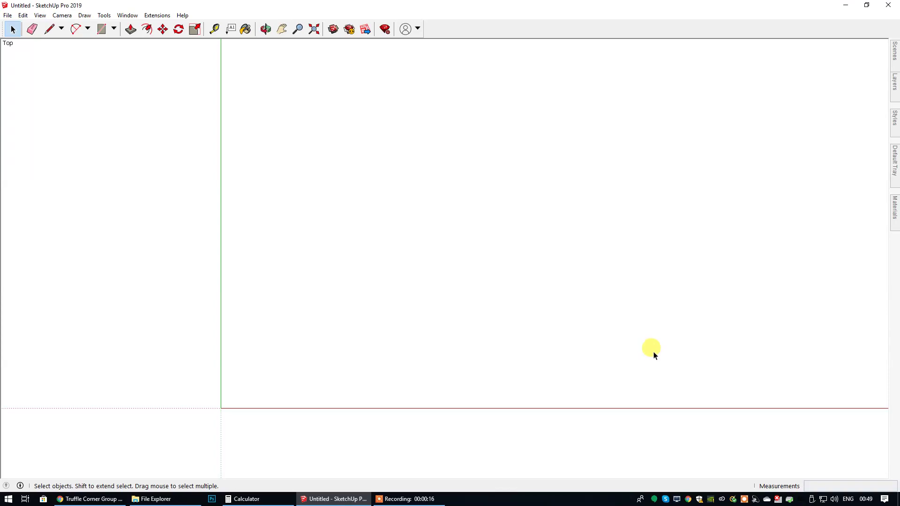
Bring up the corner sofa's dimensioned PDF drawing: 311cm width, 130cm corner depth, 73cm height
{"action": "left_click", "coordinate": [89, 498]}
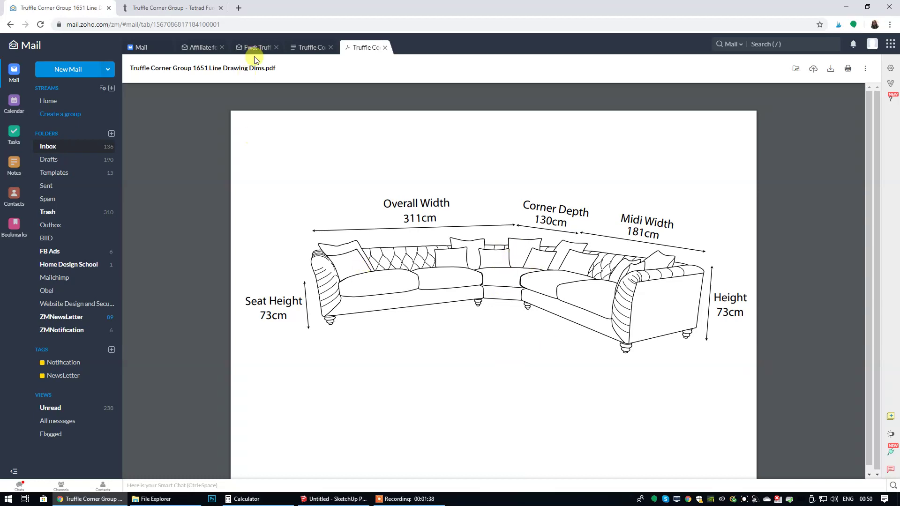
Browse the Truffle Corner Group photo carousel on the Tetrad product page
{"action": "left_click", "coordinate": [190, 7]}
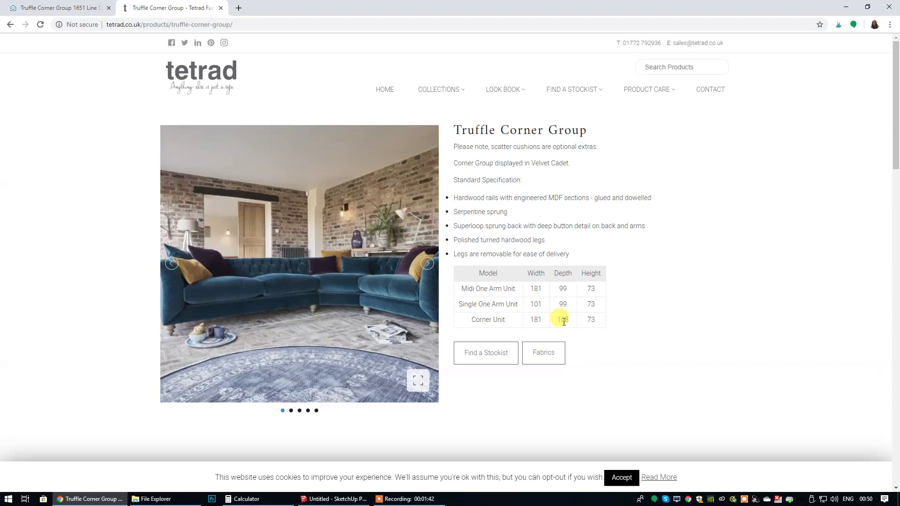
{"action": "left_click", "coordinate": [428, 263]}
{"action": "left_click", "coordinate": [427, 264]}
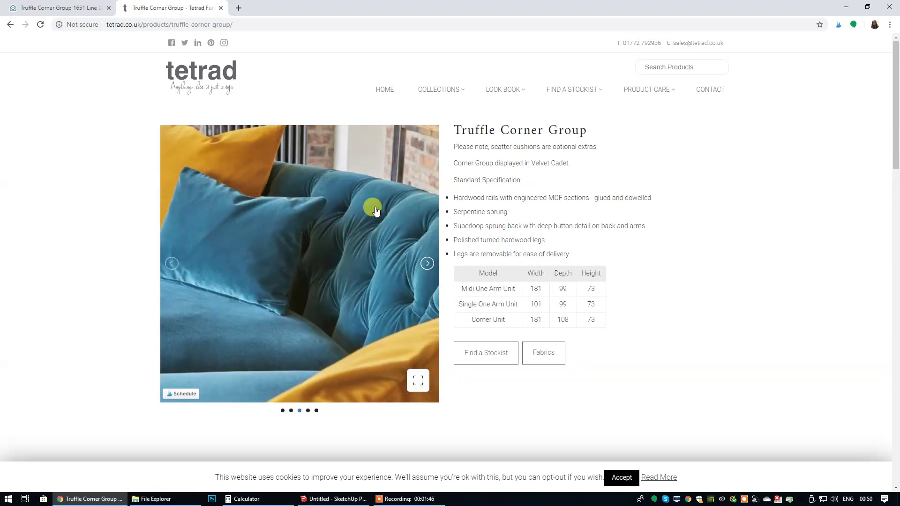
{"action": "left_click", "coordinate": [427, 264]}
{"action": "left_click", "coordinate": [172, 263]}
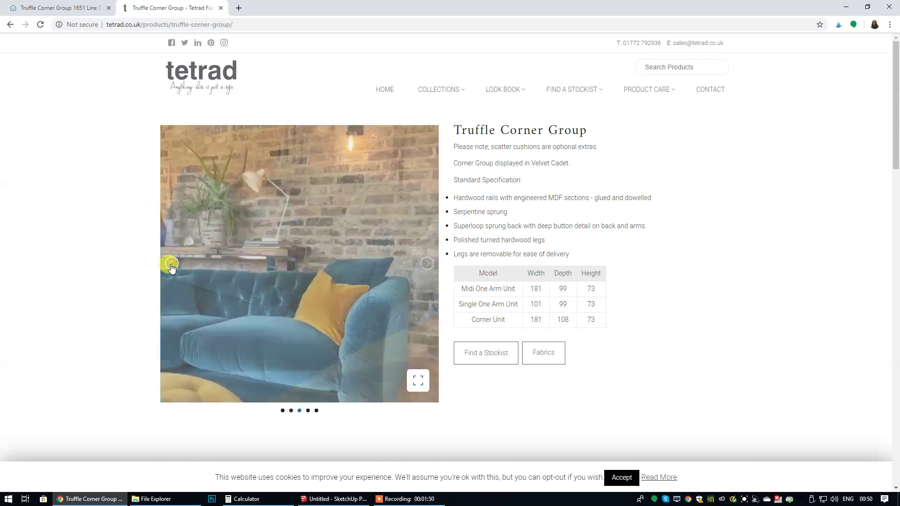
Return to the dimensioned PDF drawing, then bring SketchUp back to the front
{"action": "left_click", "coordinate": [71, 7]}
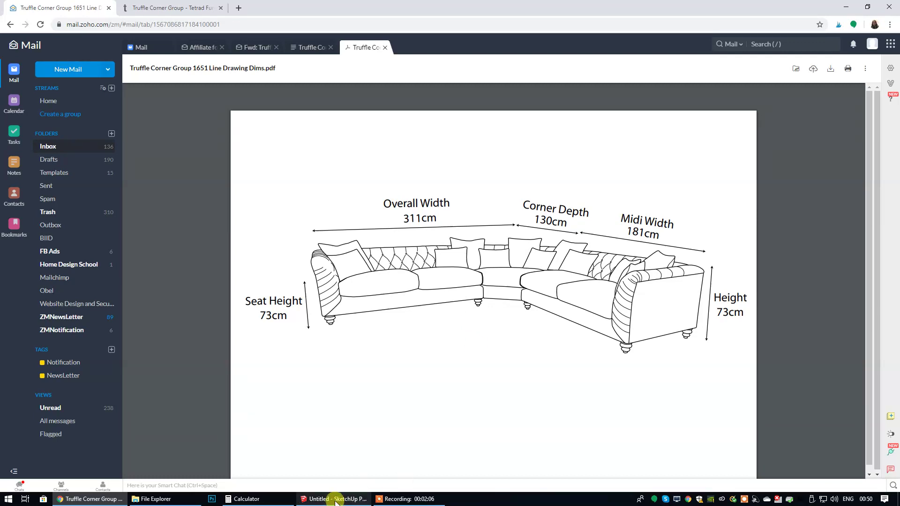
{"action": "mouse_move", "coordinate": [338, 502]}
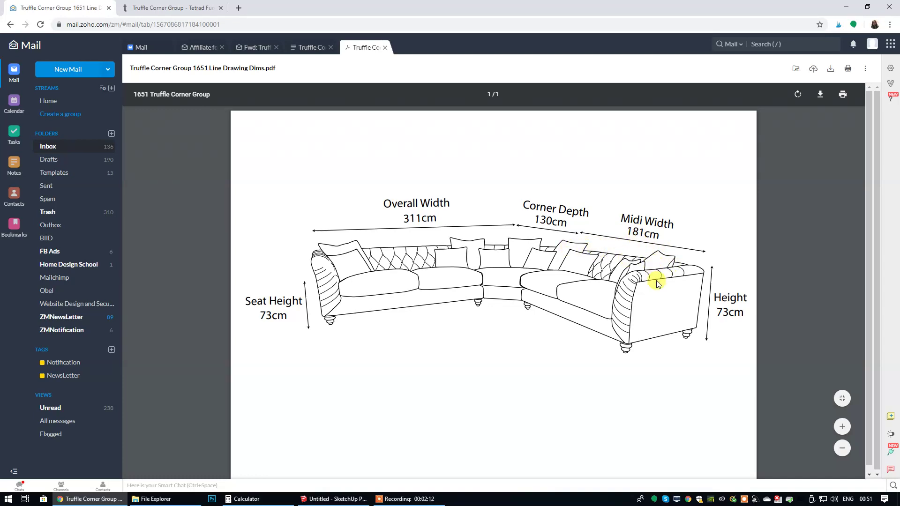
{"action": "left_click", "coordinate": [346, 500]}
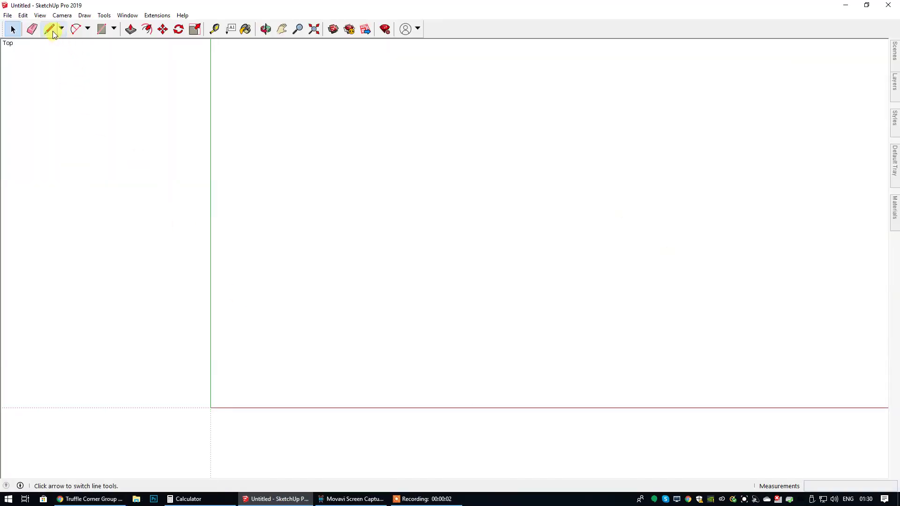
Draw a closed rectangular outline from the origin with a 990 mm vertical edge
{"action": "left_click", "coordinate": [50, 29]}
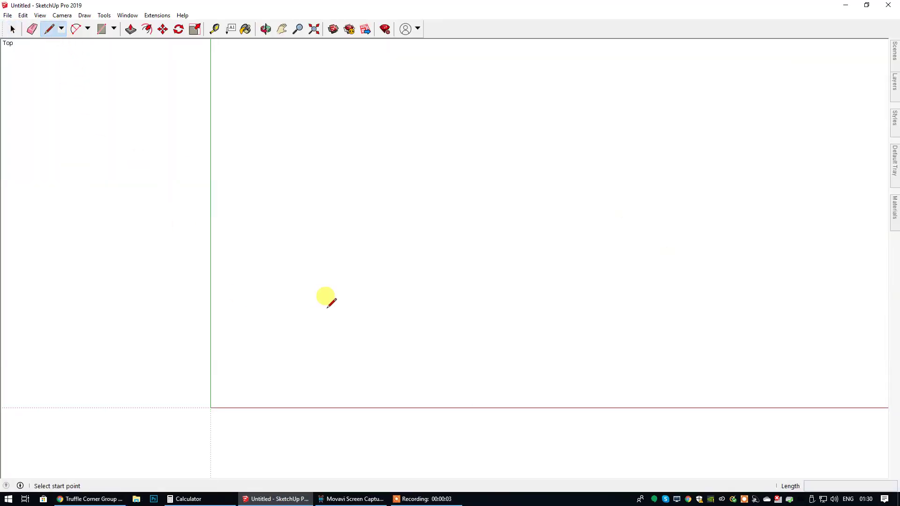
{"action": "left_click", "coordinate": [210, 407]}
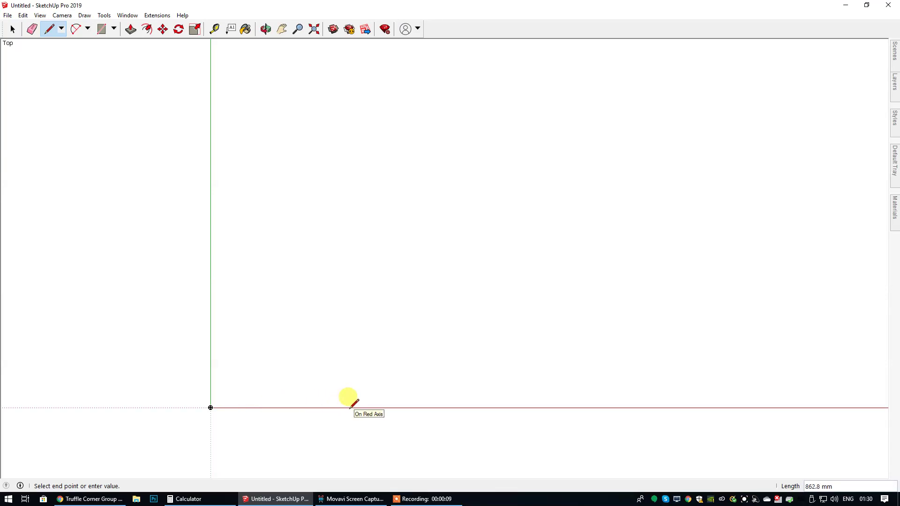
{"action": "type", "text": "1"}
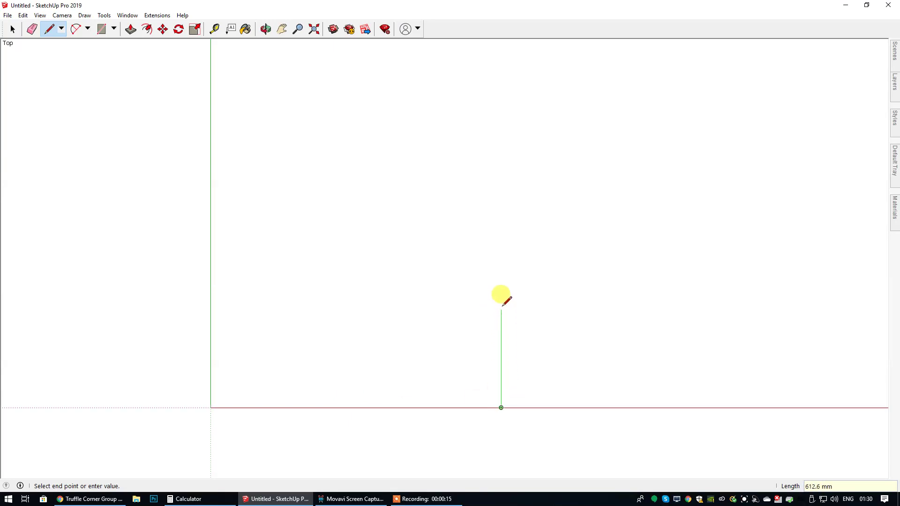
{"action": "type", "text": "990"}
{"action": "key", "text": "Return"}
{"action": "left_click", "coordinate": [210, 249]}
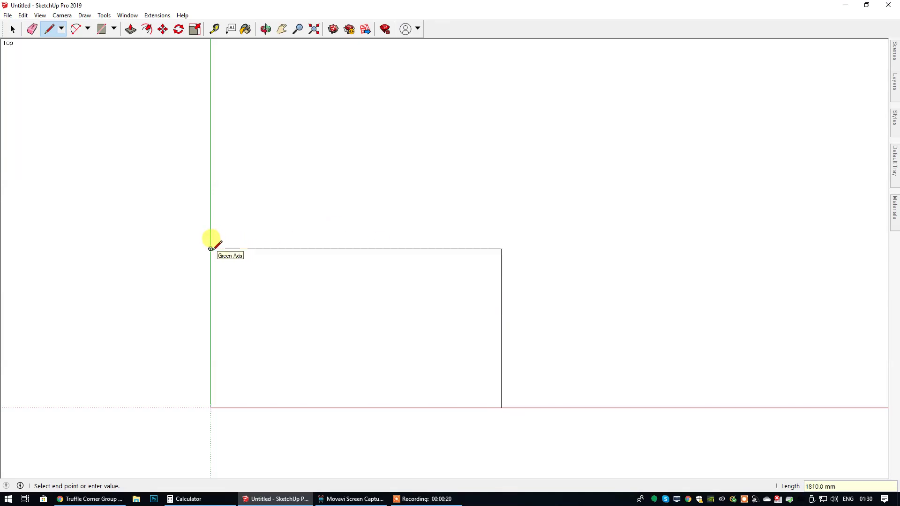
{"action": "left_click", "coordinate": [211, 408]}
Reverse the rectangle's face so its white front side shows
{"action": "left_click", "coordinate": [12, 29]}
{"action": "right_click", "coordinate": [433, 336]}
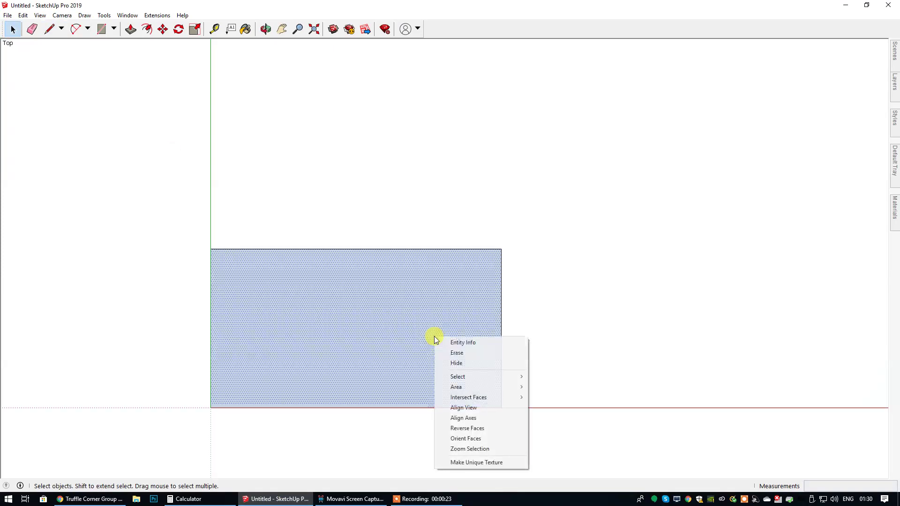
{"action": "left_click", "coordinate": [479, 429]}
{"action": "left_click", "coordinate": [472, 181]}
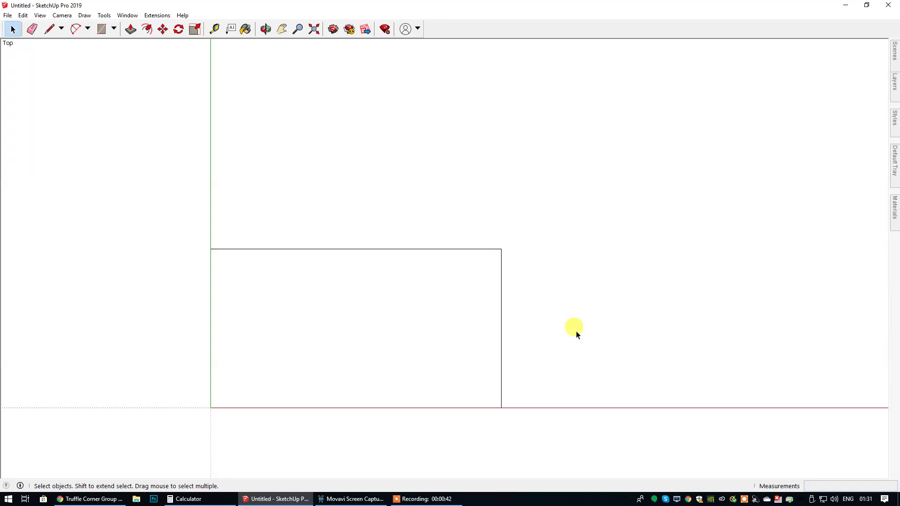
Draw a vertical divider 220 mm in from the rectangle's right edge
{"action": "left_click", "coordinate": [50, 29]}
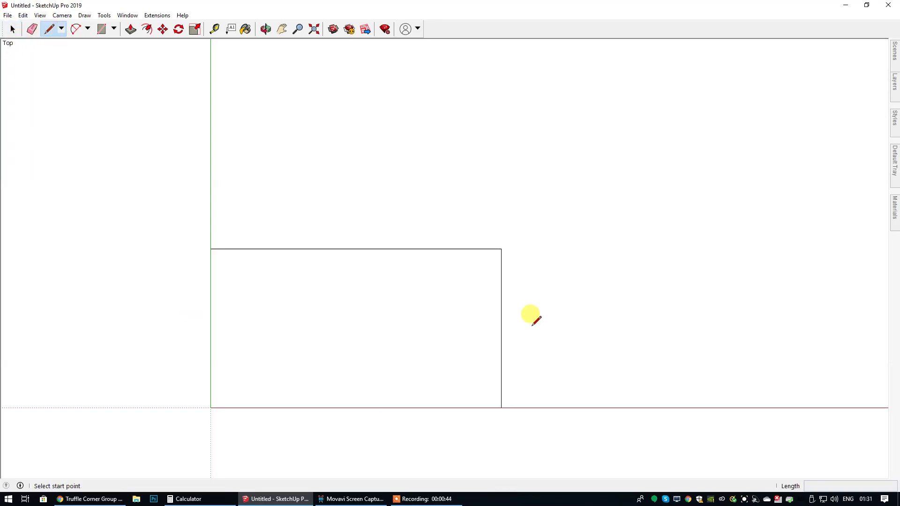
{"action": "left_click", "coordinate": [501, 249]}
{"action": "type", "text": "220"}
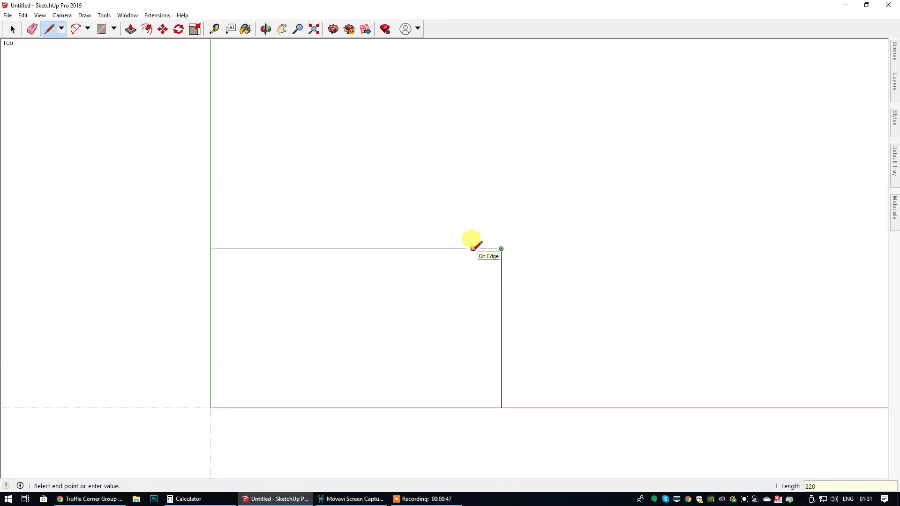
{"action": "key", "text": "Return"}
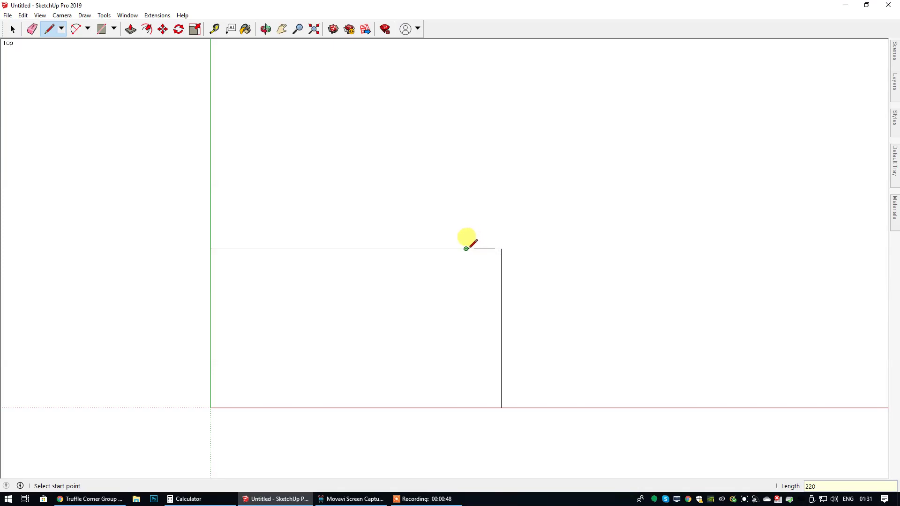
{"action": "left_click", "coordinate": [466, 249]}
{"action": "left_click", "coordinate": [466, 408]}
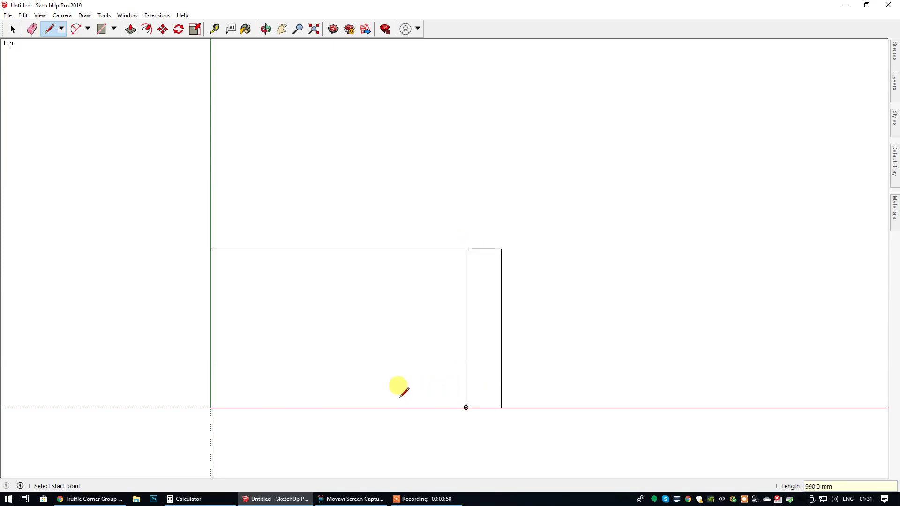
Draw a horizontal divider 120 mm above the bottom edge, across to the left edge
{"action": "left_click", "coordinate": [466, 408]}
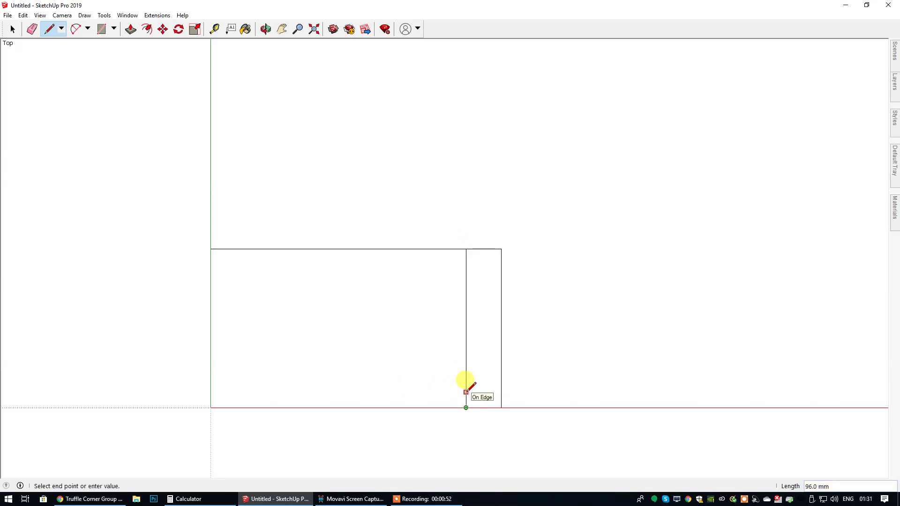
{"action": "type", "text": "120"}
{"action": "key", "text": "Return"}
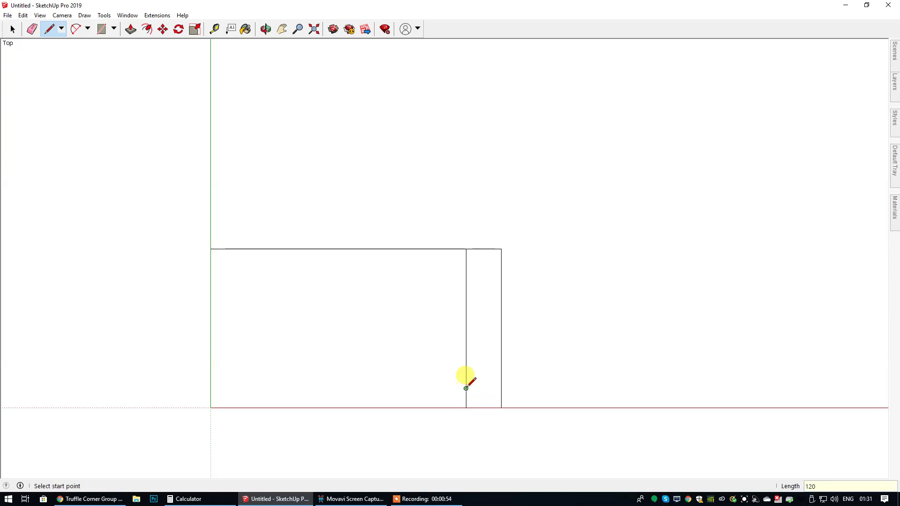
{"action": "left_click", "coordinate": [466, 389]}
{"action": "left_click", "coordinate": [211, 389]}
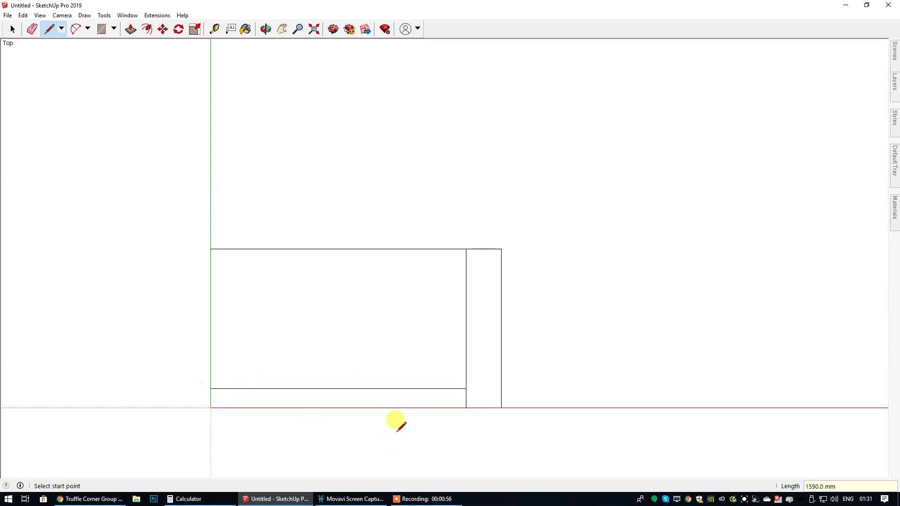
{"action": "left_click", "coordinate": [13, 29]}
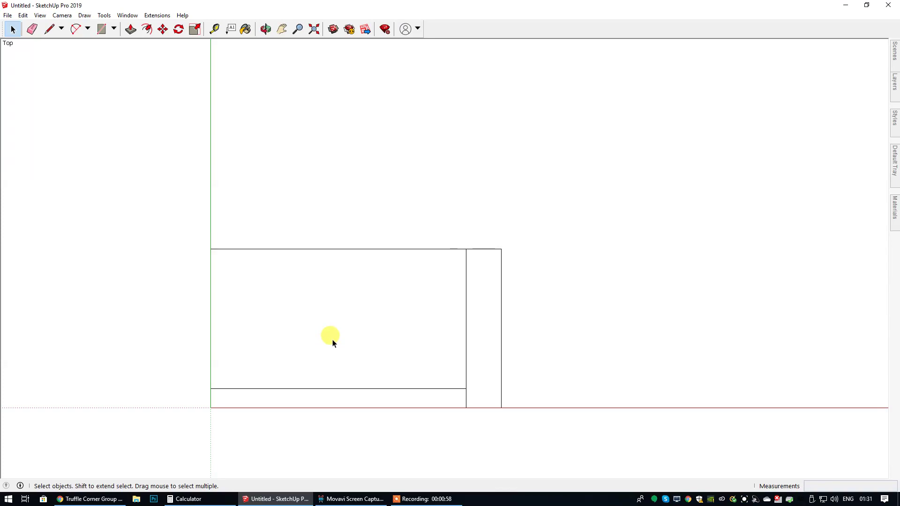
{"action": "left_click", "coordinate": [281, 29]}
{"action": "left_click_drag", "start_coordinate": [371, 200], "coordinate": [409, 183]}
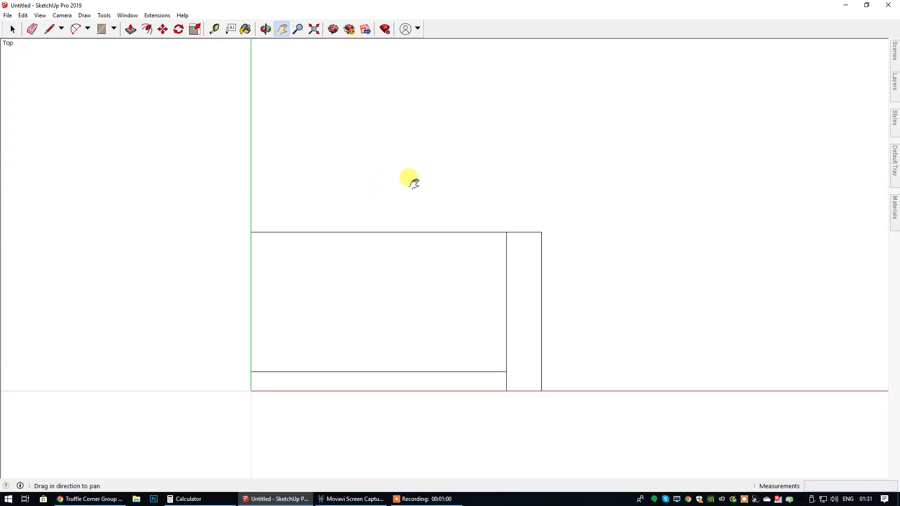
{"action": "left_click", "coordinate": [13, 29]}
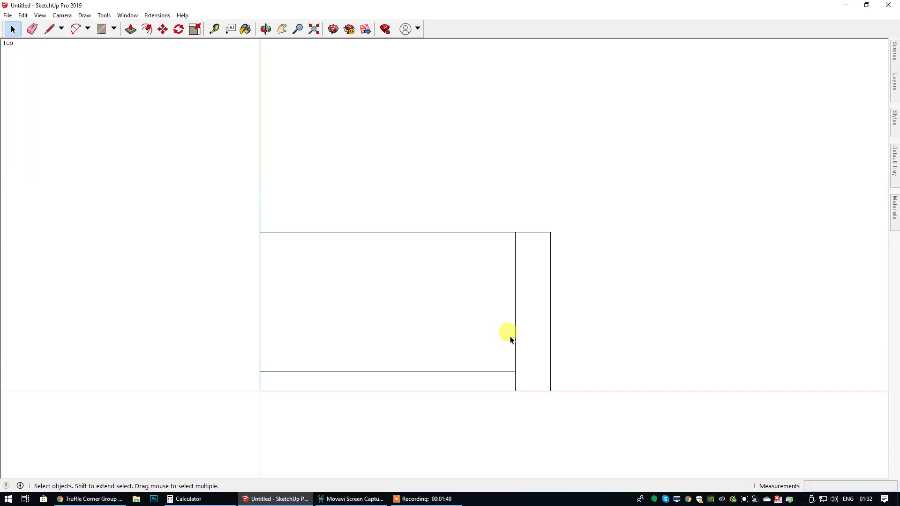
Fillet the right strip's top inner corner with a small arc, dismissing the segments warning
{"action": "scroll", "coordinate": [495, 338], "scroll_direction": "up", "scroll_amount": 3}
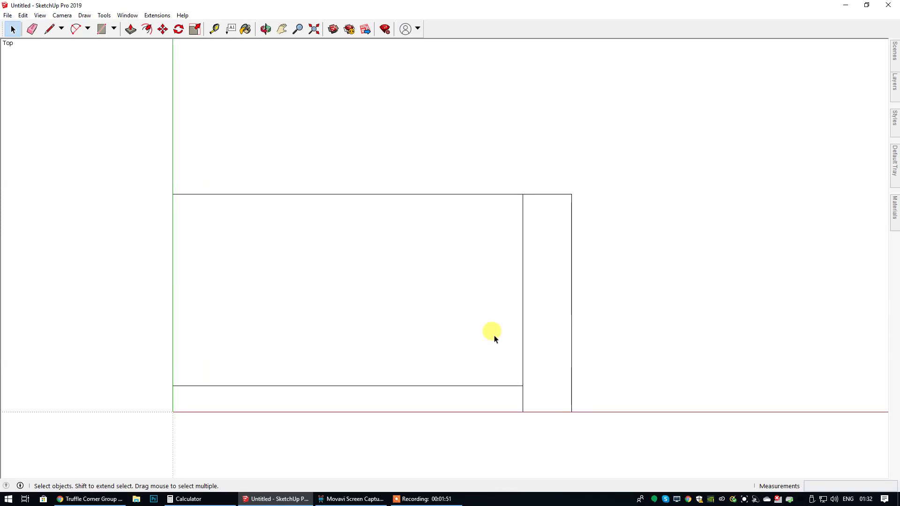
{"action": "left_click", "coordinate": [76, 29]}
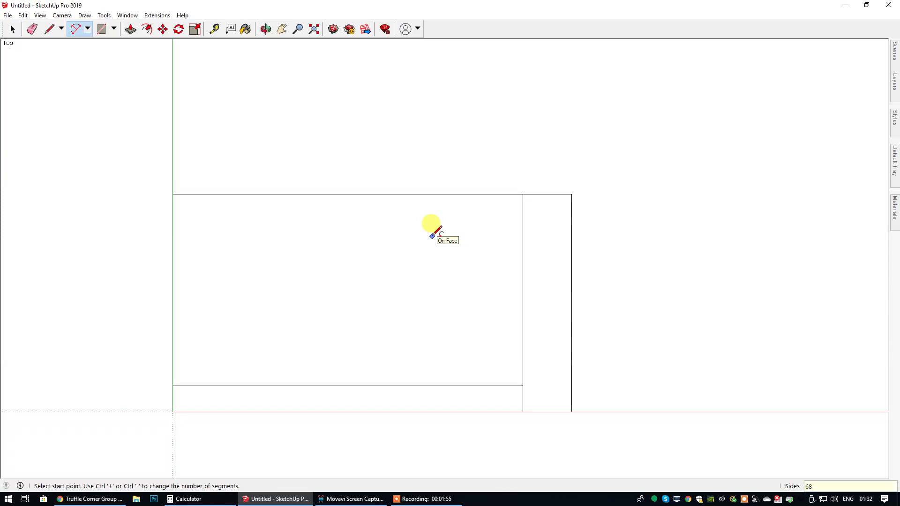
{"action": "scroll", "coordinate": [530, 192], "scroll_direction": "up", "scroll_amount": 3}
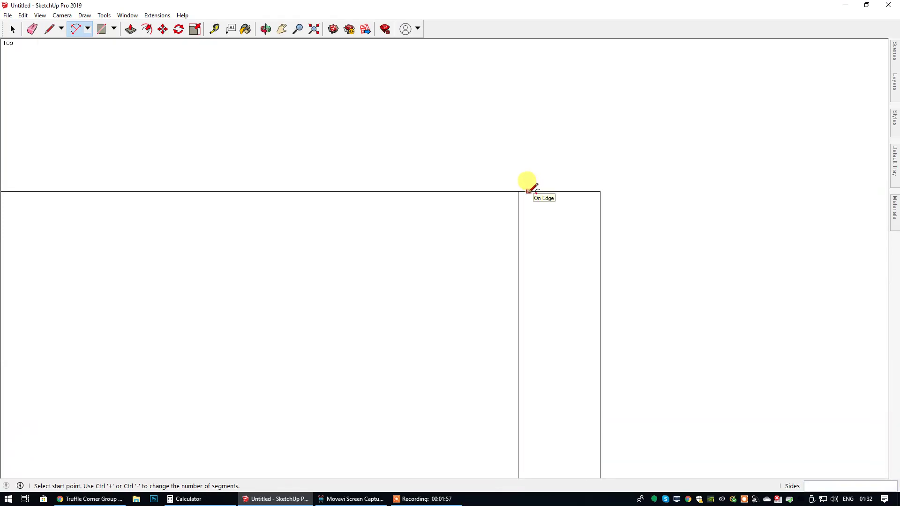
{"action": "left_click", "coordinate": [528, 191]}
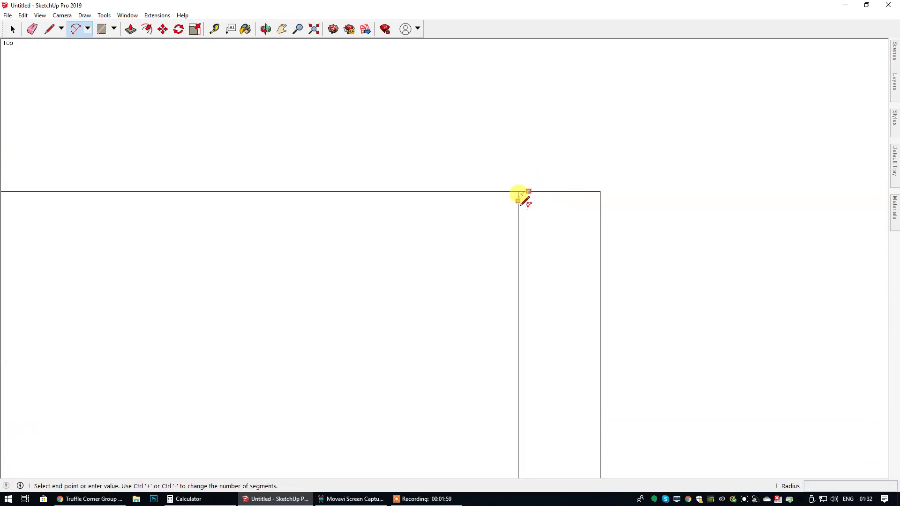
{"action": "left_click", "coordinate": [519, 200]}
{"action": "left_click", "coordinate": [523, 272]}
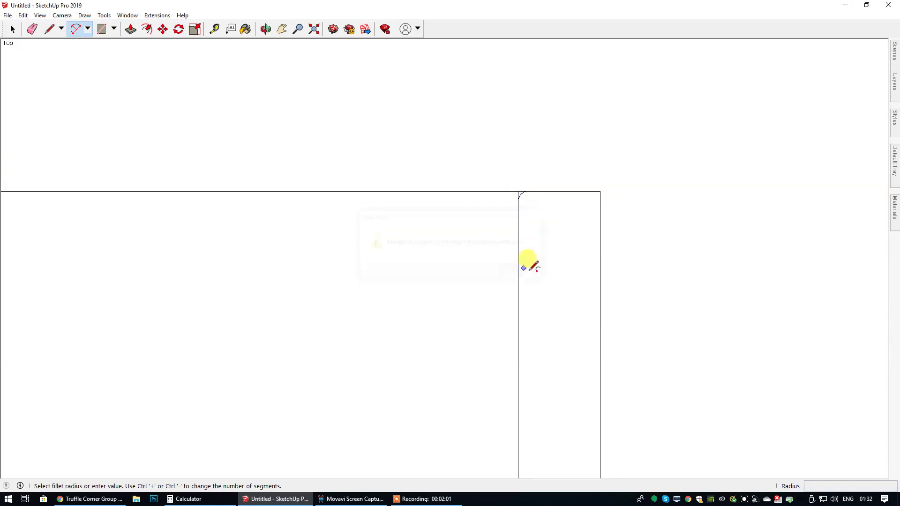
{"action": "left_click", "coordinate": [13, 29]}
{"action": "scroll", "coordinate": [536, 197], "scroll_direction": "up", "scroll_amount": 2}
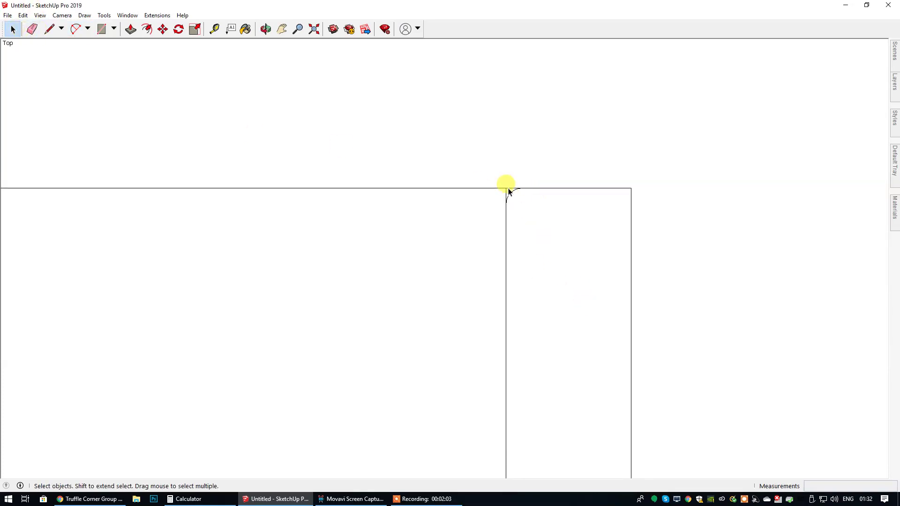
{"action": "scroll", "coordinate": [539, 237], "scroll_direction": "down", "scroll_amount": 4}
{"action": "left_click", "coordinate": [50, 29]}
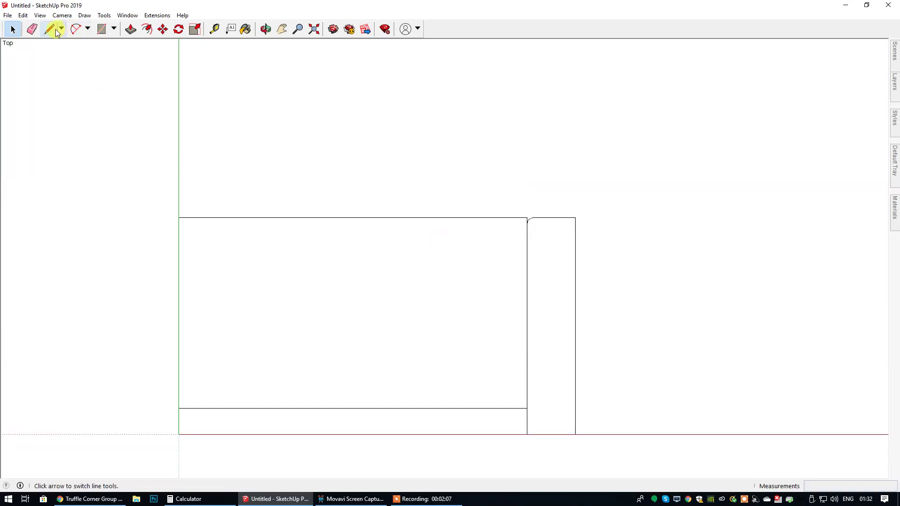
Draw a vertical line from the top-edge midpoint to the bottom midpoint, splitting the seat
{"action": "left_click", "coordinate": [353, 218]}
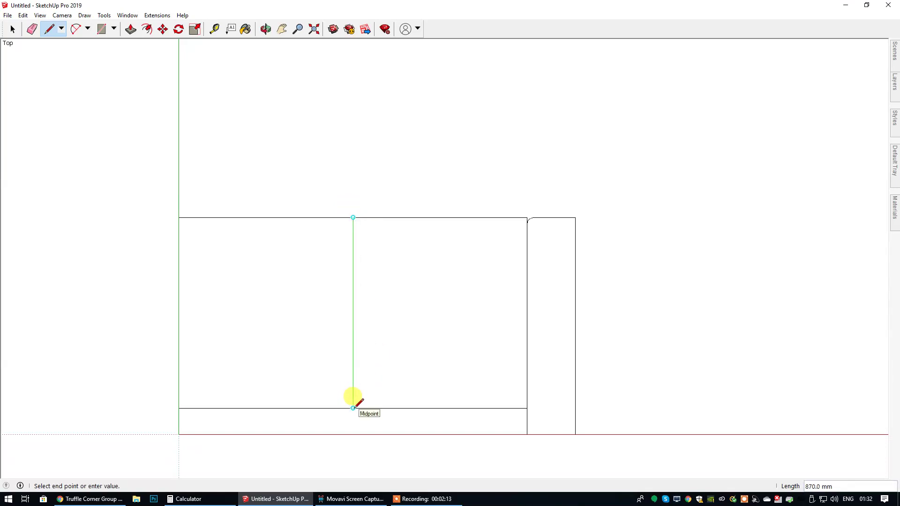
{"action": "left_click", "coordinate": [352, 408]}
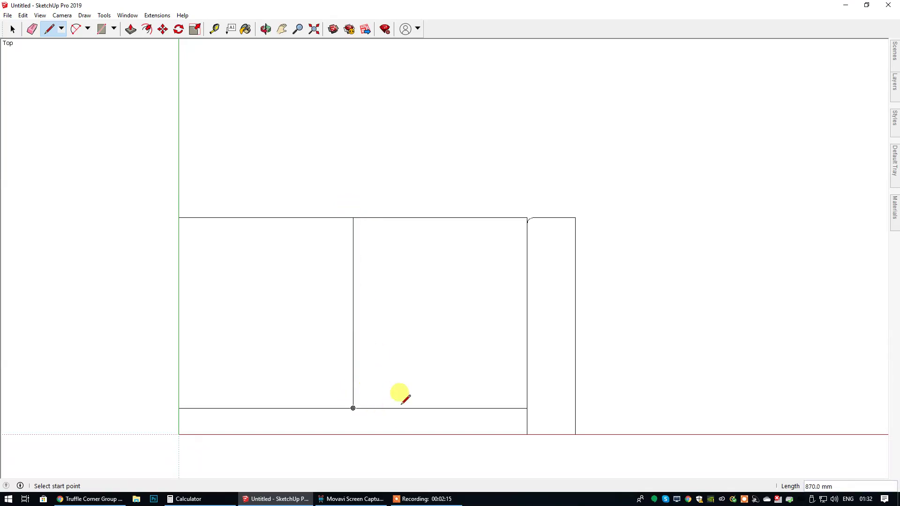
{"action": "left_click", "coordinate": [11, 30]}
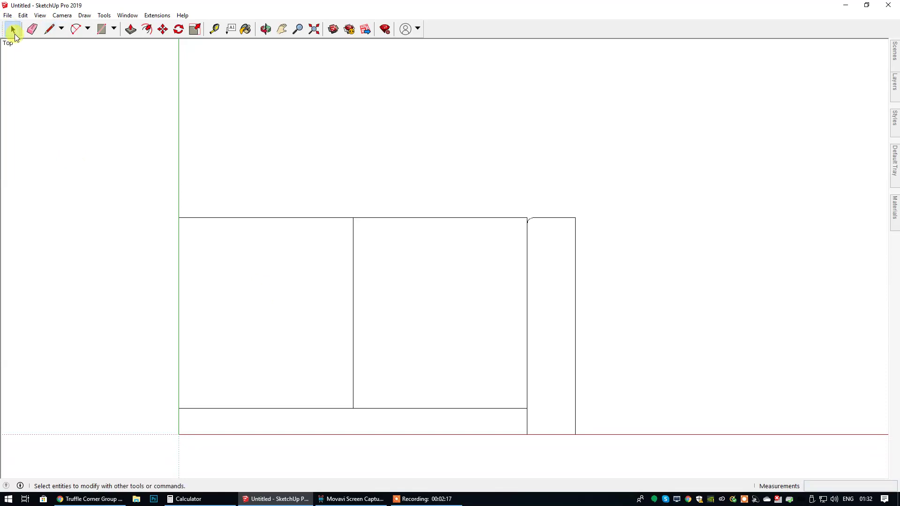
Delete the left half's top edge and left outer edge
{"action": "left_click", "coordinate": [263, 218]}
{"action": "key", "text": "Delete"}
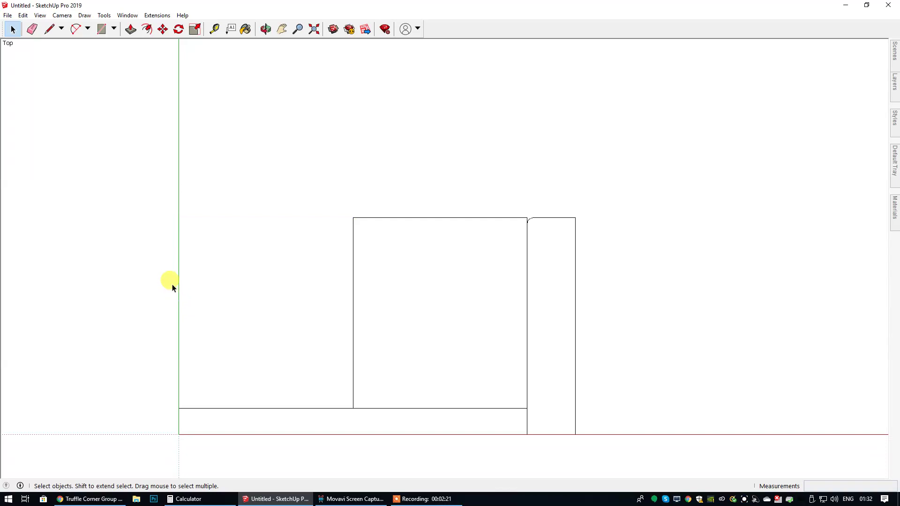
{"action": "left_click", "coordinate": [179, 276]}
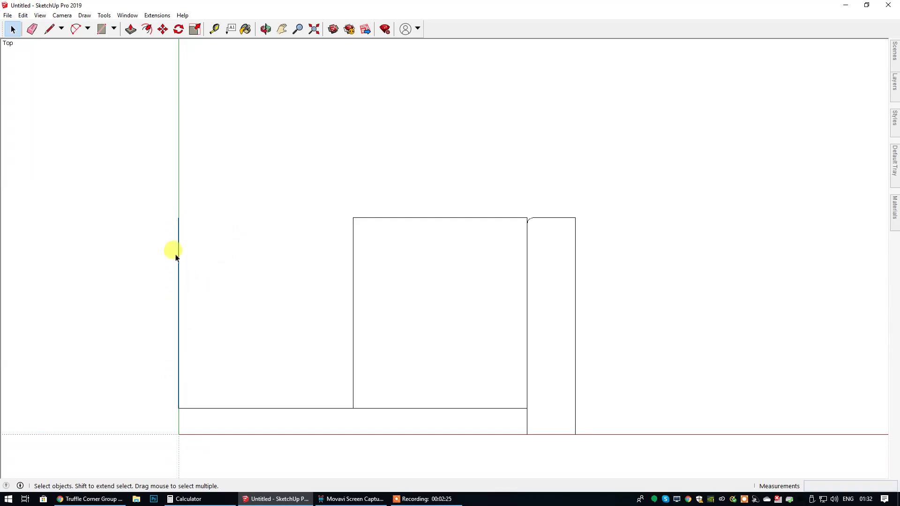
{"action": "key", "text": "Delete"}
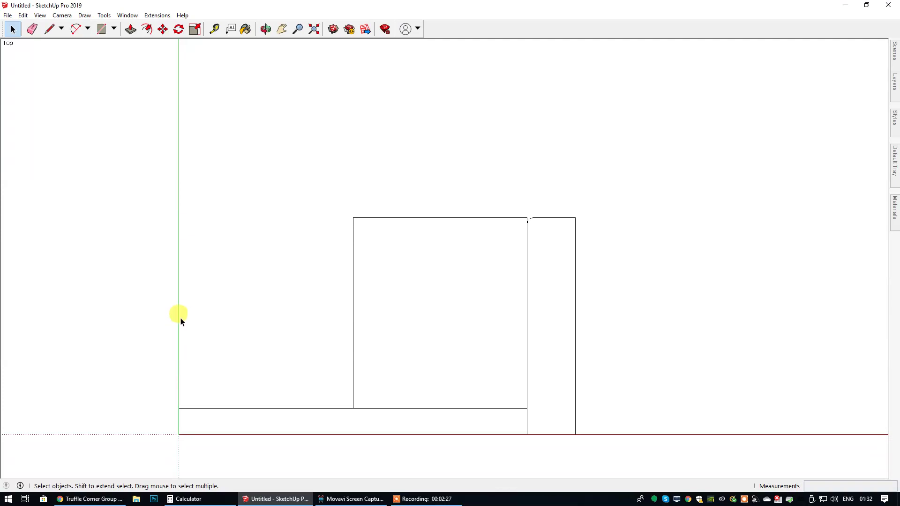
Round the seat's top-right corner with 2-Point Arc fillets, dismissing the segments warning
{"action": "scroll", "coordinate": [447, 262], "scroll_direction": "up", "scroll_amount": 2}
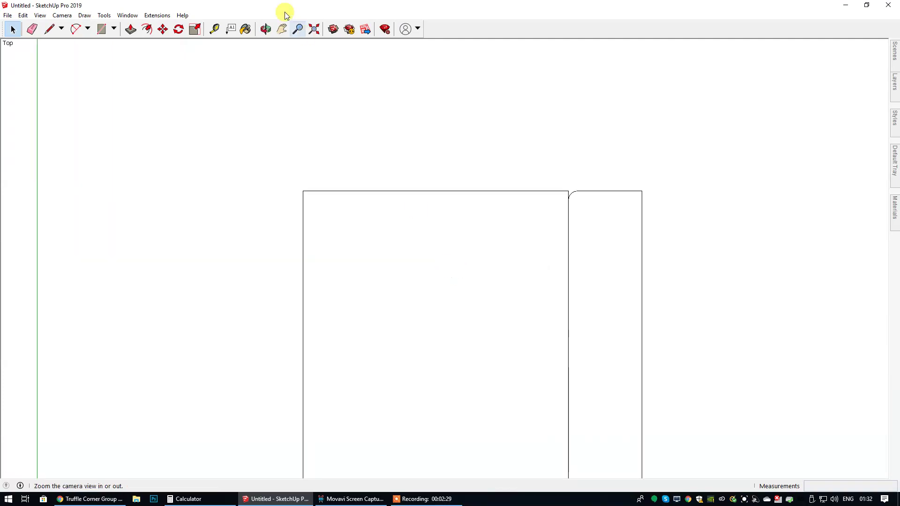
{"action": "left_click", "coordinate": [283, 29]}
{"action": "left_click_drag", "start_coordinate": [326, 141], "coordinate": [303, 104]}
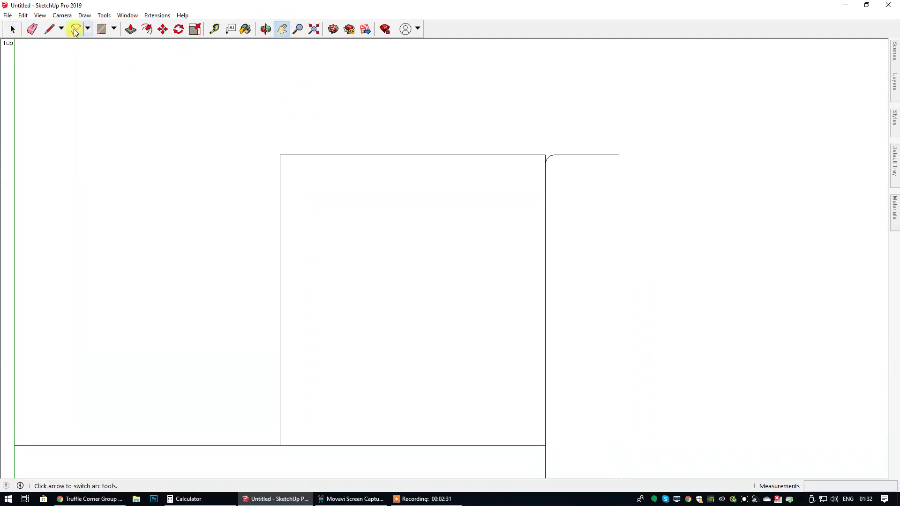
{"action": "left_click", "coordinate": [74, 30]}
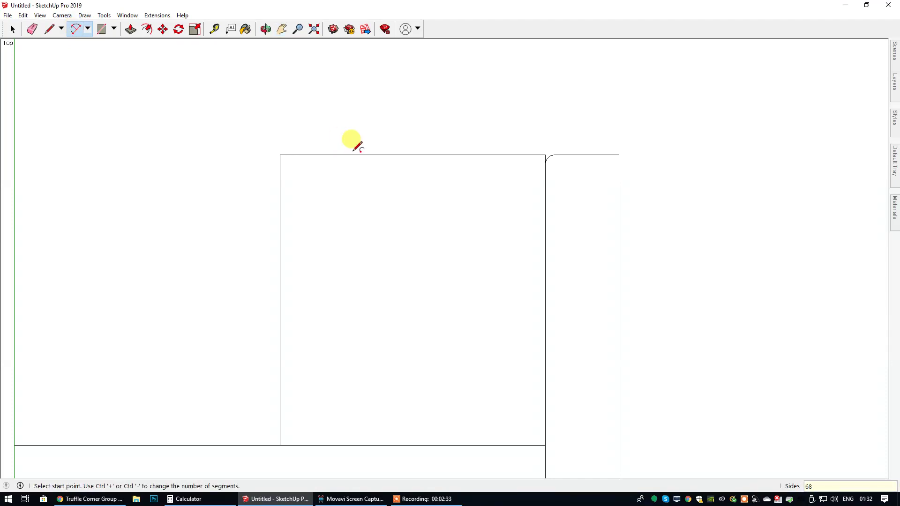
{"action": "left_click", "coordinate": [534, 155]}
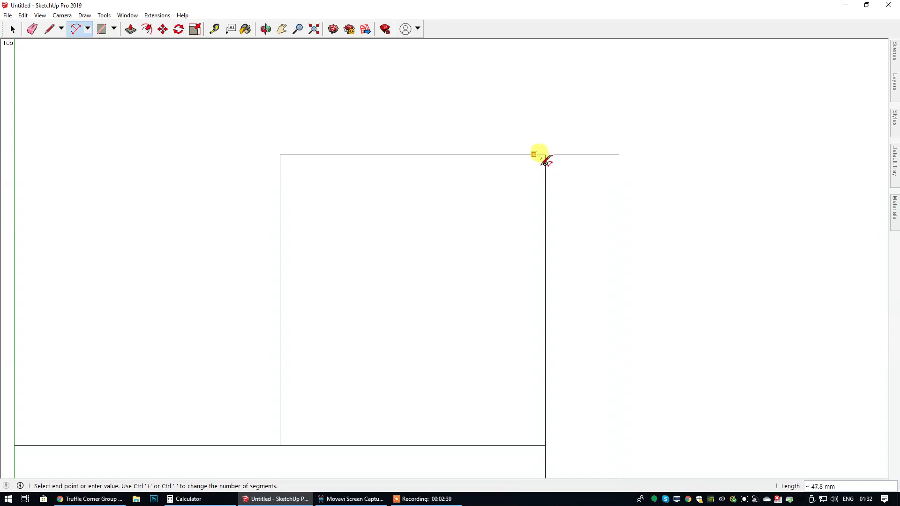
{"action": "double_click", "coordinate": [545, 163]}
{"action": "left_click", "coordinate": [527, 155]}
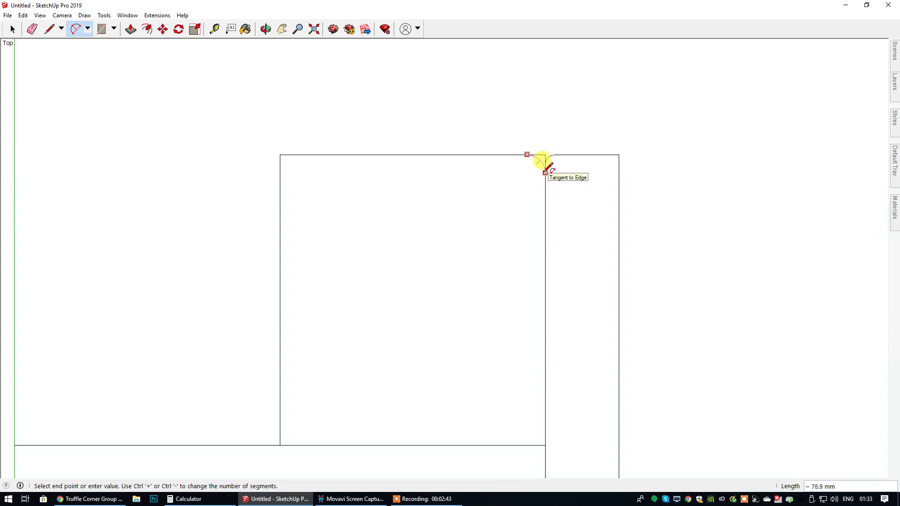
{"action": "left_click", "coordinate": [545, 173]}
{"action": "left_click", "coordinate": [512, 269]}
{"action": "left_click", "coordinate": [13, 29]}
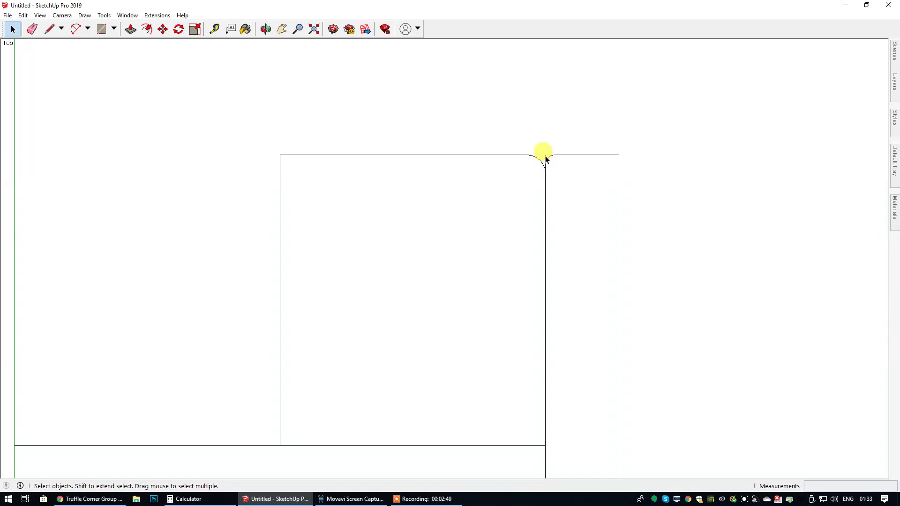
With 68 arc sides, add the matching top-right arc and fillet the seat's top-left corner
{"action": "left_click", "coordinate": [74, 30]}
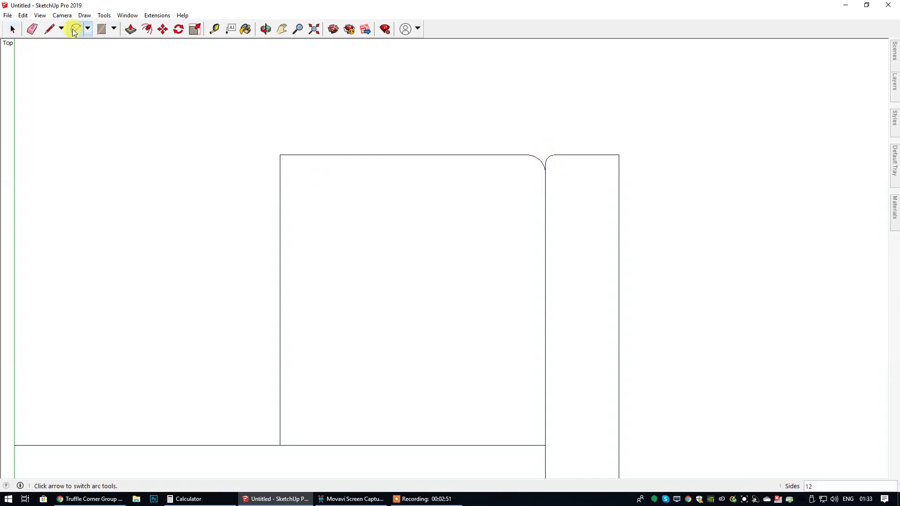
{"action": "type", "text": "68"}
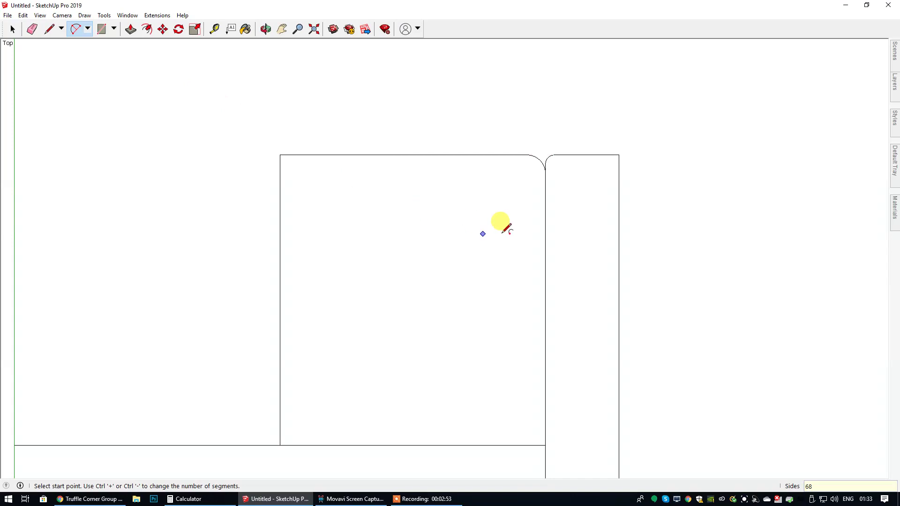
{"action": "double_click", "coordinate": [545, 161]}
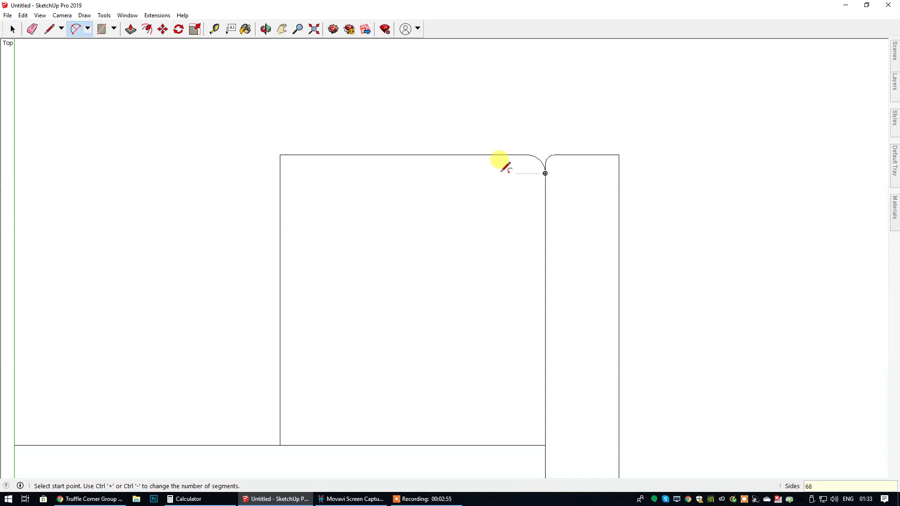
{"action": "left_click", "coordinate": [280, 173]}
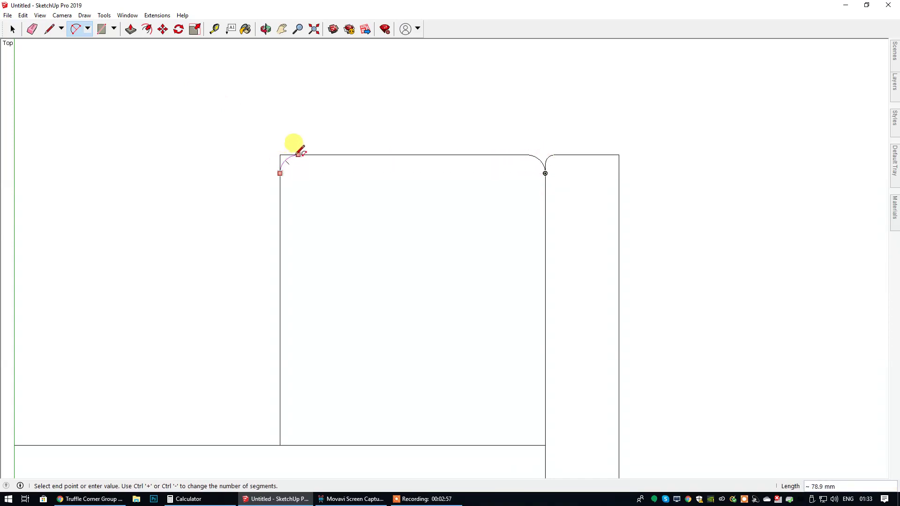
{"action": "left_click", "coordinate": [297, 154]}
{"action": "left_click", "coordinate": [13, 28]}
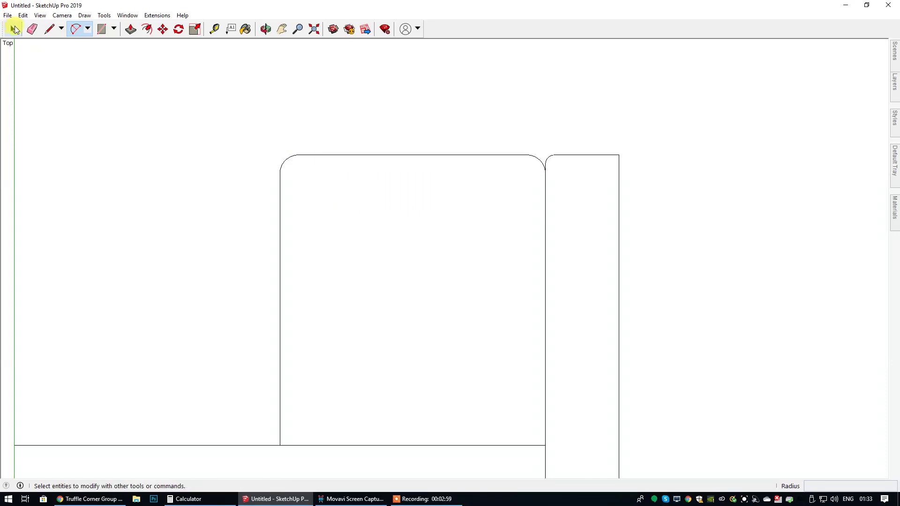
Make the rounded seat face into a group
{"action": "scroll", "coordinate": [345, 179], "scroll_direction": "up", "scroll_amount": 3}
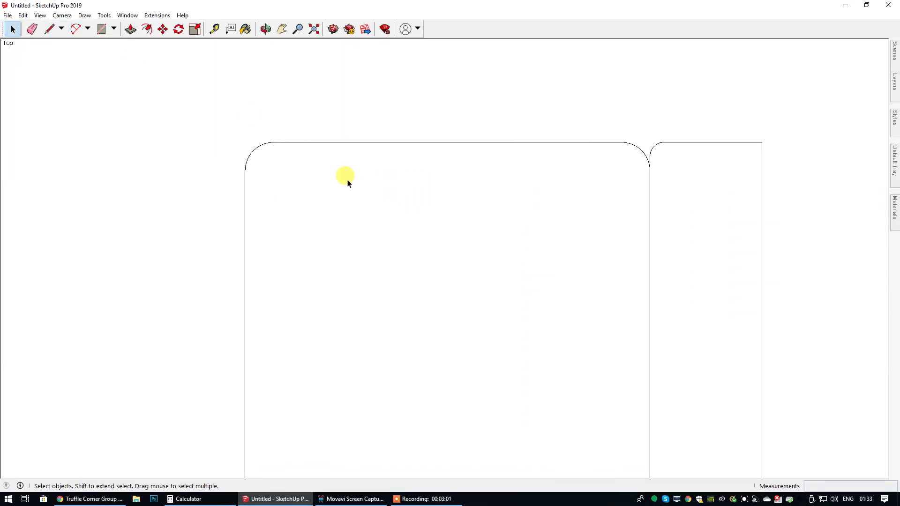
{"action": "scroll", "coordinate": [590, 189], "scroll_direction": "up", "scroll_amount": 3}
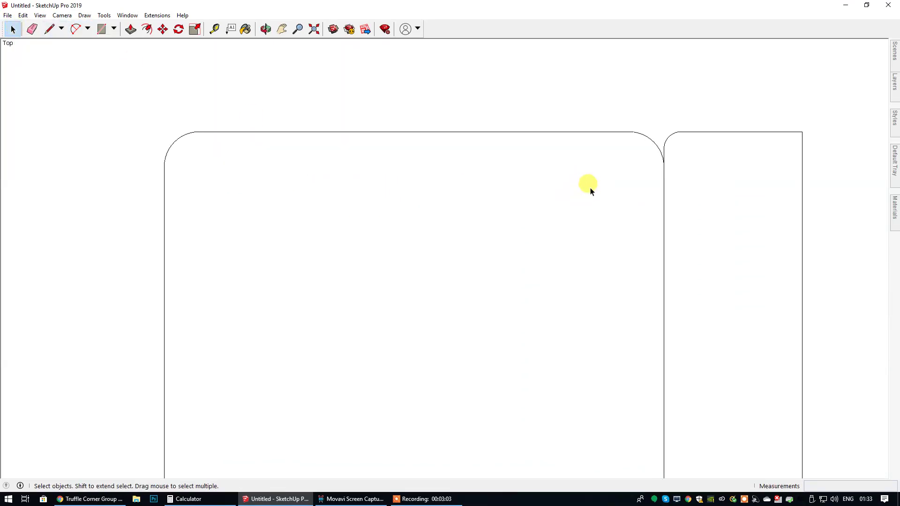
{"action": "scroll", "coordinate": [558, 209], "scroll_direction": "down", "scroll_amount": 5}
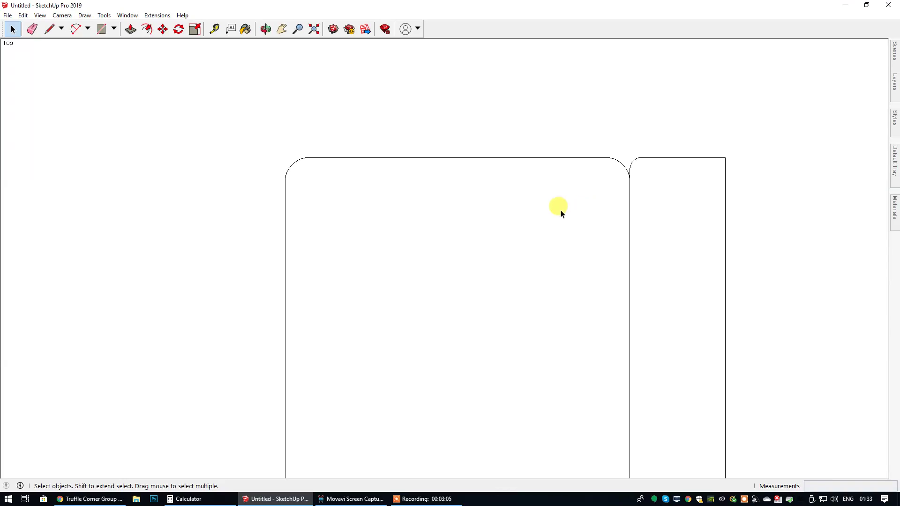
{"action": "left_click", "coordinate": [469, 271]}
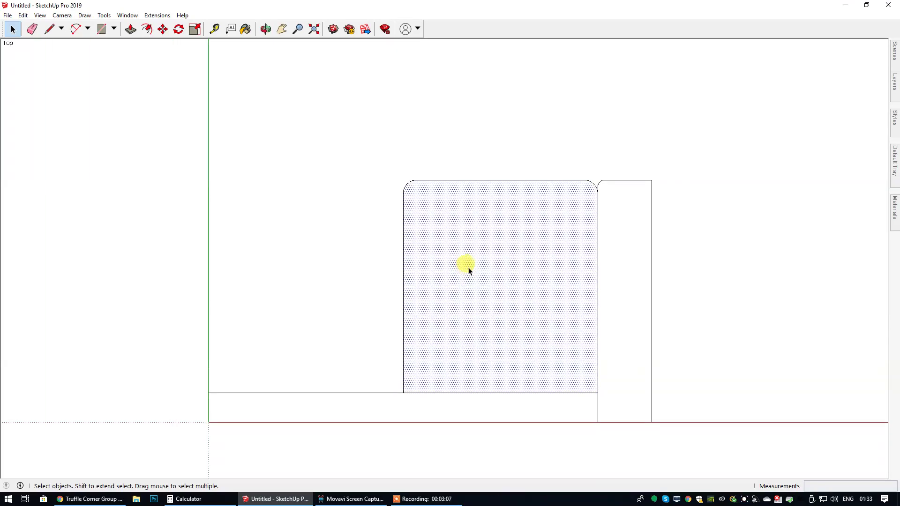
{"action": "right_click", "coordinate": [476, 244]}
{"action": "left_click", "coordinate": [512, 322]}
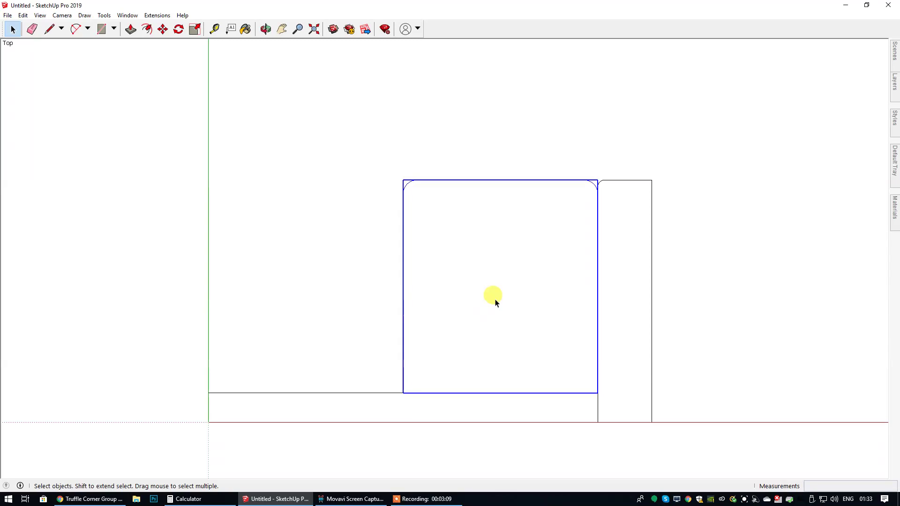
Copy the seat group to the left and butt it flush against the original
{"action": "key", "text": "m"}
{"action": "left_click", "coordinate": [500, 245]}
{"action": "key", "text": "ctrl"}
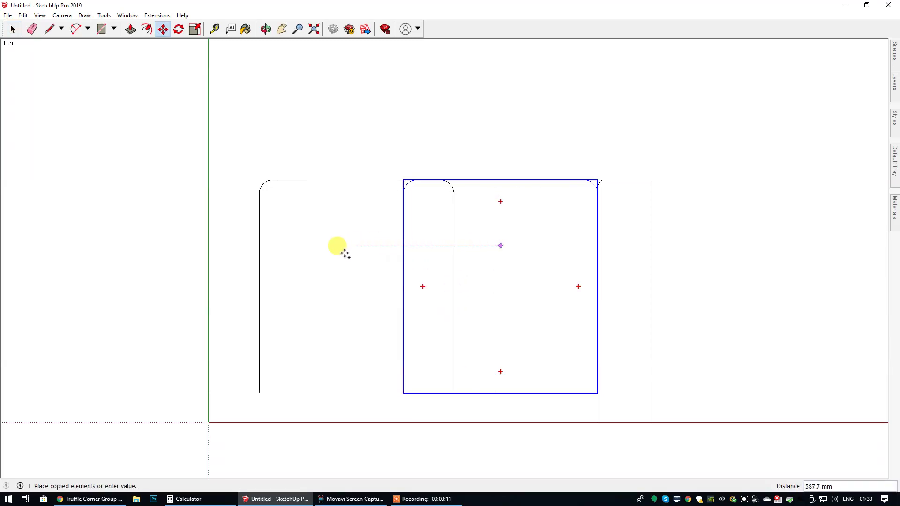
{"action": "left_click", "coordinate": [293, 244]}
{"action": "left_click", "coordinate": [392, 291]}
{"action": "left_click", "coordinate": [402, 291]}
{"action": "left_click", "coordinate": [11, 29]}
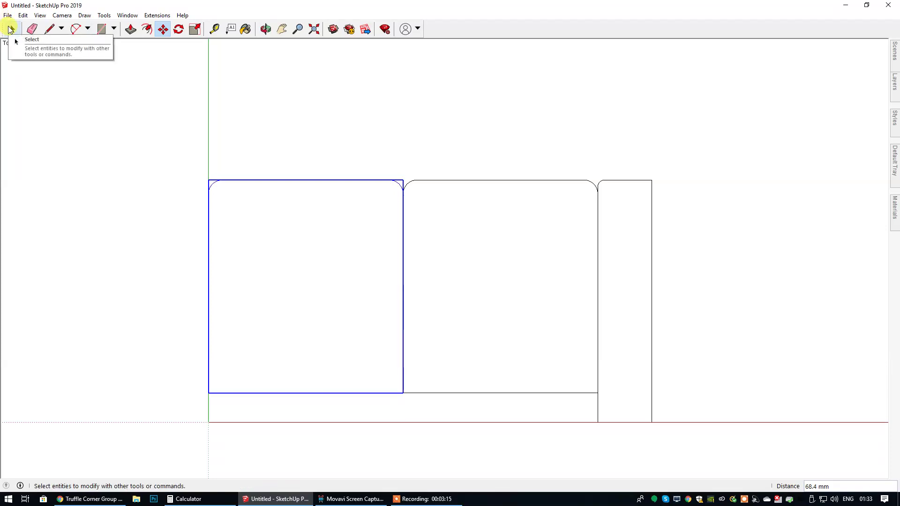
{"action": "left_click", "coordinate": [313, 122]}
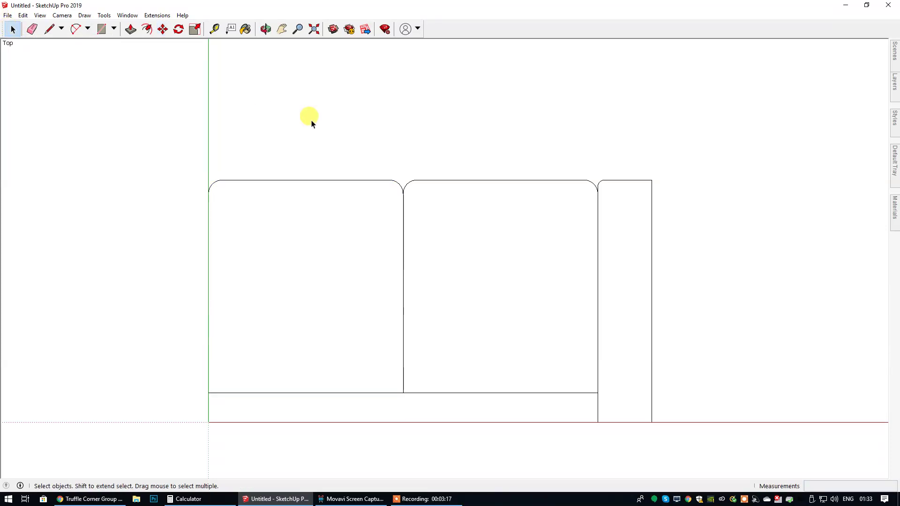
Explode the middle and left seat groups into loose geometry
{"action": "left_click", "coordinate": [446, 257]}
{"action": "right_click", "coordinate": [447, 257]}
{"action": "left_click", "coordinate": [483, 316]}
{"action": "left_click", "coordinate": [328, 240]}
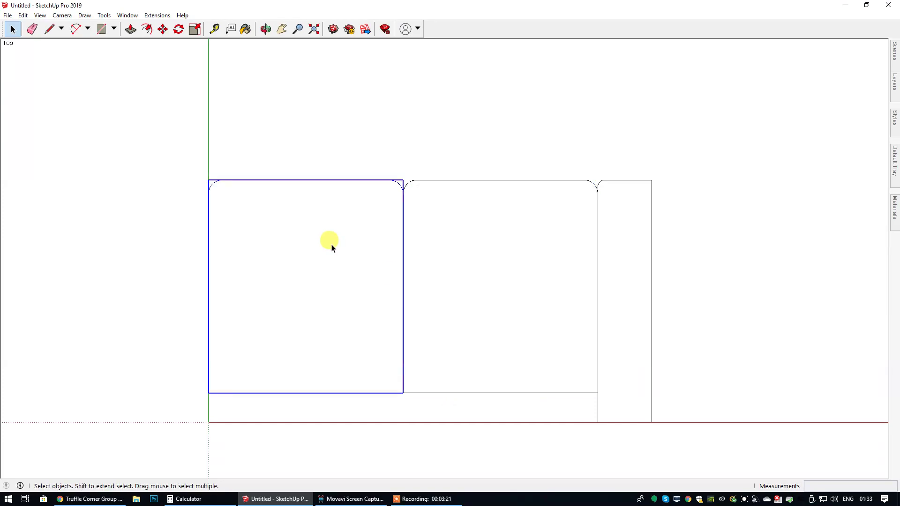
{"action": "right_click", "coordinate": [333, 244]}
{"action": "left_click", "coordinate": [368, 301]}
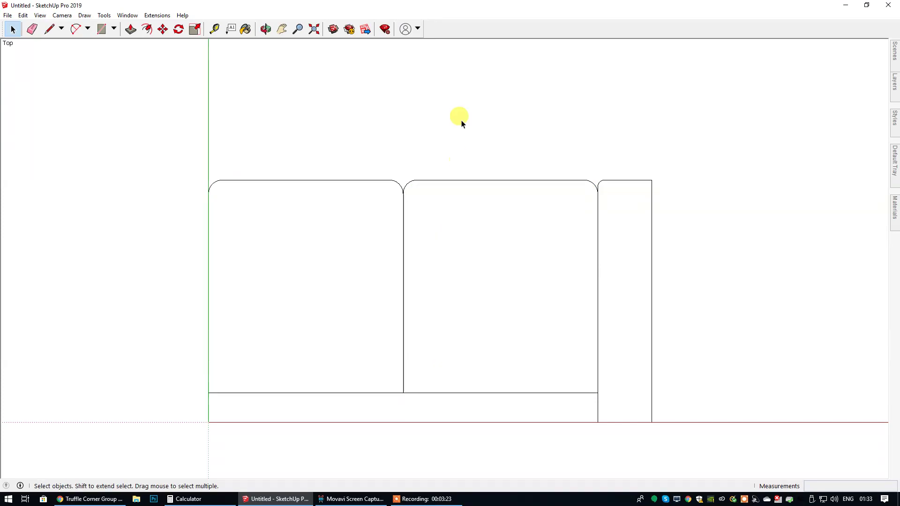
Select the whole sofa outline and make it a component named 'Midi Section'
{"action": "left_click", "coordinate": [610, 344]}
{"action": "left_click", "coordinate": [554, 402]}
{"action": "left_click", "coordinate": [469, 304]}
{"action": "left_click", "coordinate": [323, 280]}
{"action": "left_click", "coordinate": [321, 143]}
{"action": "left_click_drag", "start_coordinate": [154, 147], "coordinate": [720, 468]}
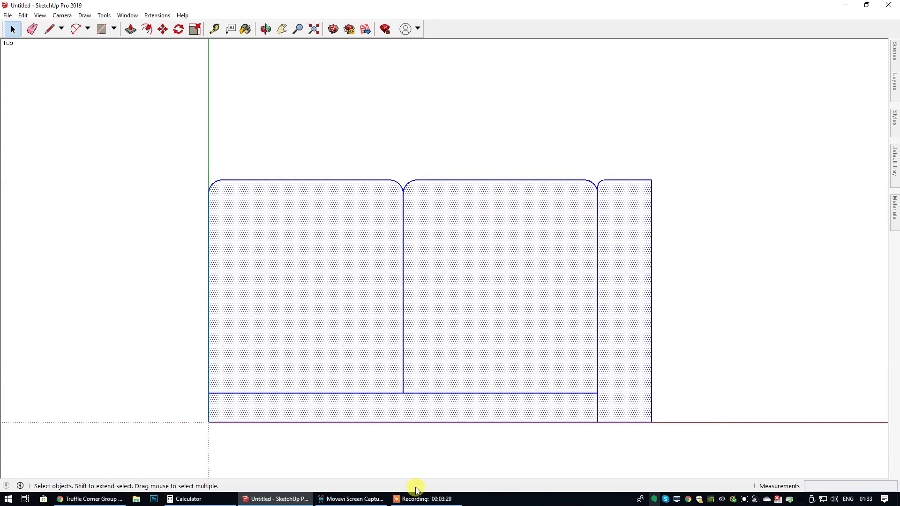
{"action": "right_click", "coordinate": [502, 252]}
{"action": "left_click", "coordinate": [539, 323]}
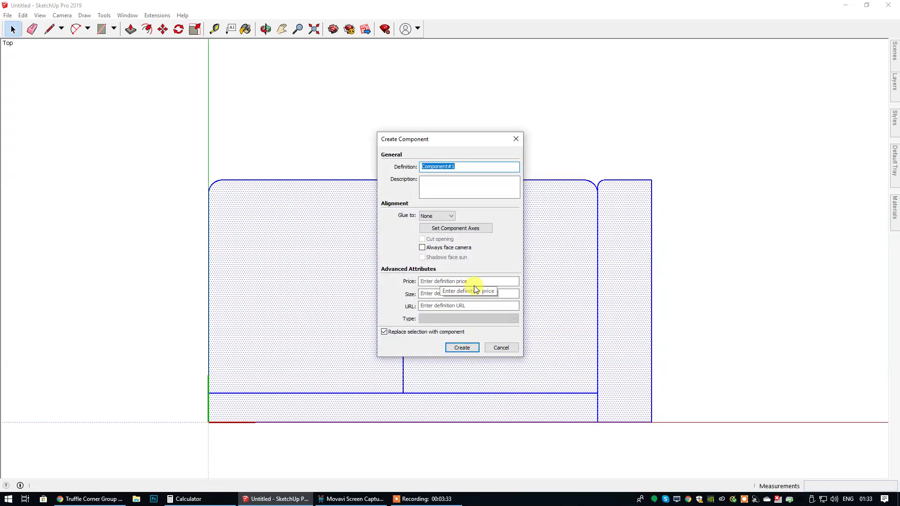
{"action": "type", "text": "Midi Section"}
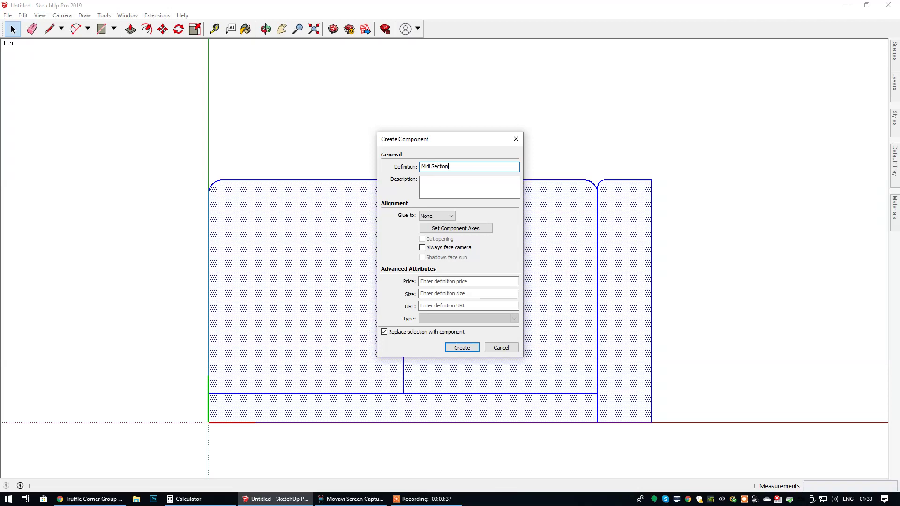
{"action": "left_click", "coordinate": [458, 348]}
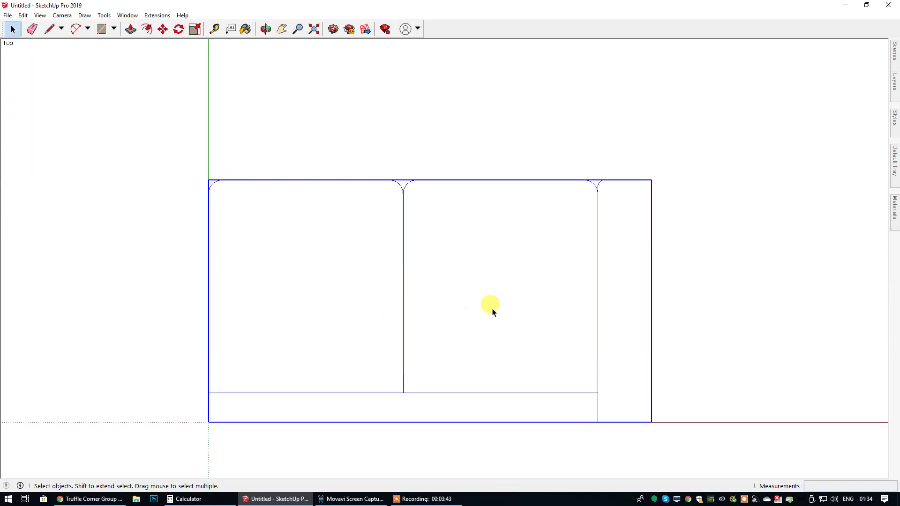
{"action": "scroll", "coordinate": [484, 318], "scroll_direction": "down", "scroll_amount": 2}
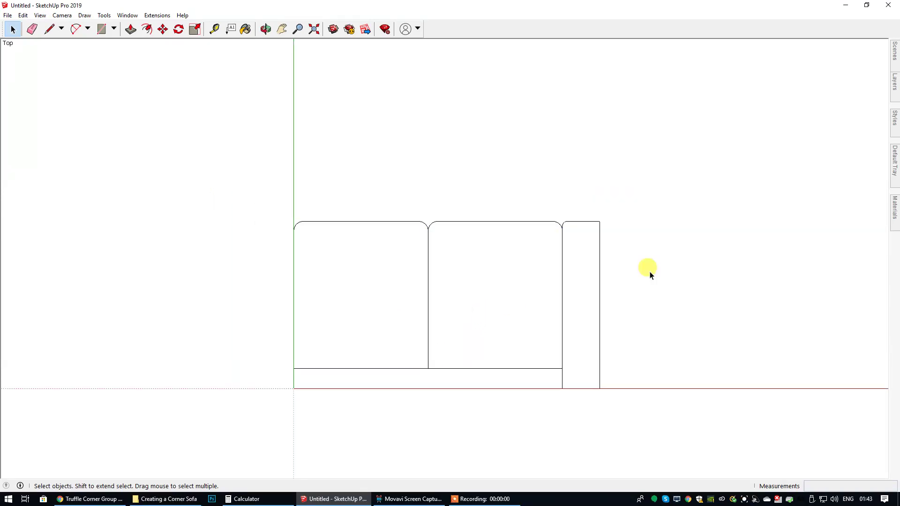
{"action": "left_click", "coordinate": [214, 29]}
{"action": "left_click", "coordinate": [599, 305]}
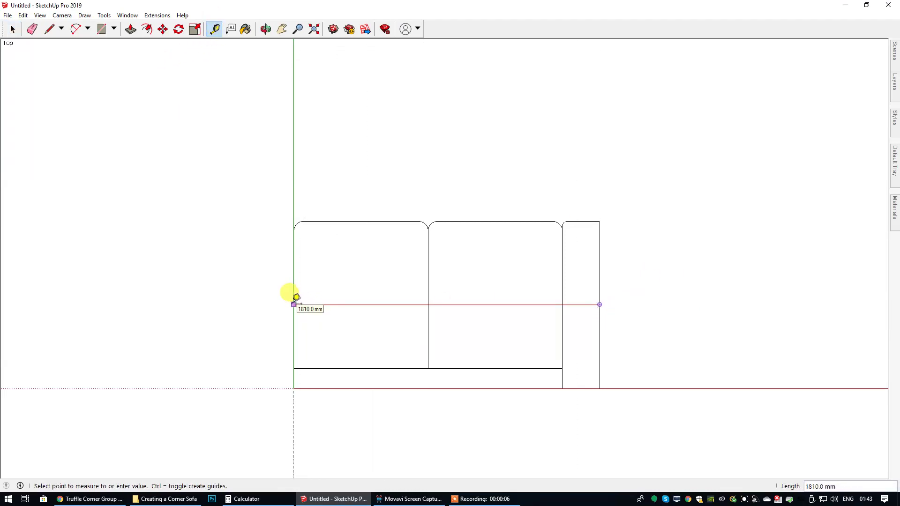
{"action": "key", "text": "Escape"}
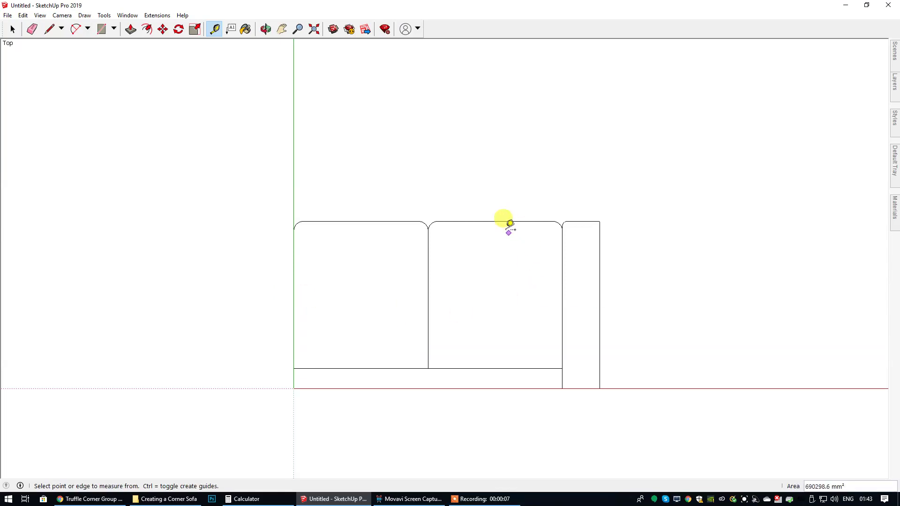
{"action": "left_click", "coordinate": [495, 222]}
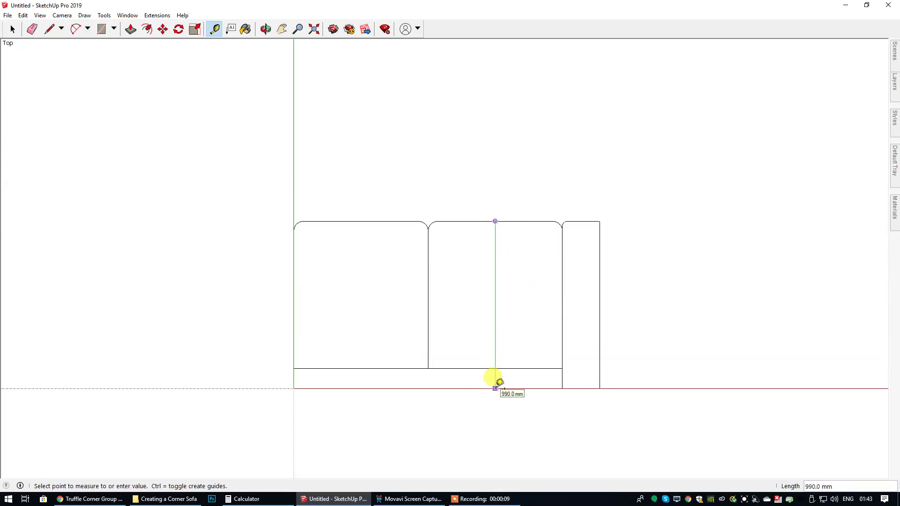
{"action": "left_click", "coordinate": [13, 29]}
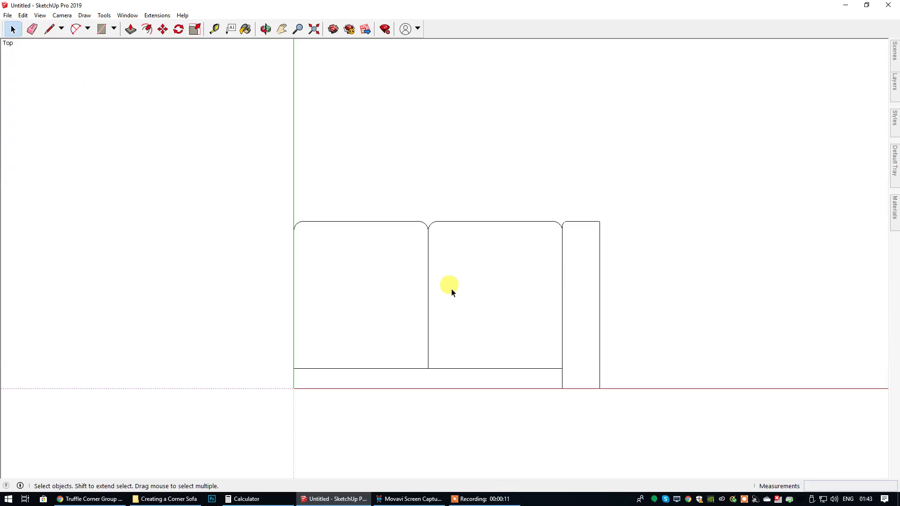
Rotate the Midi Section component by -90° so it lies along the green axis
{"action": "left_click", "coordinate": [282, 29]}
{"action": "mouse_move", "coordinate": [411, 210]}
{"action": "left_mouse_down"}
{"action": "mouse_move", "coordinate": [361, 207]}
{"action": "mouse_move", "coordinate": [321, 229]}
{"action": "left_mouse_up"}
{"action": "scroll", "coordinate": [415, 268], "scroll_direction": "down", "scroll_amount": 1}
{"action": "scroll", "coordinate": [414, 266], "scroll_direction": "down", "scroll_amount": 2}
{"action": "left_click_drag", "start_coordinate": [412, 247], "coordinate": [398, 295]}
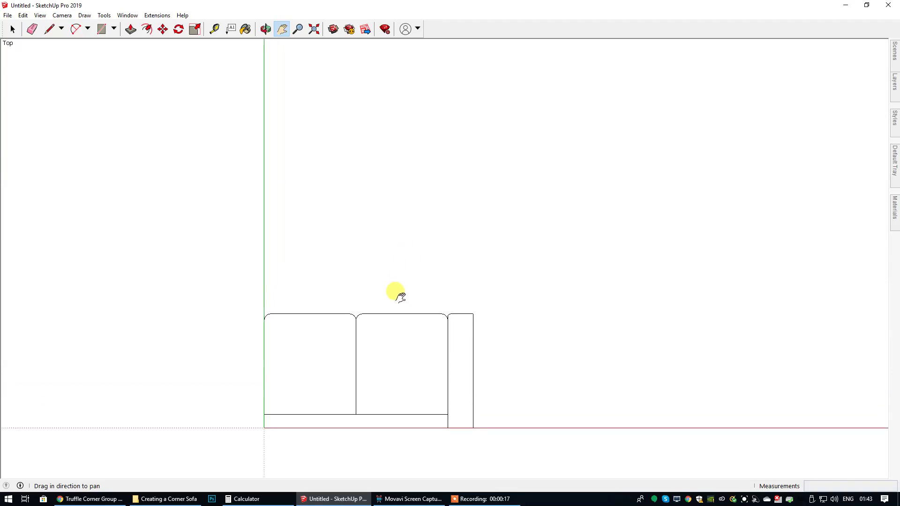
{"action": "left_click", "coordinate": [13, 29]}
{"action": "left_click", "coordinate": [425, 365]}
{"action": "left_click", "coordinate": [162, 30]}
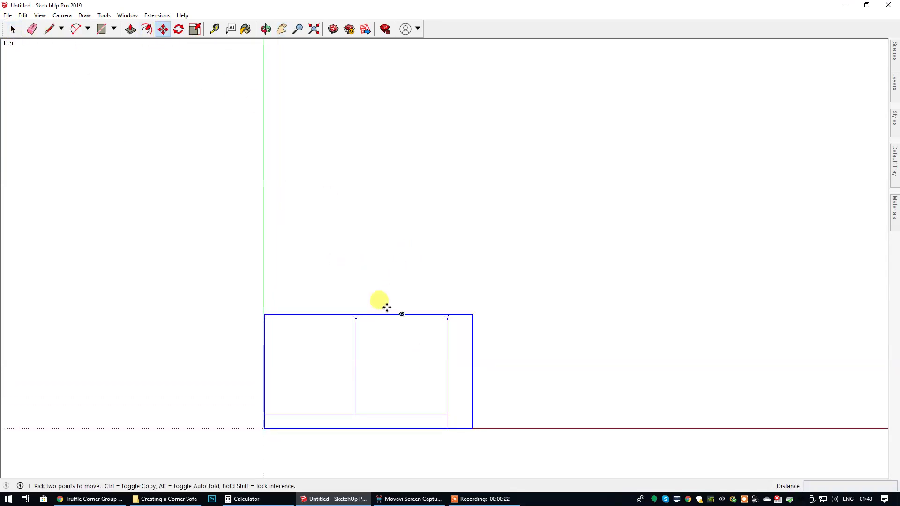
{"action": "key", "text": "q"}
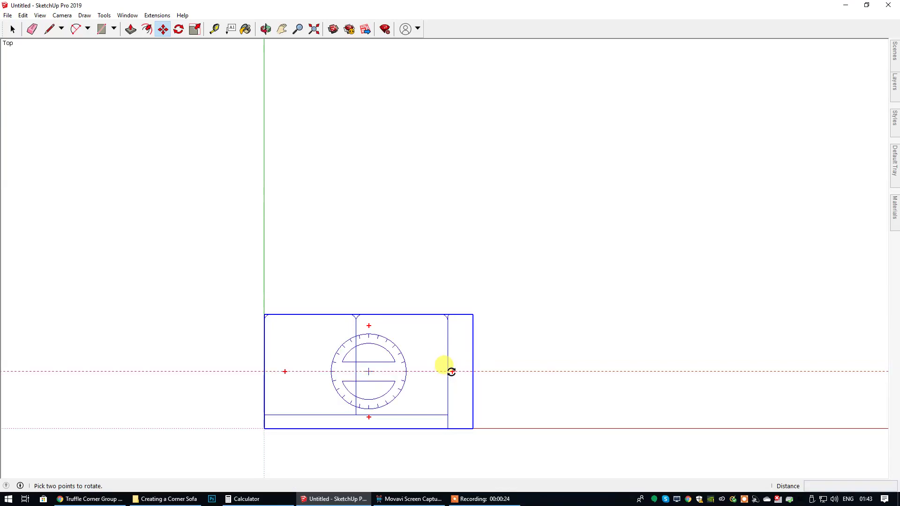
{"action": "left_click", "coordinate": [452, 372]}
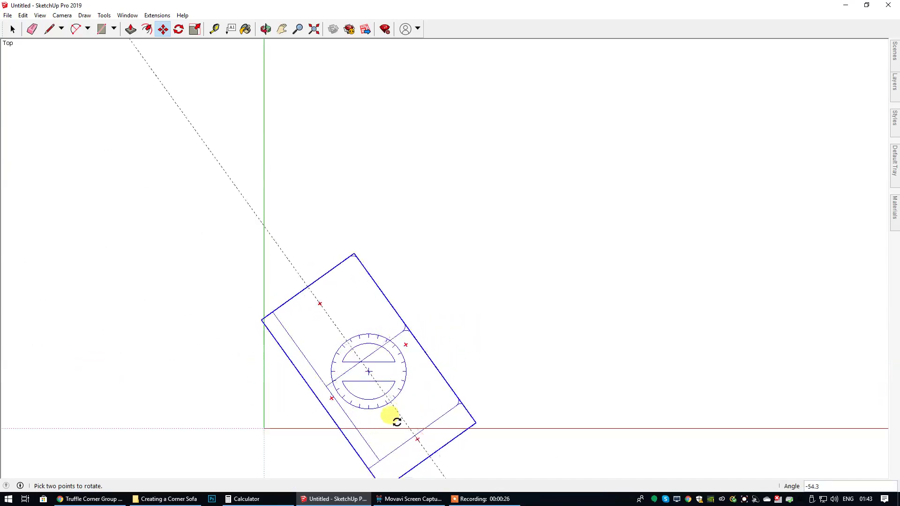
{"action": "left_click", "coordinate": [369, 431]}
Move the rotated section so its bottom-left corner sits on the origin
{"action": "key", "text": "m"}
{"action": "left_click", "coordinate": [355, 404]}
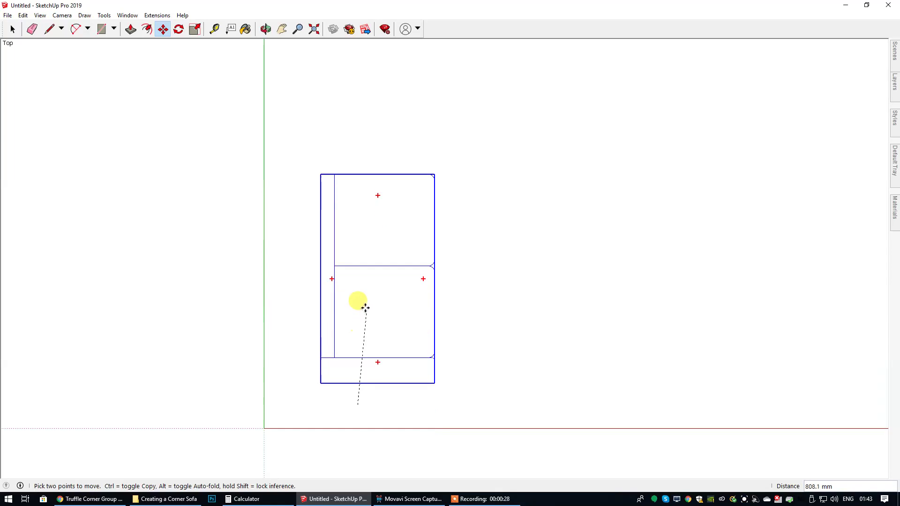
{"action": "left_click", "coordinate": [312, 366]}
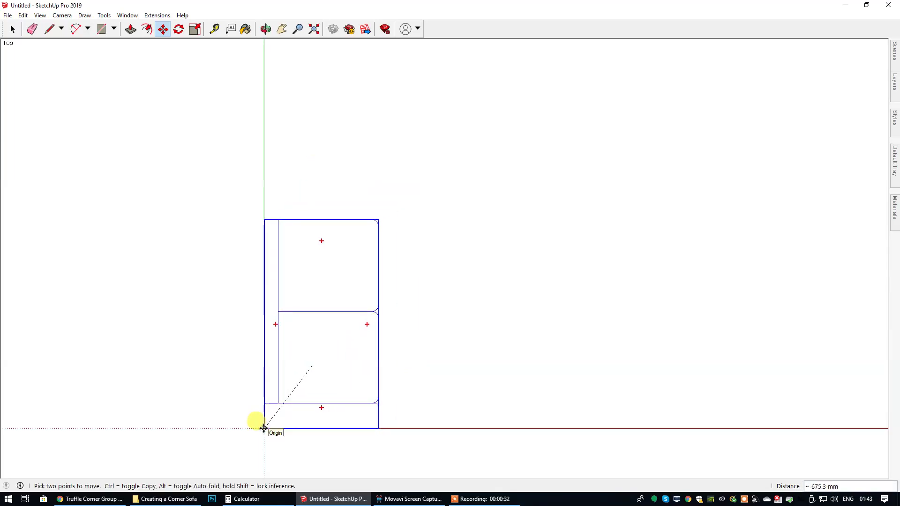
{"action": "left_click", "coordinate": [264, 428]}
{"action": "left_click", "coordinate": [12, 29]}
{"action": "left_click", "coordinate": [418, 280]}
{"action": "left_click", "coordinate": [281, 29]}
{"action": "left_click_drag", "start_coordinate": [330, 166], "coordinate": [321, 189]}
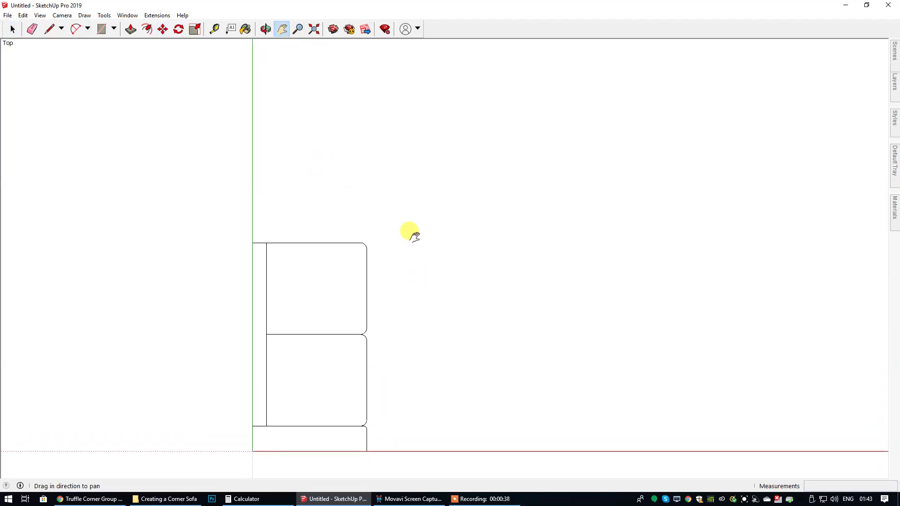
{"action": "left_click_drag", "start_coordinate": [401, 203], "coordinate": [389, 230]}
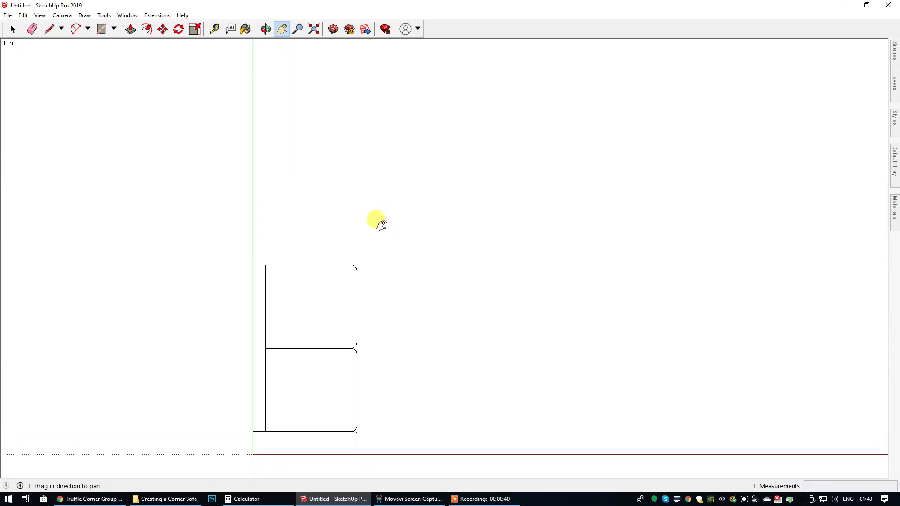
{"action": "left_click", "coordinate": [13, 29]}
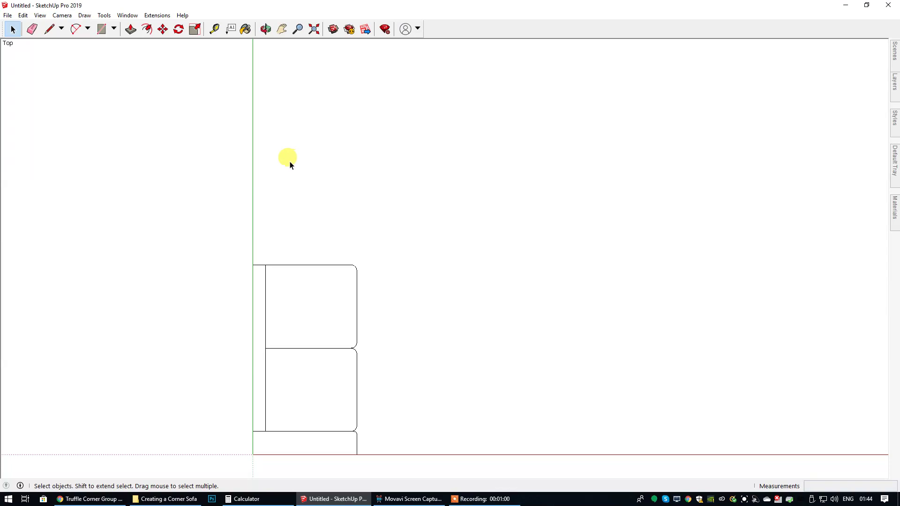
{"action": "left_click", "coordinate": [92, 500]}
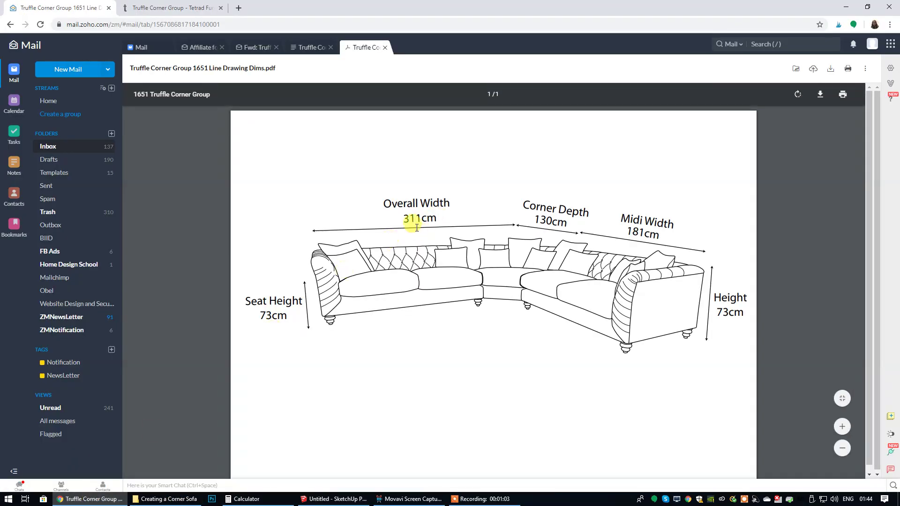
{"action": "left_click", "coordinate": [334, 499]}
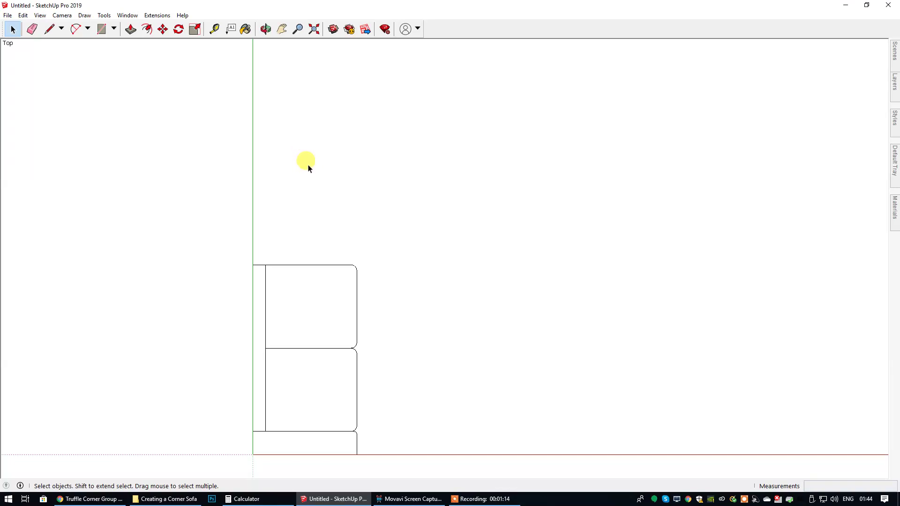
Add a guide line 3110 mm above the red axis for the sofa's overall width
{"action": "left_click", "coordinate": [214, 29]}
{"action": "left_click", "coordinate": [305, 455]}
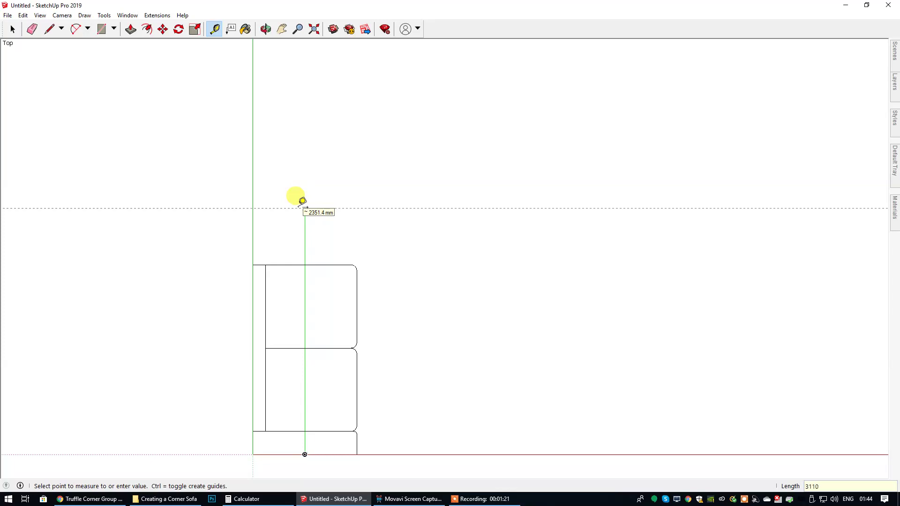
{"action": "key", "text": "Return"}
{"action": "key", "text": "space"}
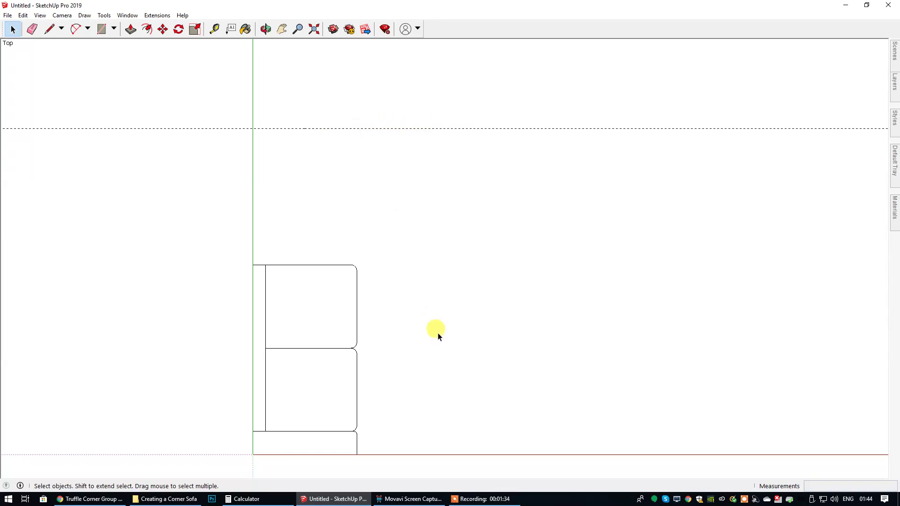
Start a copy-move of the Midi Section component from a picked start point
{"action": "left_click", "coordinate": [320, 377]}
{"action": "key", "text": "m"}
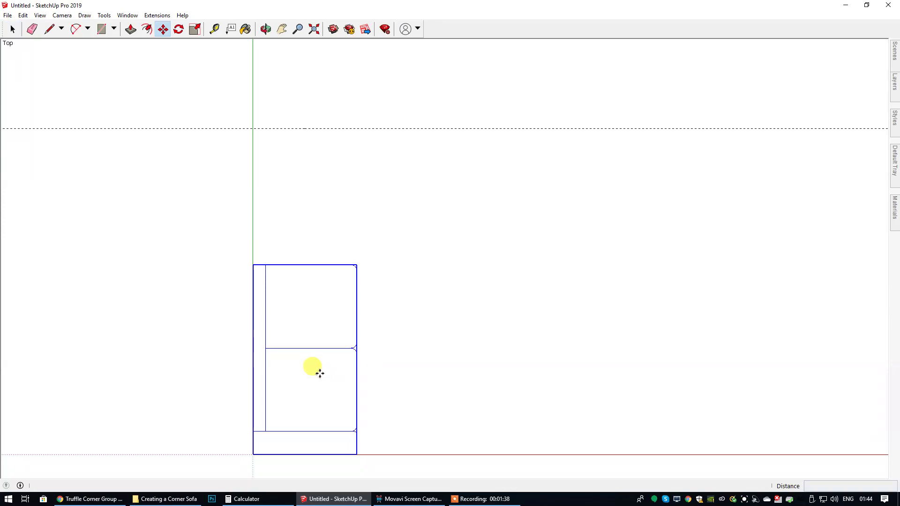
{"action": "key", "text": "ctrl"}
{"action": "left_click", "coordinate": [320, 374]}
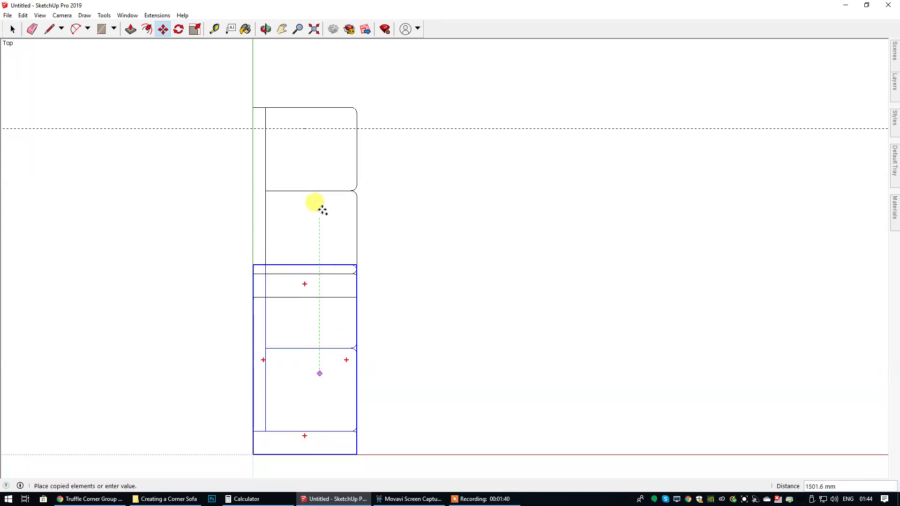
Place the Midi Section copy above the original and rotate it 90° to lie horizontally
{"action": "left_click", "coordinate": [321, 168]}
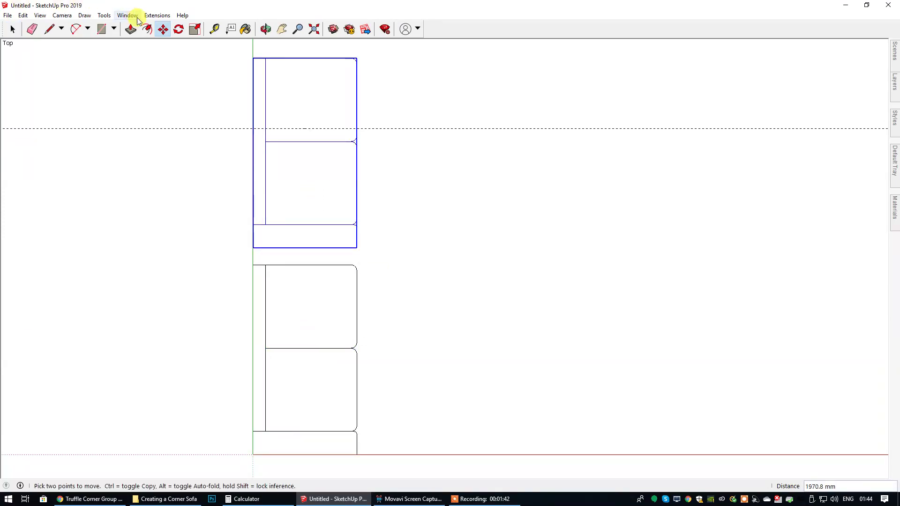
{"action": "left_click", "coordinate": [305, 77]}
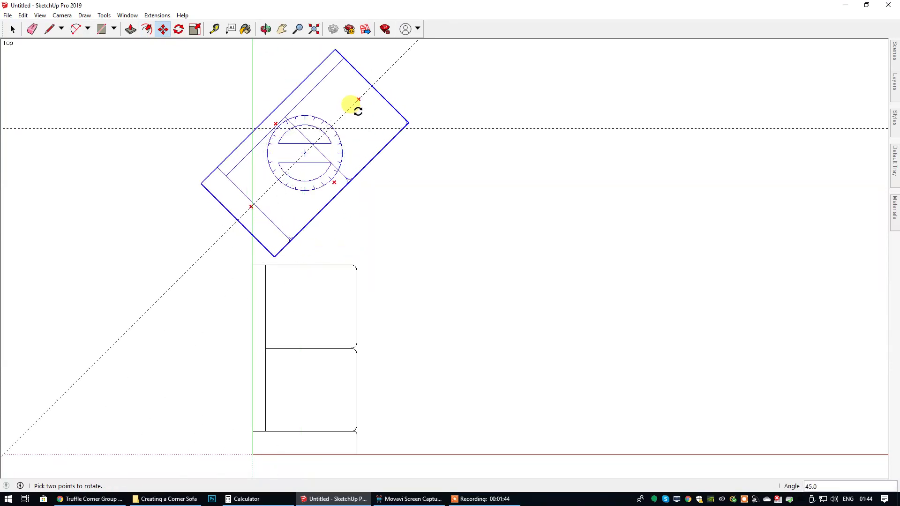
{"action": "left_click", "coordinate": [382, 154]}
{"action": "key", "text": "space"}
Mirror the copy with Flip Along > Component's Red so its arm is on the right
{"action": "right_click", "coordinate": [376, 177]}
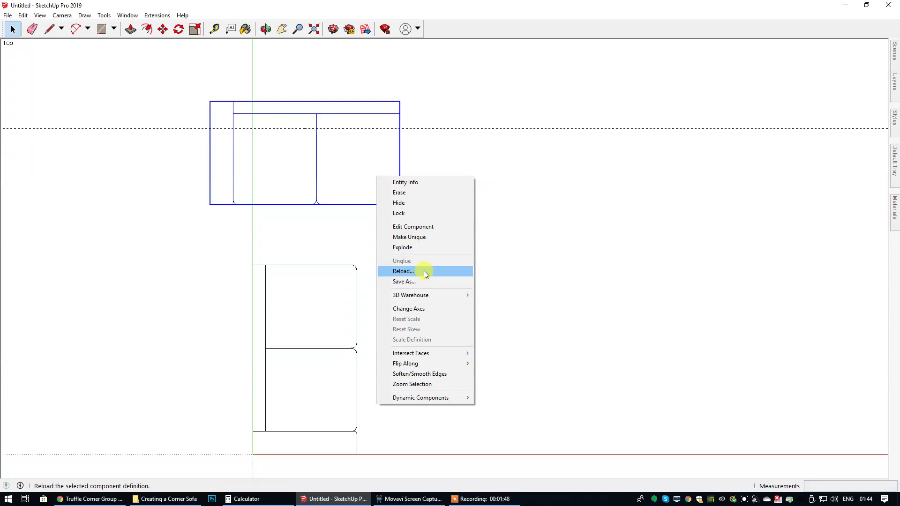
{"action": "mouse_move", "coordinate": [437, 365]}
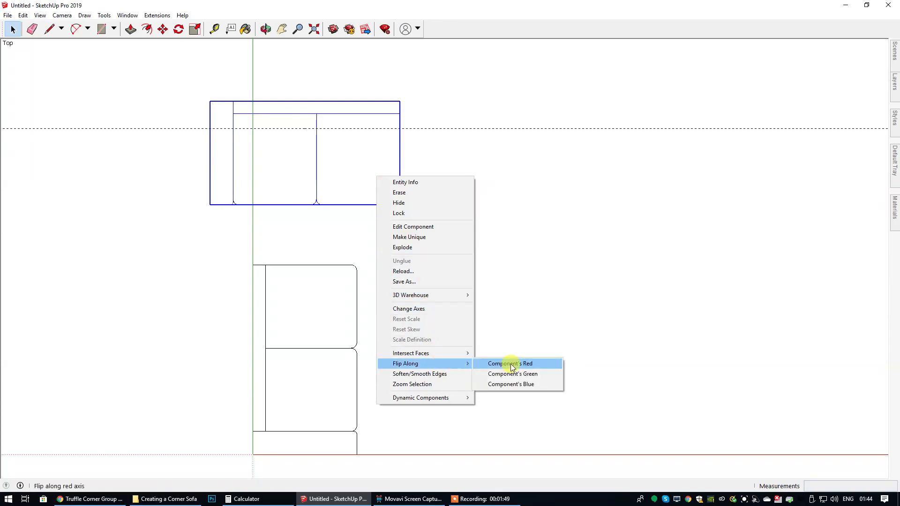
{"action": "left_click", "coordinate": [512, 364]}
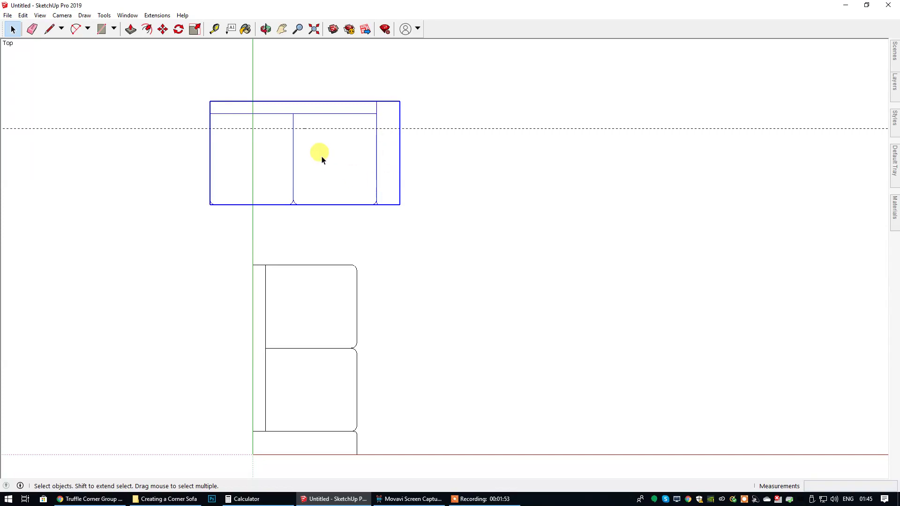
{"action": "left_click", "coordinate": [162, 30]}
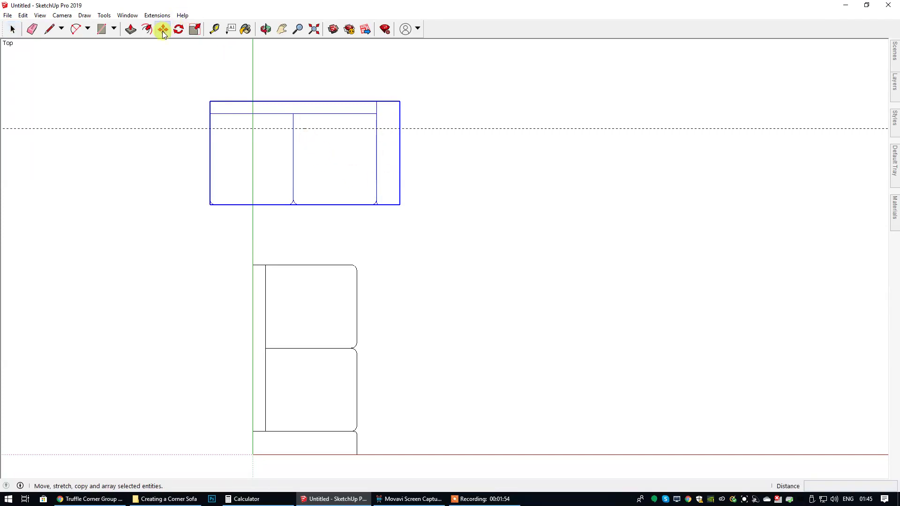
Move the mirrored copy so its top-left corner sits on the 3110 mm guide at the green axis
{"action": "left_click", "coordinate": [211, 102]}
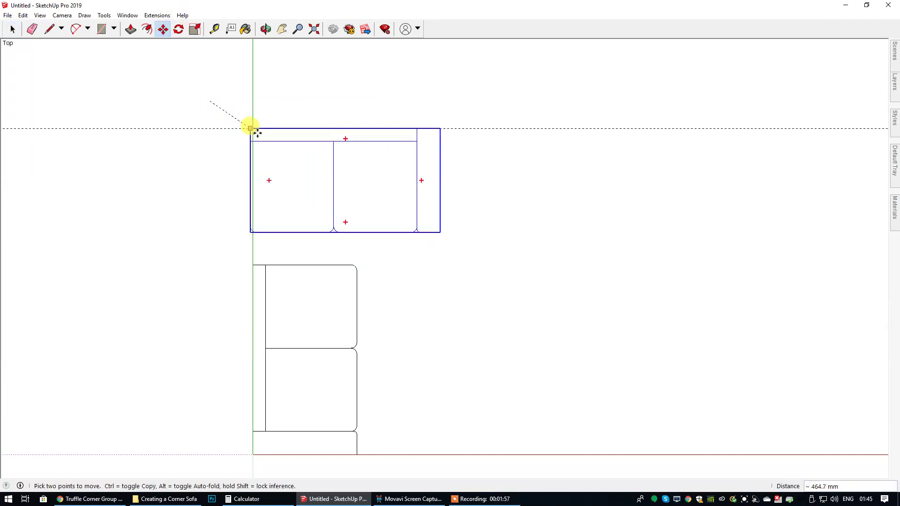
{"action": "left_click", "coordinate": [253, 265]}
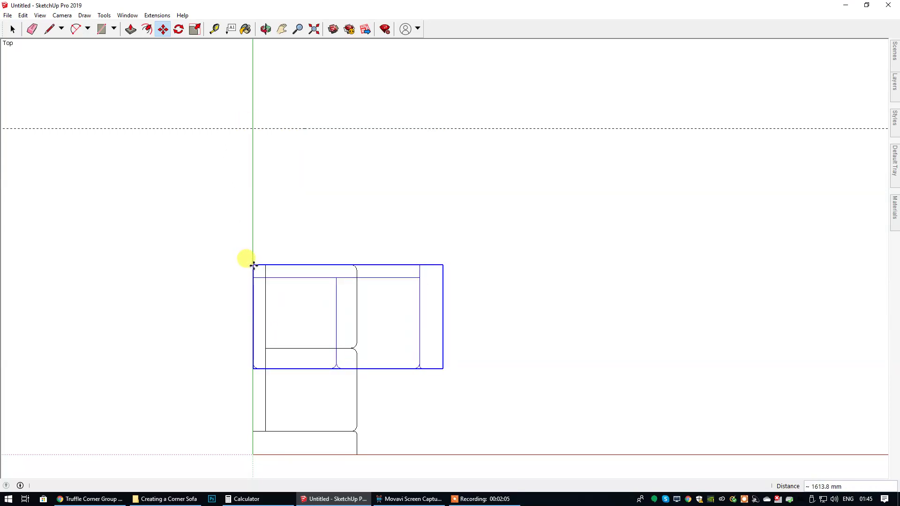
{"action": "left_click", "coordinate": [253, 265]}
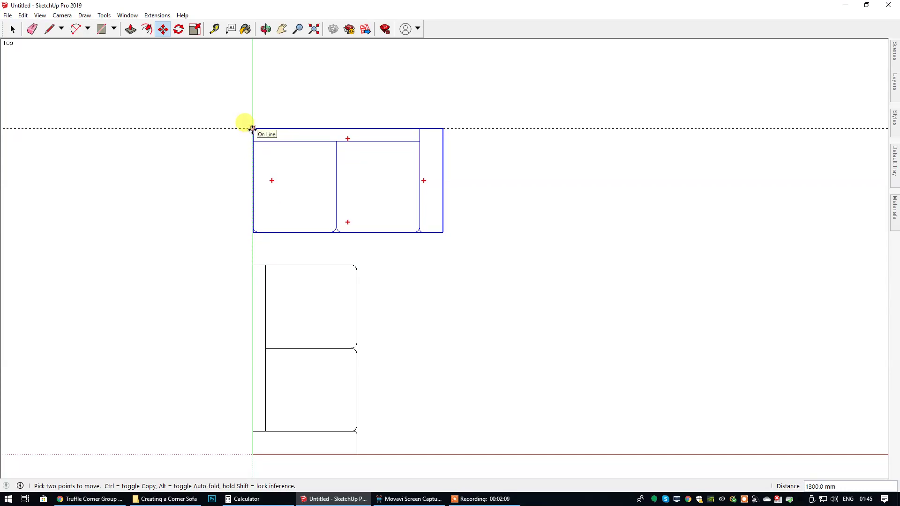
{"action": "left_click", "coordinate": [252, 128]}
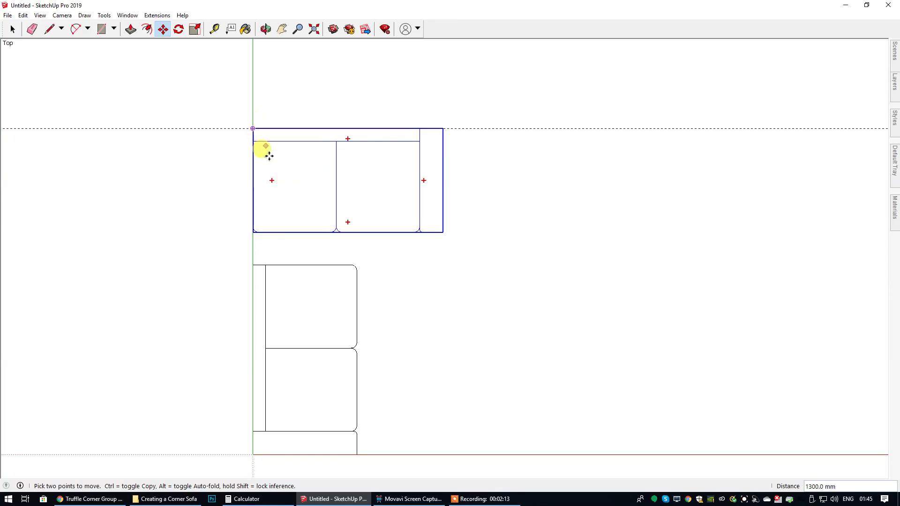
{"action": "left_click", "coordinate": [290, 171]}
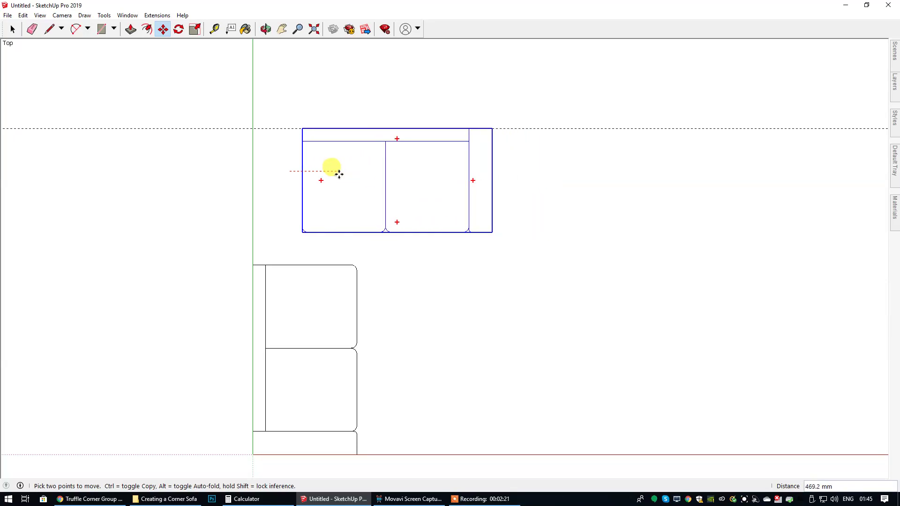
{"action": "key", "text": "Escape"}
Mark a guide point 3110 mm along the guide from the section's corner
{"action": "left_click", "coordinate": [214, 29]}
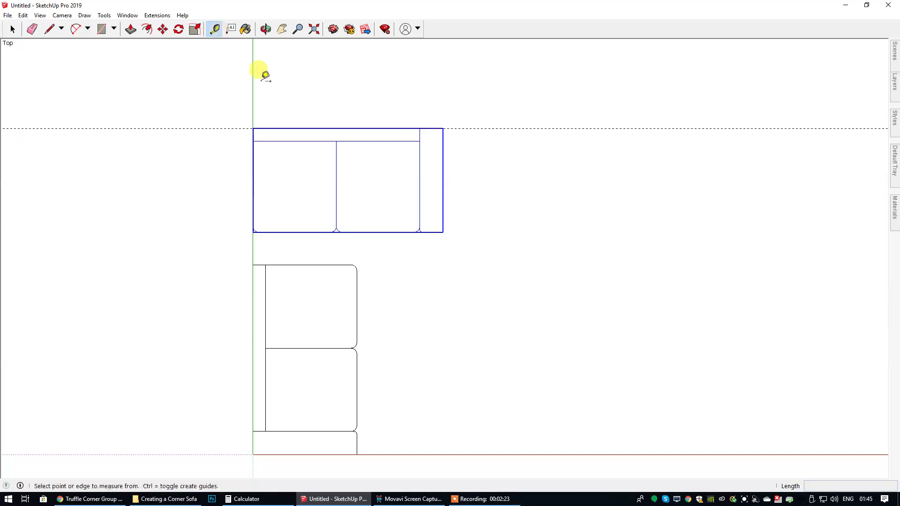
{"action": "left_click", "coordinate": [253, 127]}
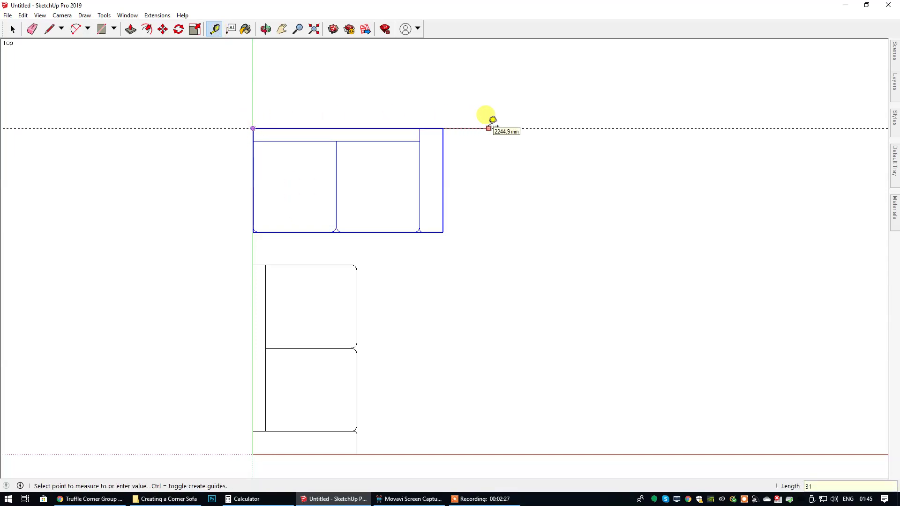
{"action": "key", "text": "Return"}
Move the upper section's top-right corner onto the 3110 mm guide point and zoom extents
{"action": "left_click", "coordinate": [163, 29]}
{"action": "left_click", "coordinate": [443, 128]}
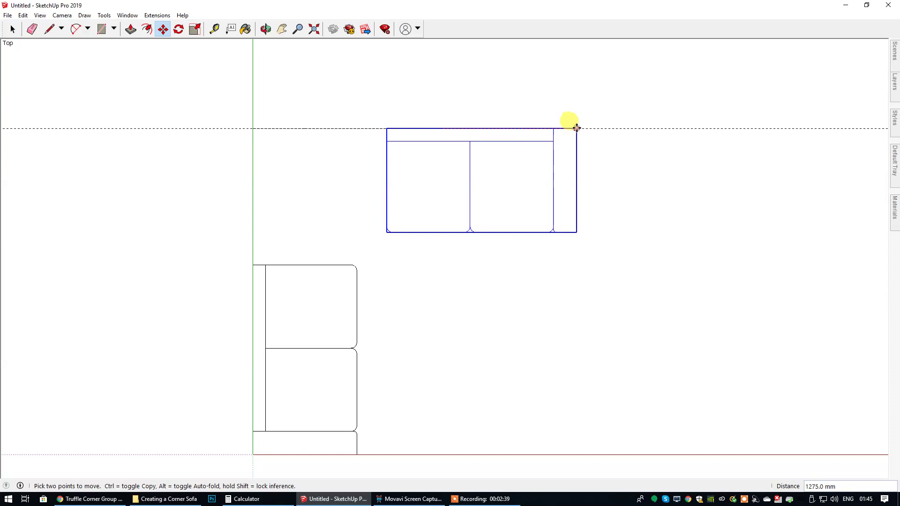
{"action": "scroll", "coordinate": [579, 128], "scroll_direction": "up", "scroll_amount": 3}
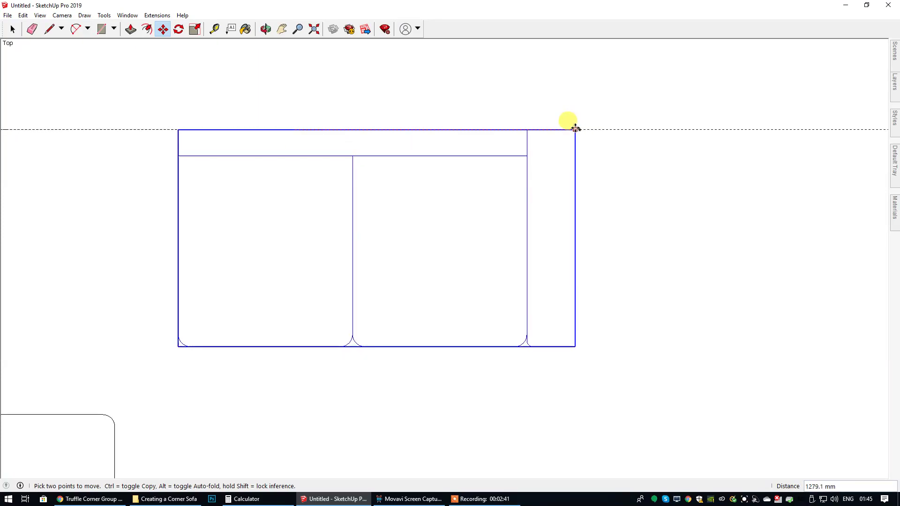
{"action": "left_click", "coordinate": [579, 130]}
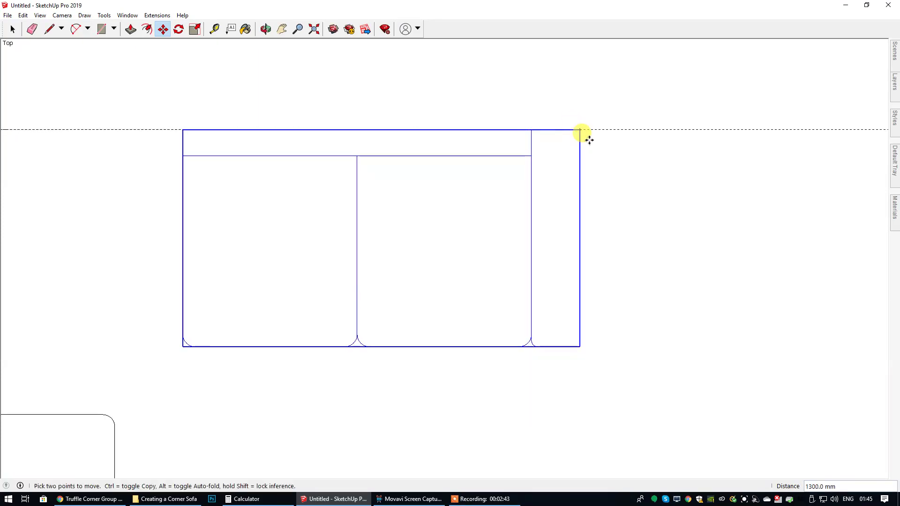
{"action": "left_click", "coordinate": [13, 29]}
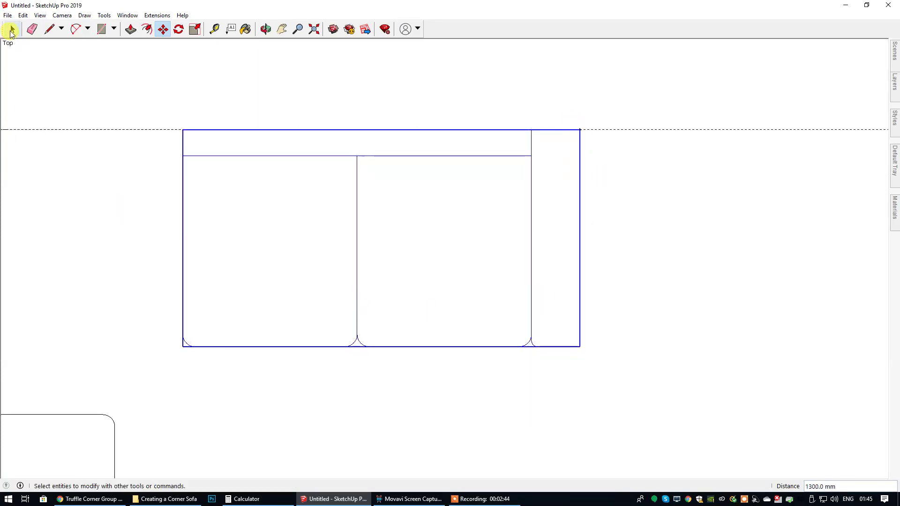
{"action": "left_click", "coordinate": [313, 30]}
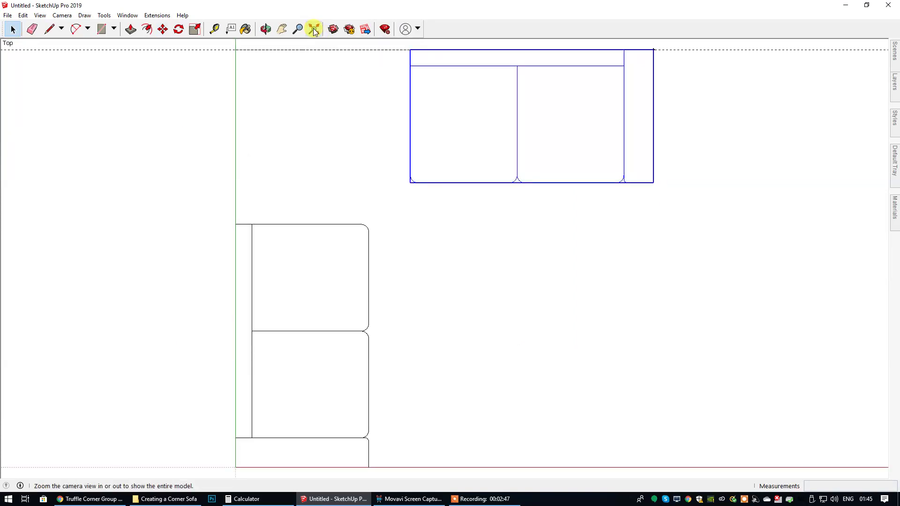
{"action": "left_click", "coordinate": [215, 30]}
{"action": "left_click", "coordinate": [13, 29]}
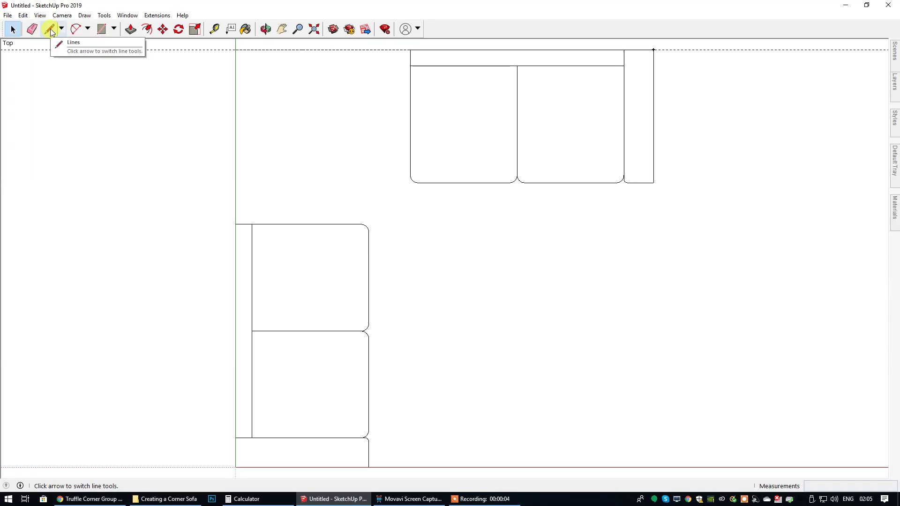
Draw a vertical line from the lower section's top-left corner up to the guide
{"action": "left_click", "coordinate": [50, 29]}
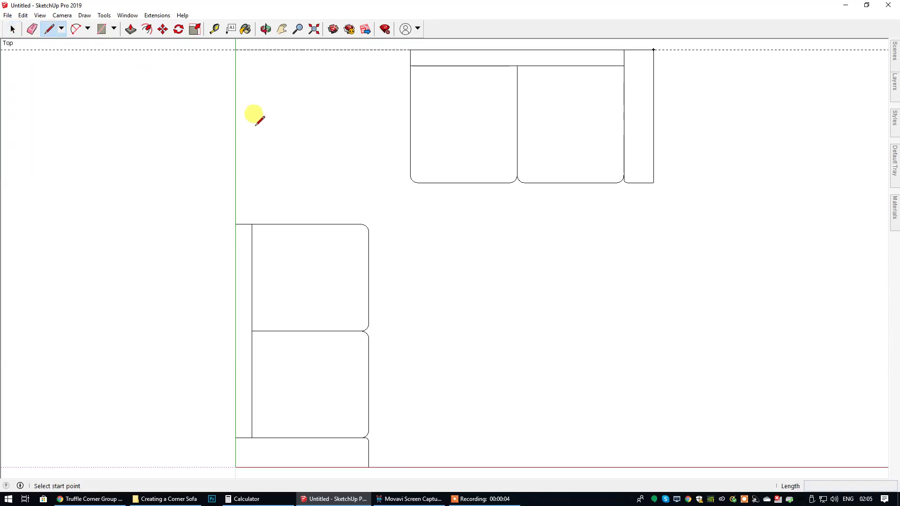
{"action": "left_click", "coordinate": [235, 223]}
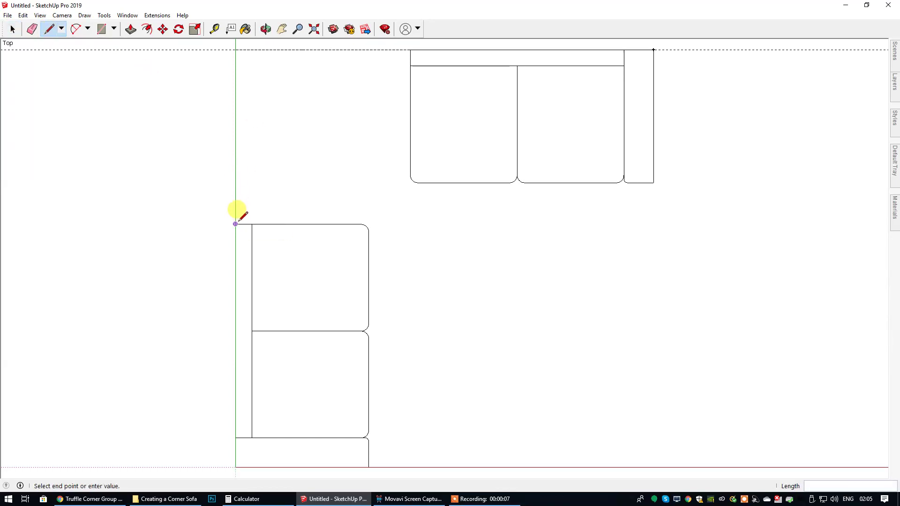
{"action": "left_click", "coordinate": [235, 50]}
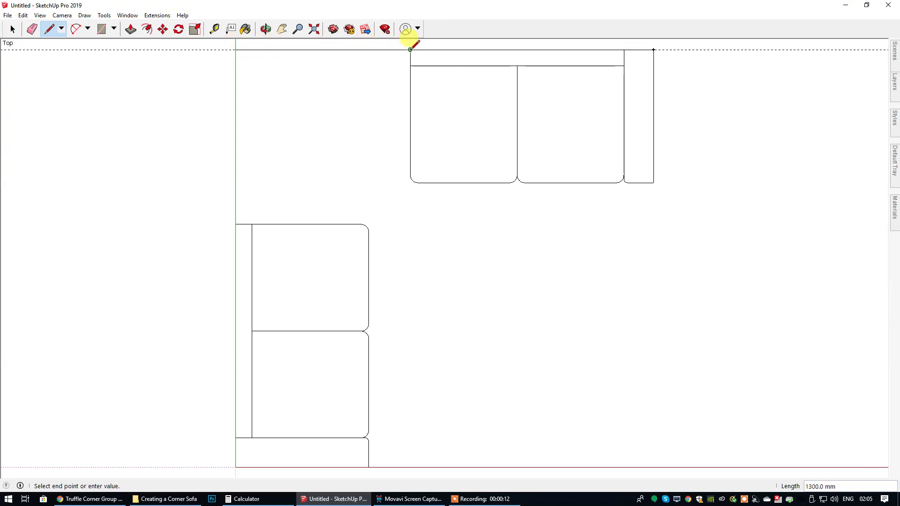
Measure the 1300 mm corner depths from the guide corner to both sections
{"action": "left_click", "coordinate": [214, 28]}
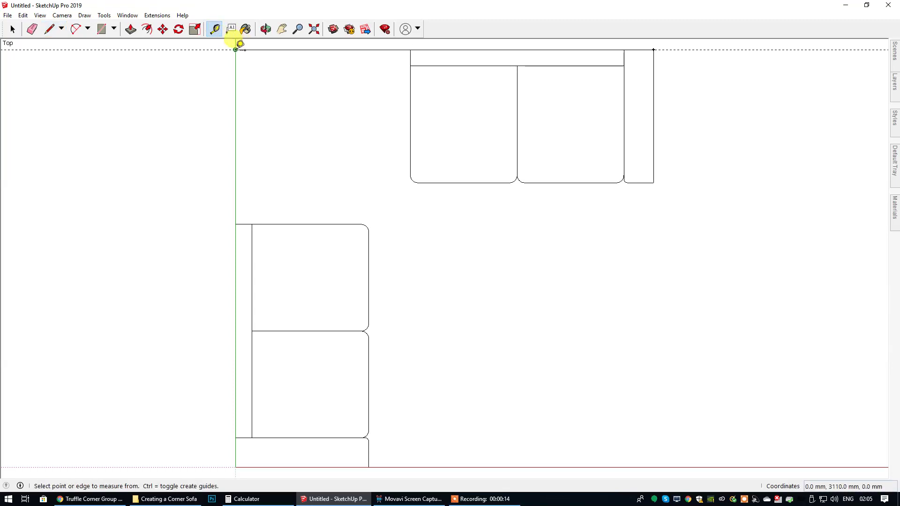
{"action": "left_click", "coordinate": [236, 48]}
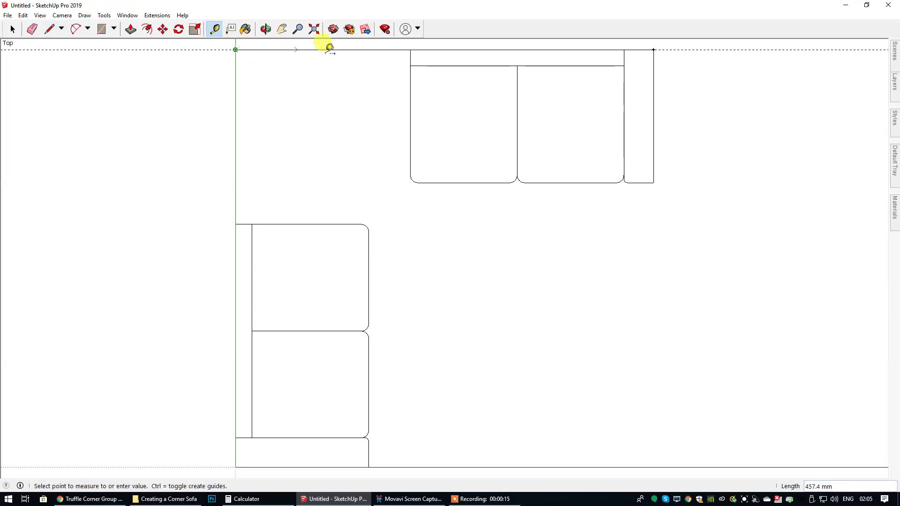
{"action": "left_click", "coordinate": [411, 49]}
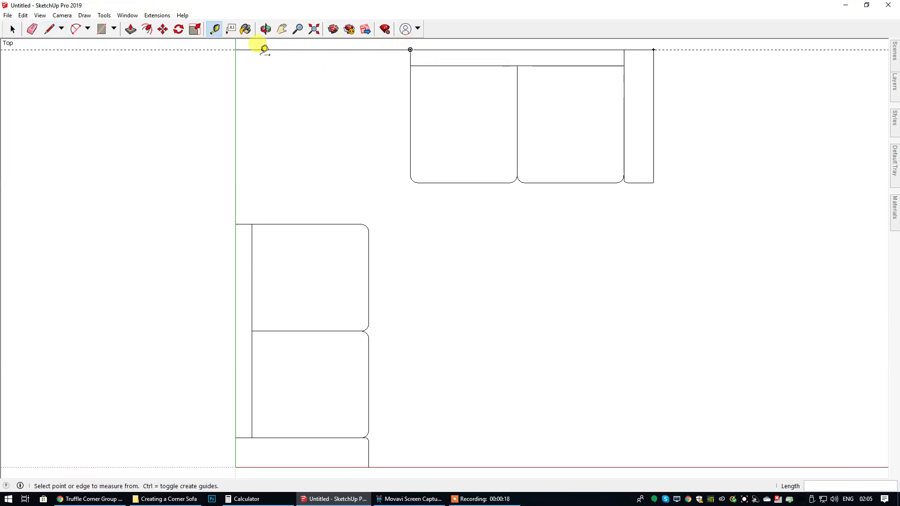
{"action": "left_click", "coordinate": [235, 50]}
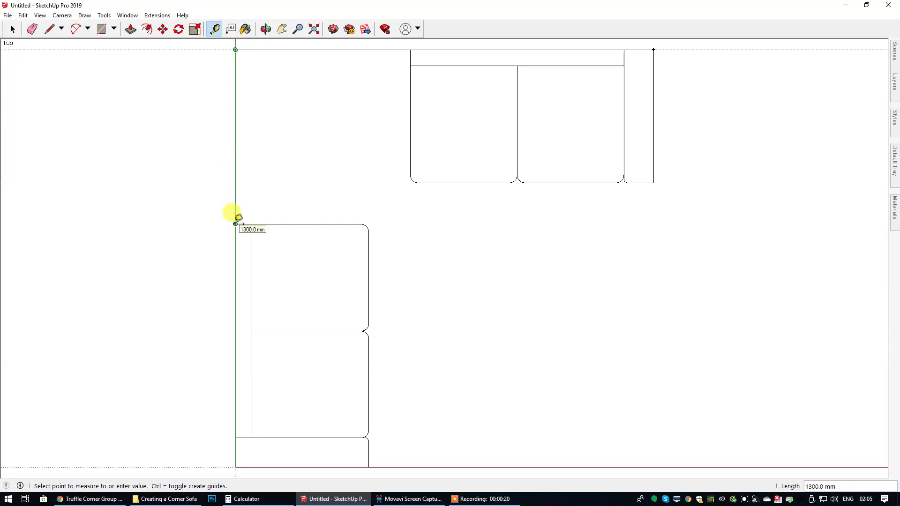
{"action": "left_click", "coordinate": [236, 219]}
{"action": "left_click", "coordinate": [13, 30]}
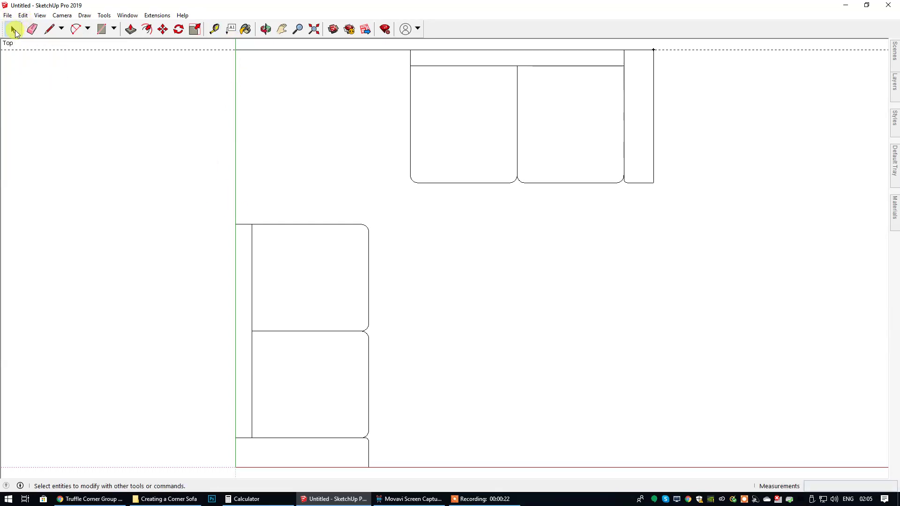
{"action": "left_click", "coordinate": [215, 29]}
{"action": "left_click", "coordinate": [236, 49]}
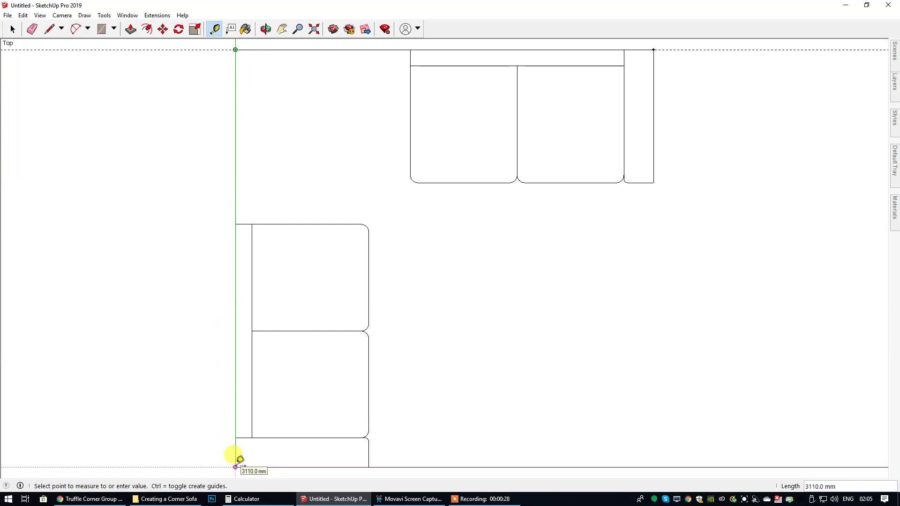
{"action": "left_click", "coordinate": [13, 30]}
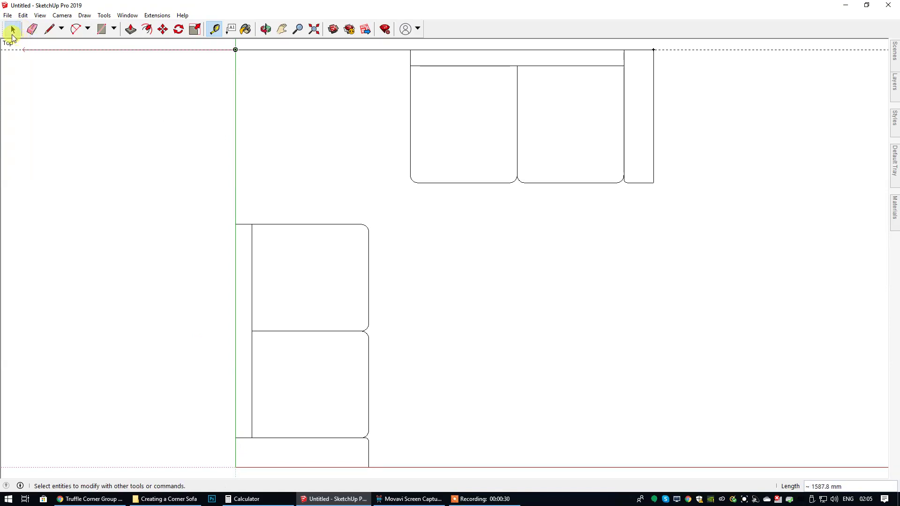
{"action": "left_click", "coordinate": [112, 498]}
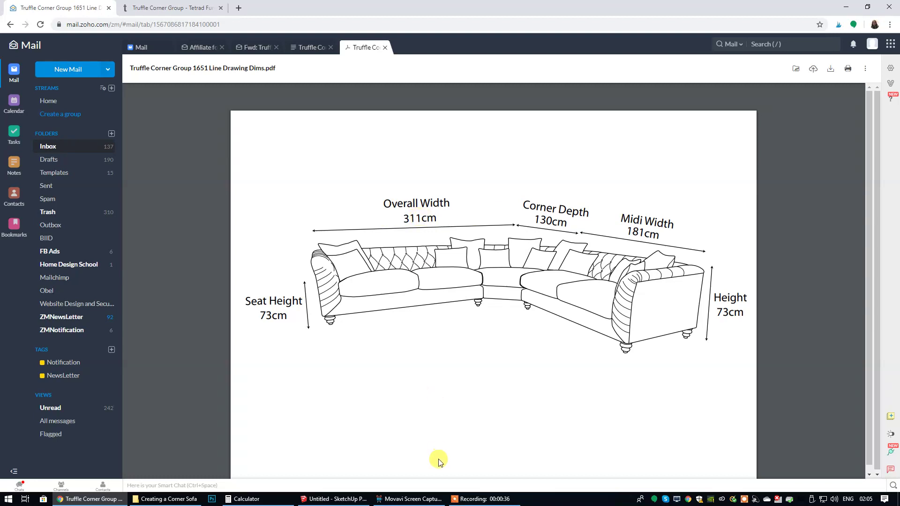
Check the Line Drawing Dims PDF (311 cm width, 130 cm corner depth), then go back to SketchUp
{"action": "left_click", "coordinate": [334, 499]}
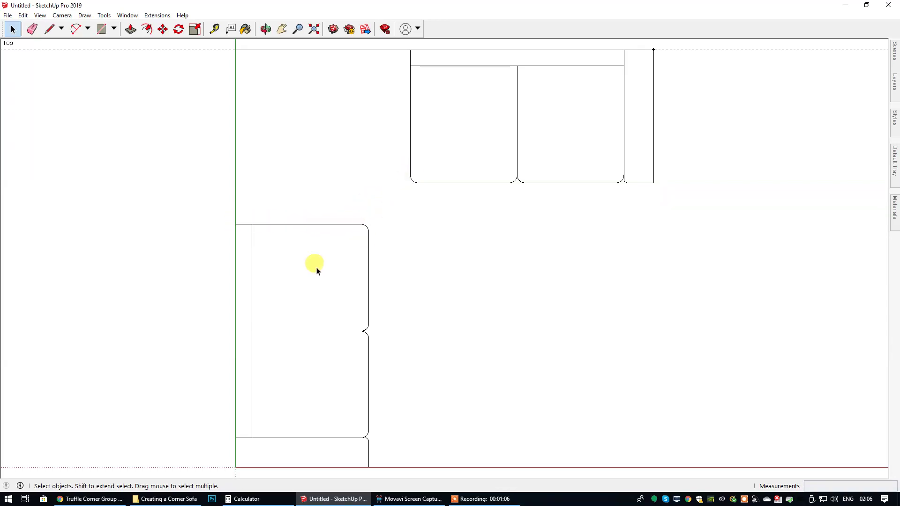
Turn on endpoint marks for edges in the Styles edge settings
{"action": "left_click", "coordinate": [896, 122]}
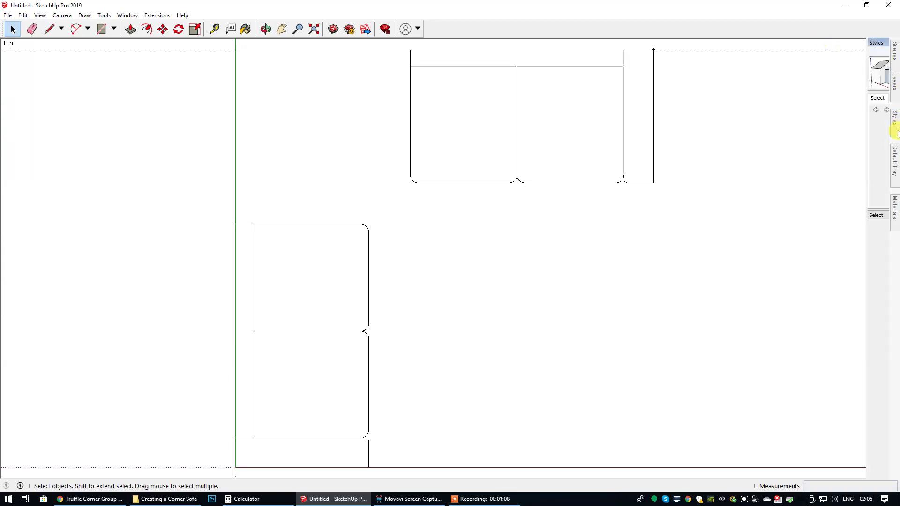
{"action": "left_click", "coordinate": [790, 99]}
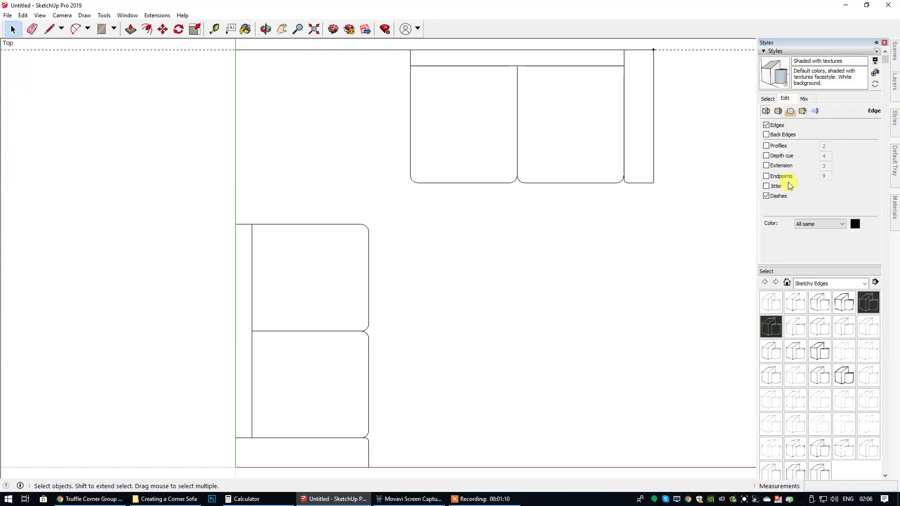
{"action": "left_click", "coordinate": [767, 176]}
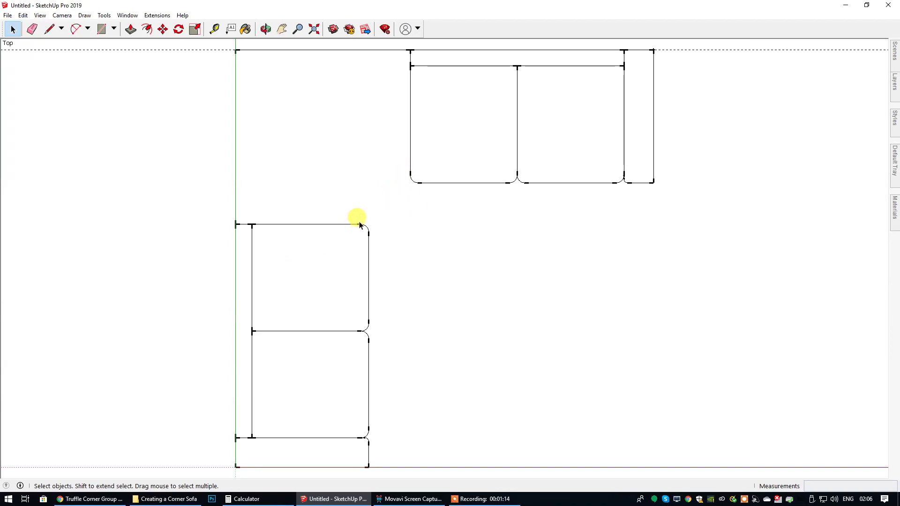
Draw the diagonal and remaining corner edges so the corner area closes into a face
{"action": "left_click", "coordinate": [50, 29]}
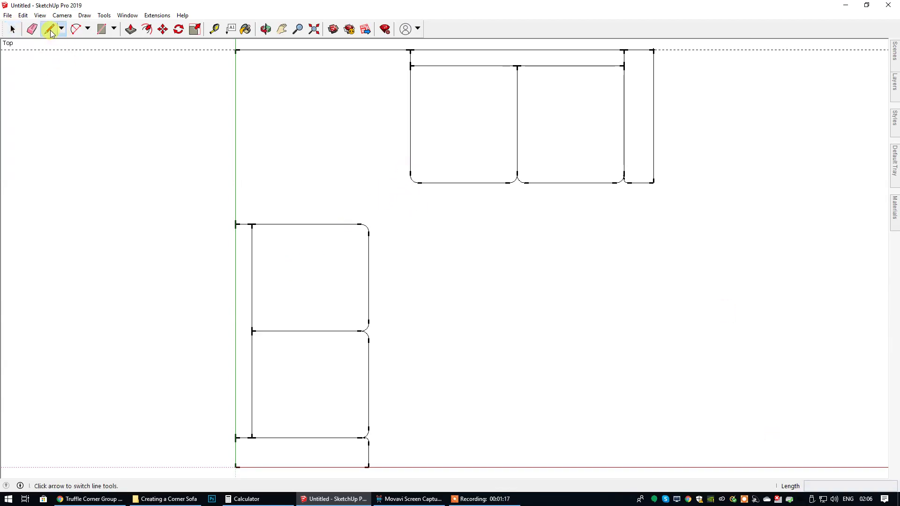
{"action": "left_click", "coordinate": [361, 224]}
{"action": "left_click", "coordinate": [410, 175]}
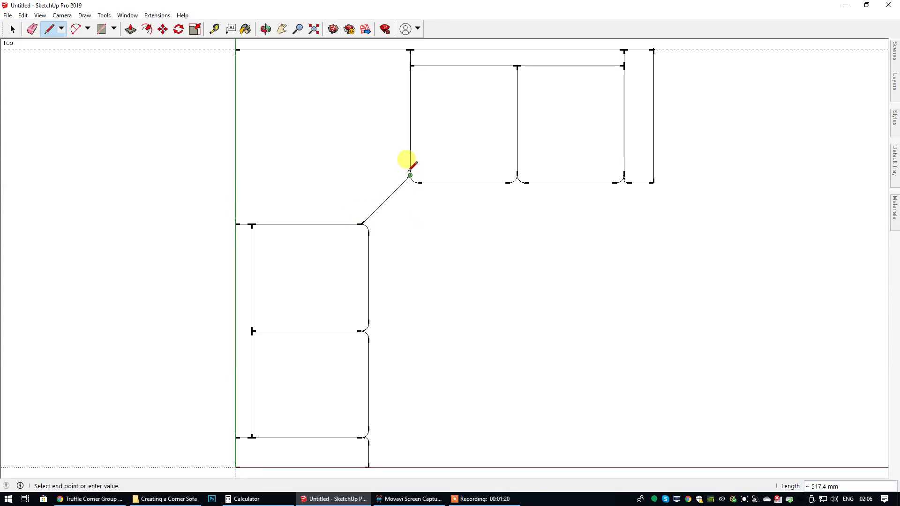
{"action": "left_click", "coordinate": [410, 49]}
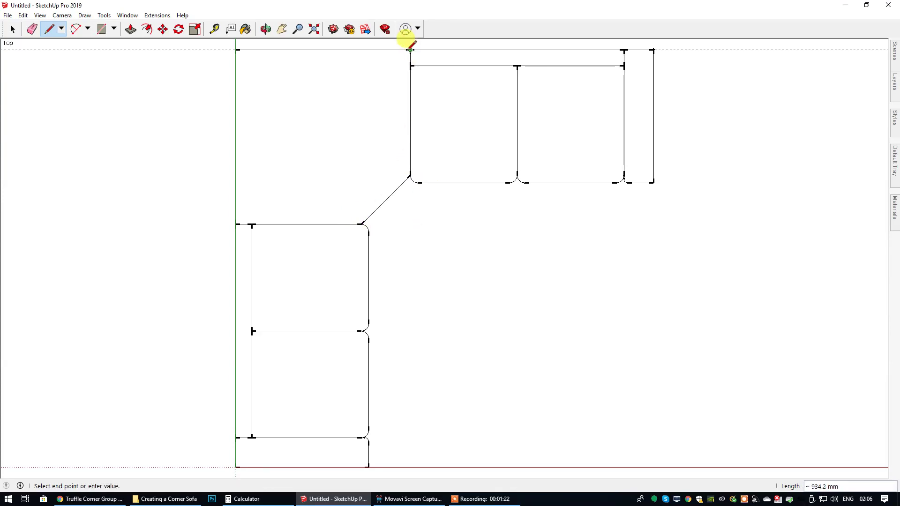
{"action": "left_click", "coordinate": [235, 224]}
{"action": "left_click", "coordinate": [361, 224]}
{"action": "left_click", "coordinate": [13, 29]}
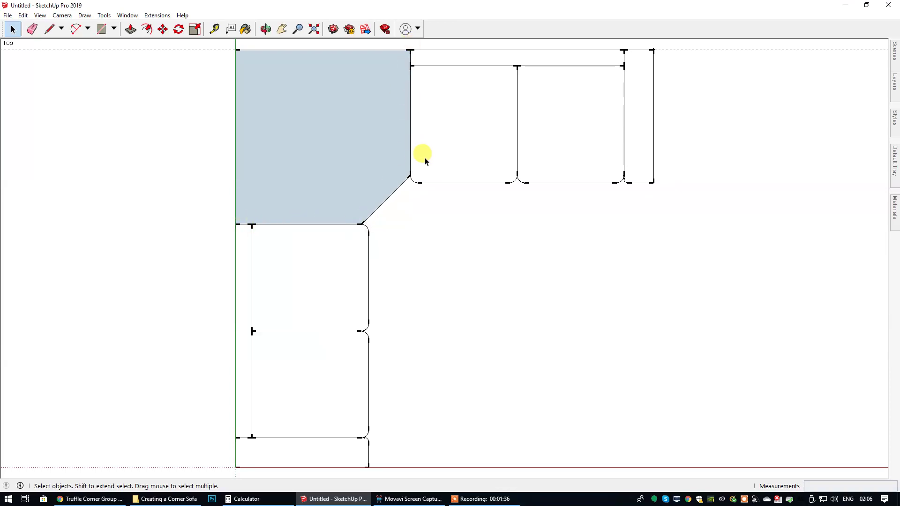
Reverse the corner face so its white front side faces up, then deselect it
{"action": "right_click", "coordinate": [334, 148]}
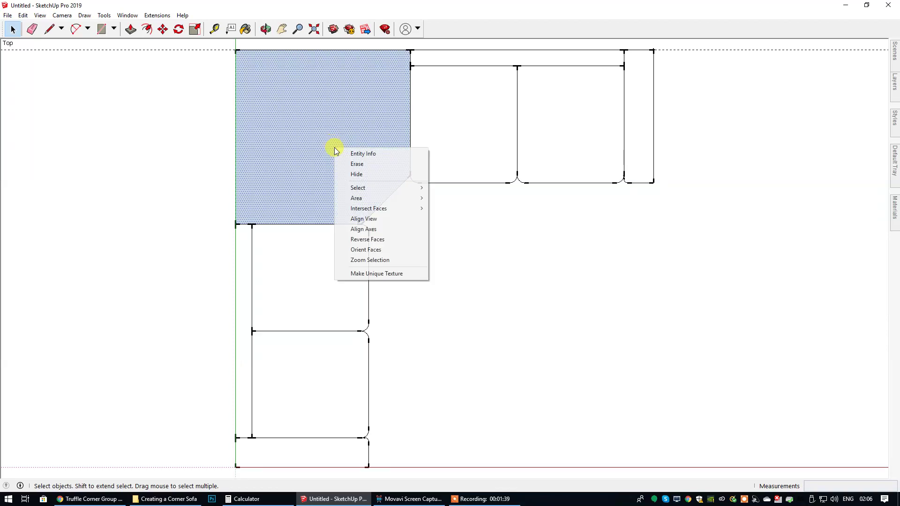
{"action": "left_click", "coordinate": [372, 237]}
{"action": "left_click", "coordinate": [176, 229]}
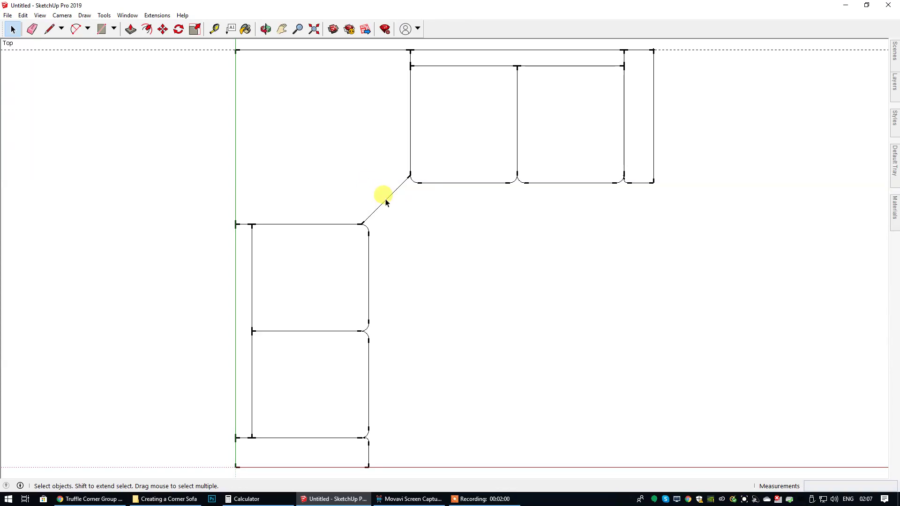
{"action": "left_click", "coordinate": [49, 29]}
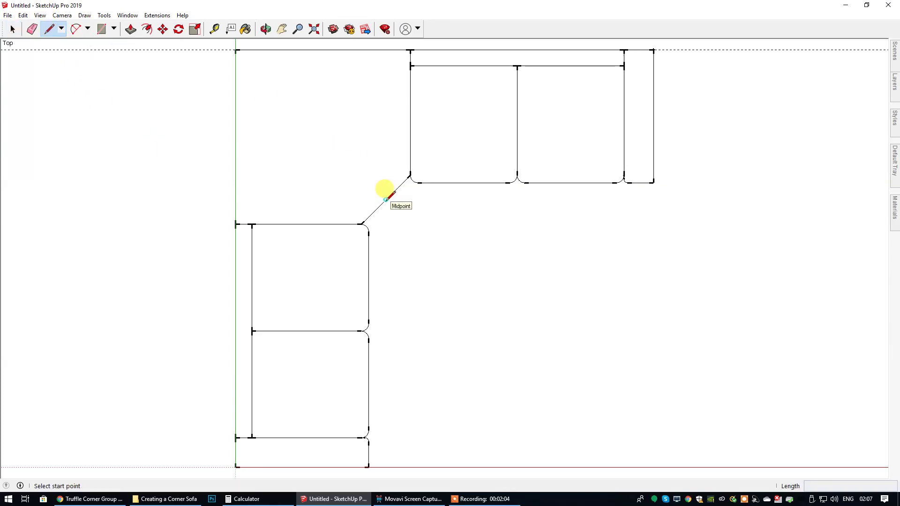
Draw a 1768.3 mm line from the chamfer's midpoint, perpendicular to it, past the top-left back corner
{"action": "left_click", "coordinate": [385, 199]}
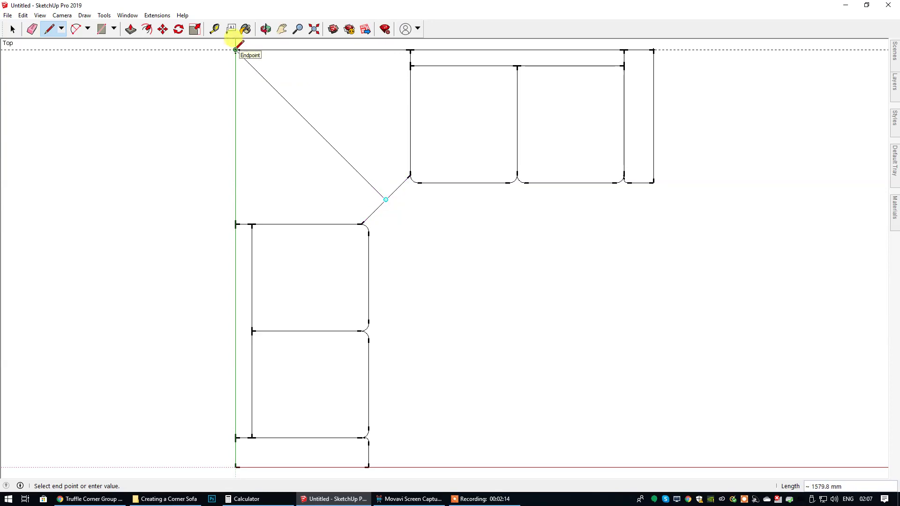
{"action": "left_click", "coordinate": [282, 29]}
{"action": "mouse_move", "coordinate": [362, 137]}
{"action": "left_mouse_down"}
{"action": "mouse_move", "coordinate": [406, 195]}
{"action": "mouse_move", "coordinate": [427, 246]}
{"action": "left_mouse_up"}
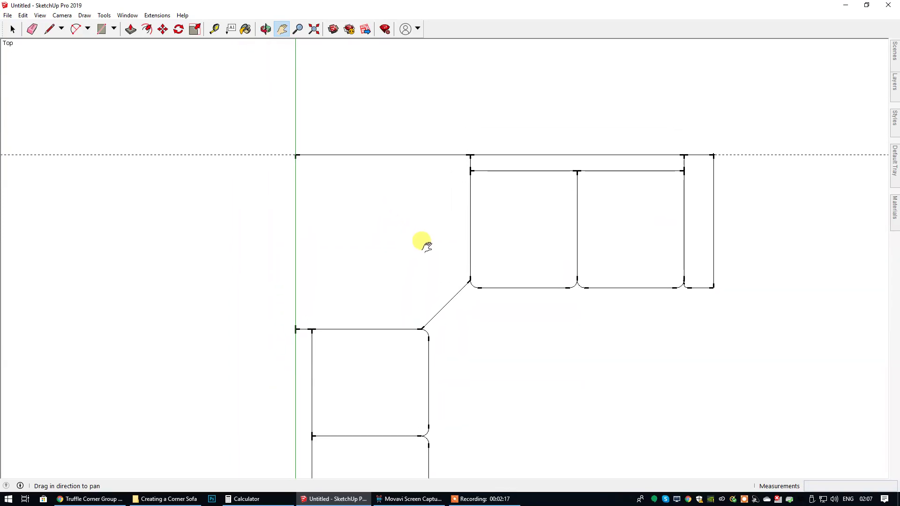
{"action": "left_click", "coordinate": [50, 31]}
{"action": "left_click", "coordinate": [446, 304]}
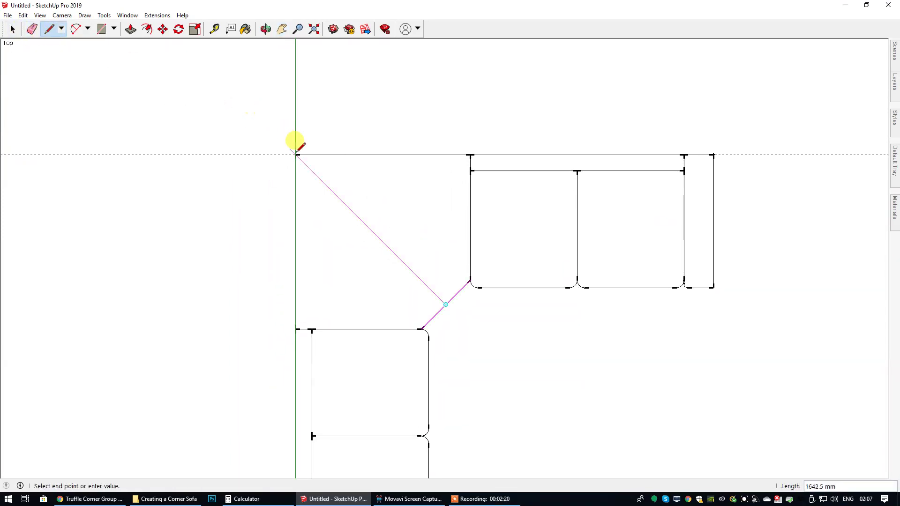
{"action": "left_click", "coordinate": [278, 137]}
{"action": "left_click", "coordinate": [14, 30]}
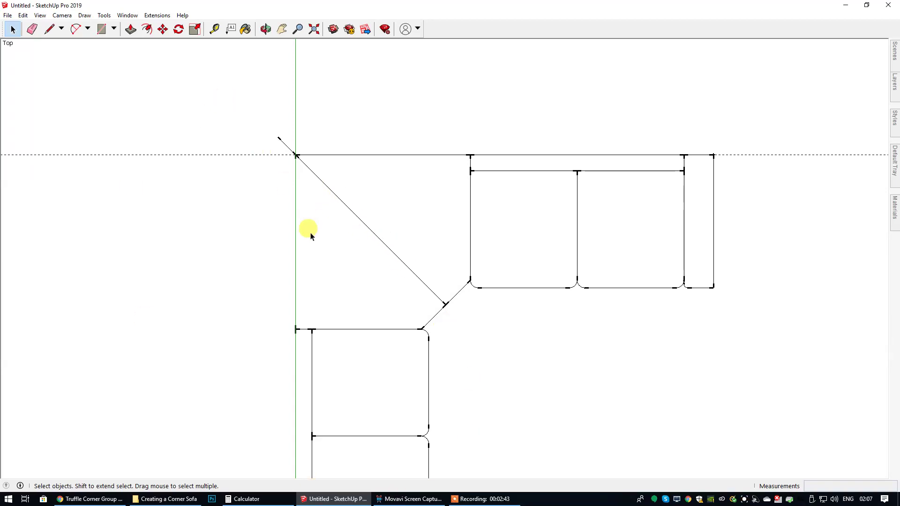
Draw a 1080 mm line along the perpendicular guide from the inner diagonal
{"action": "left_click", "coordinate": [49, 29]}
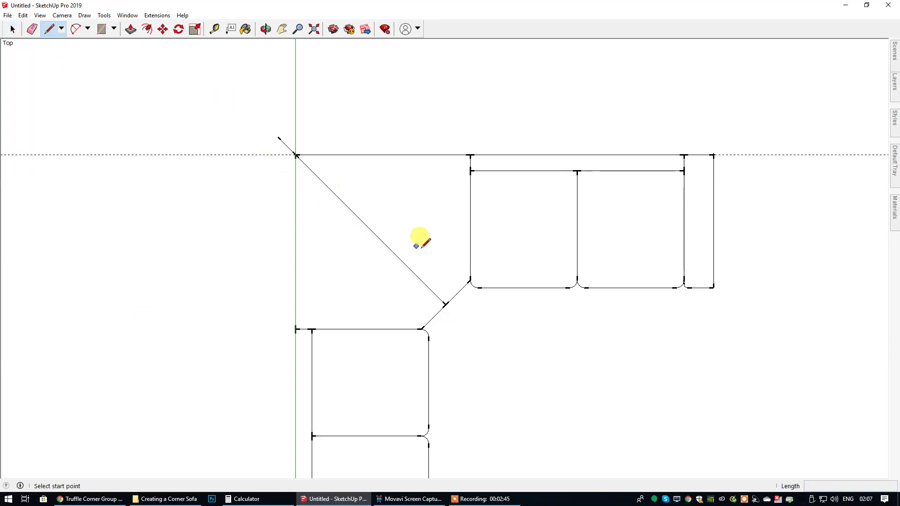
{"action": "left_click", "coordinate": [445, 304]}
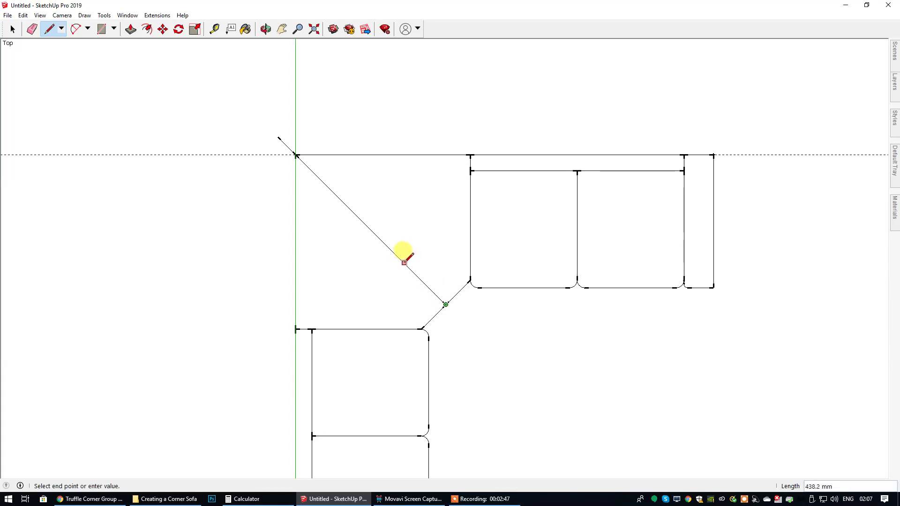
{"action": "type", "text": "1080"}
{"action": "key", "text": "Return"}
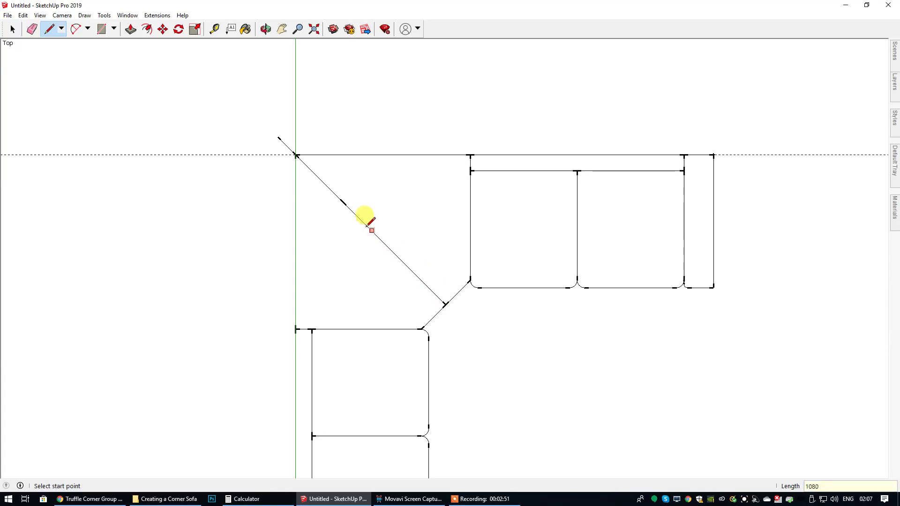
{"action": "left_click", "coordinate": [343, 202]}
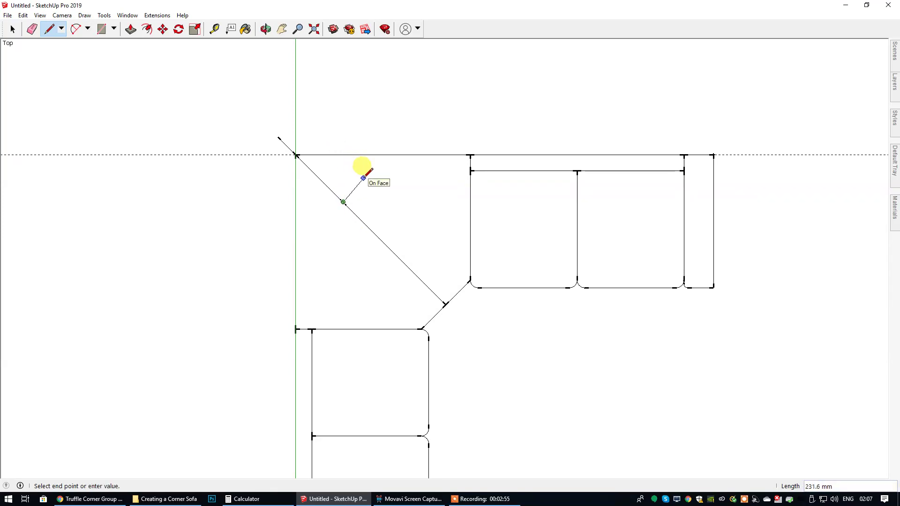
{"action": "key", "text": "Escape"}
{"action": "left_click", "coordinate": [445, 304]}
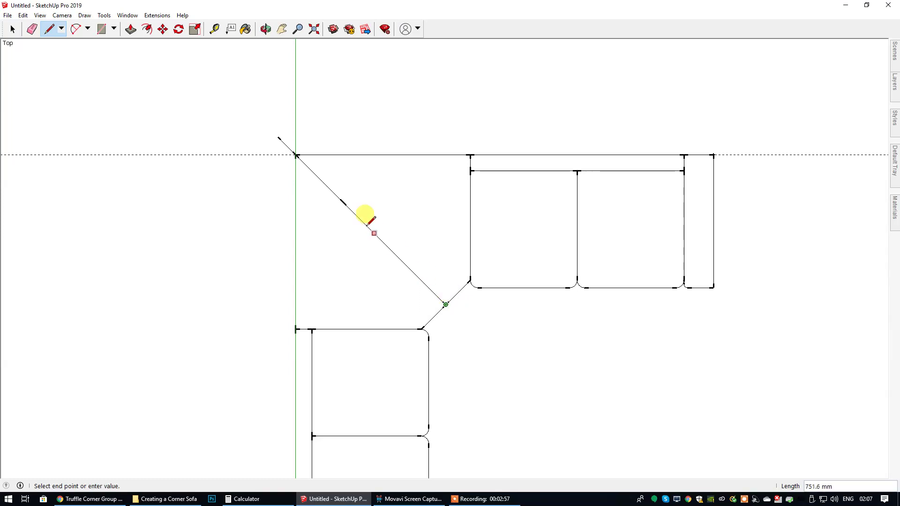
{"action": "left_click", "coordinate": [343, 202]}
Draw the diagonal back edge through the 1080 mm point, parallel to the inner diagonal, to both edges
{"action": "left_click", "coordinate": [344, 202]}
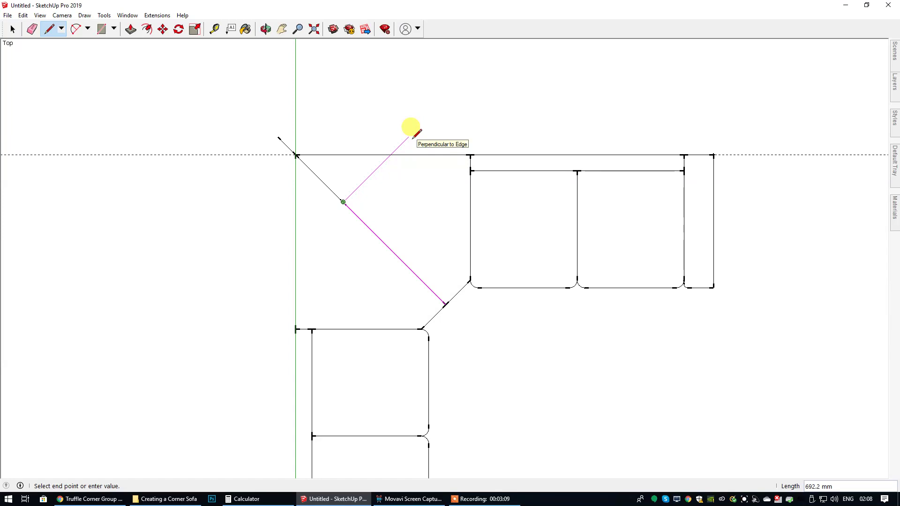
{"action": "left_click", "coordinate": [408, 137]}
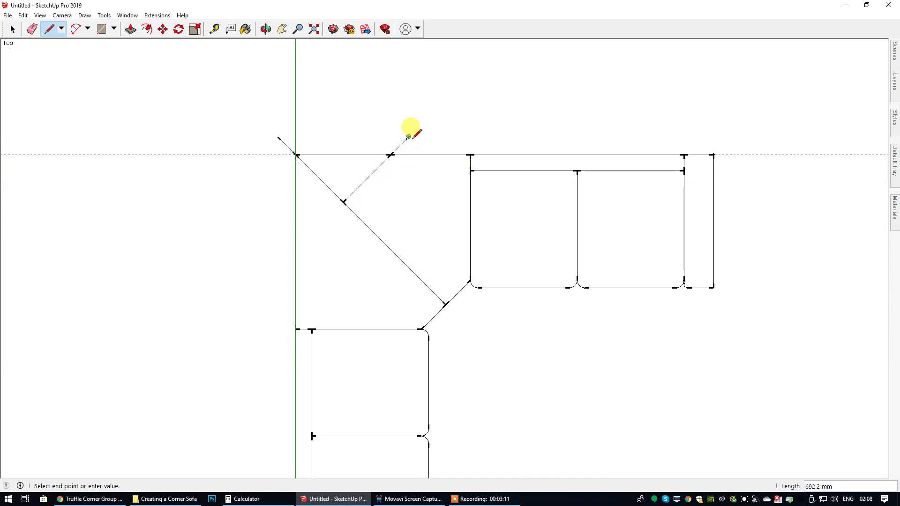
{"action": "key", "text": "Escape"}
{"action": "left_click", "coordinate": [343, 201]}
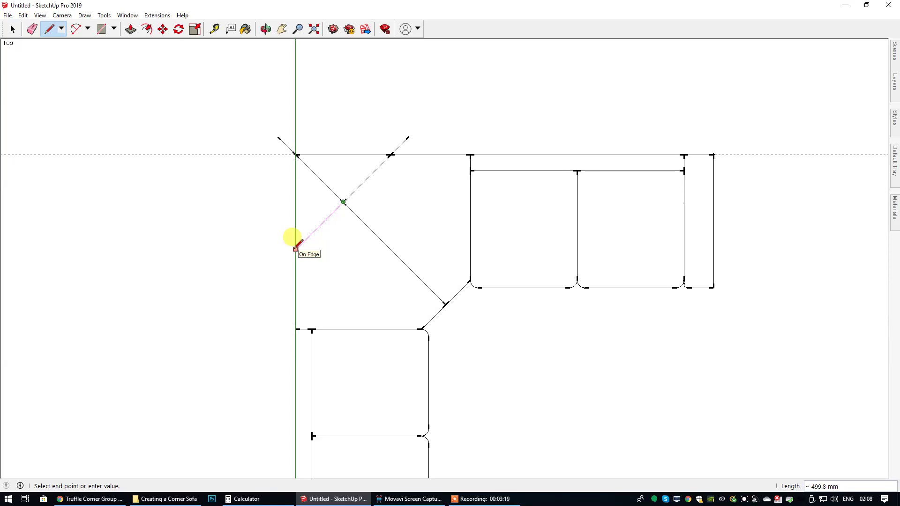
{"action": "left_click", "coordinate": [296, 248]}
{"action": "left_click", "coordinate": [13, 29]}
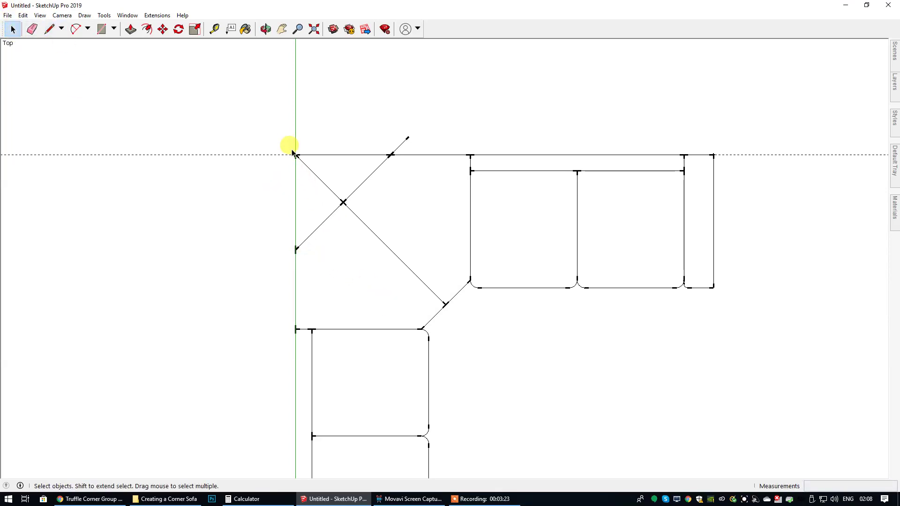
Delete the leftover square-corner edges, overhang and guide segments
{"action": "left_click", "coordinate": [336, 155]}
{"action": "key", "text": "Delete"}
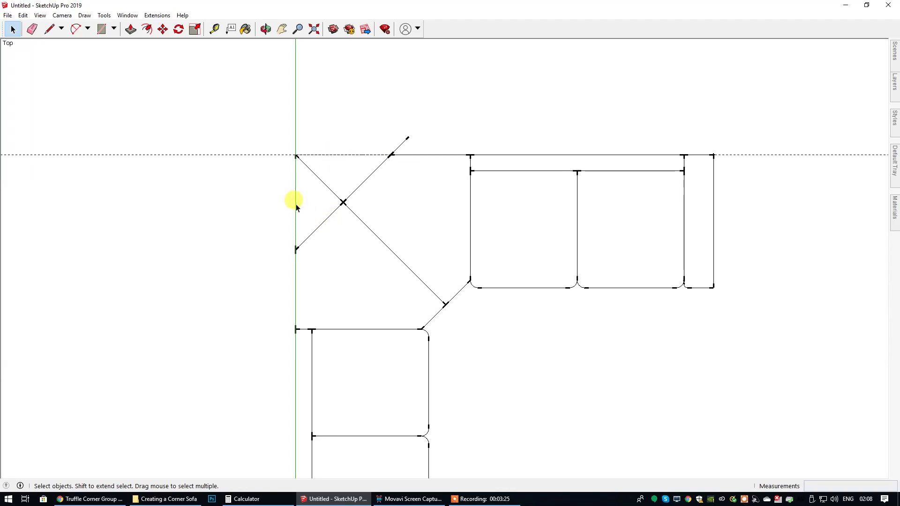
{"action": "left_click", "coordinate": [327, 188]}
{"action": "key", "text": "Delete"}
{"action": "left_click", "coordinate": [399, 145]}
{"action": "key", "text": "Delete"}
{"action": "left_click", "coordinate": [418, 277]}
{"action": "key", "text": "Delete"}
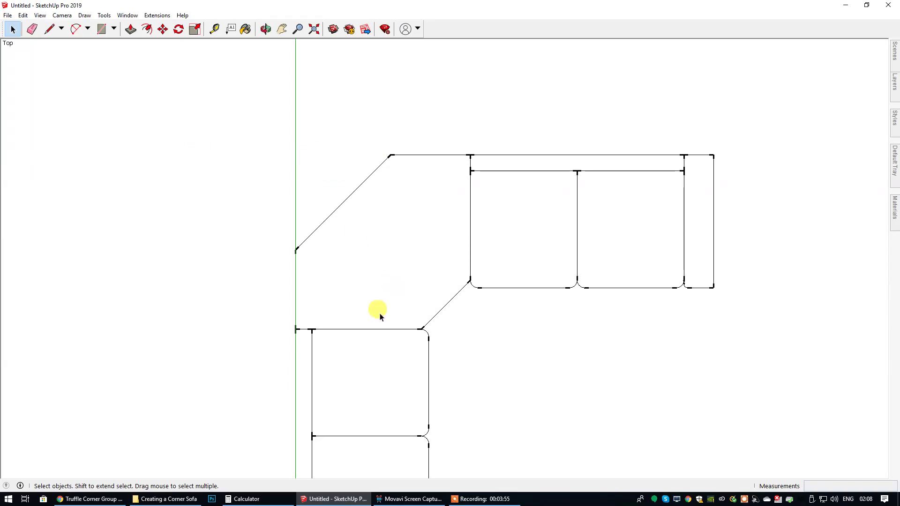
Zoom to fit the whole sofa plan and turn off endpoint marks in the style
{"action": "left_click", "coordinate": [314, 30]}
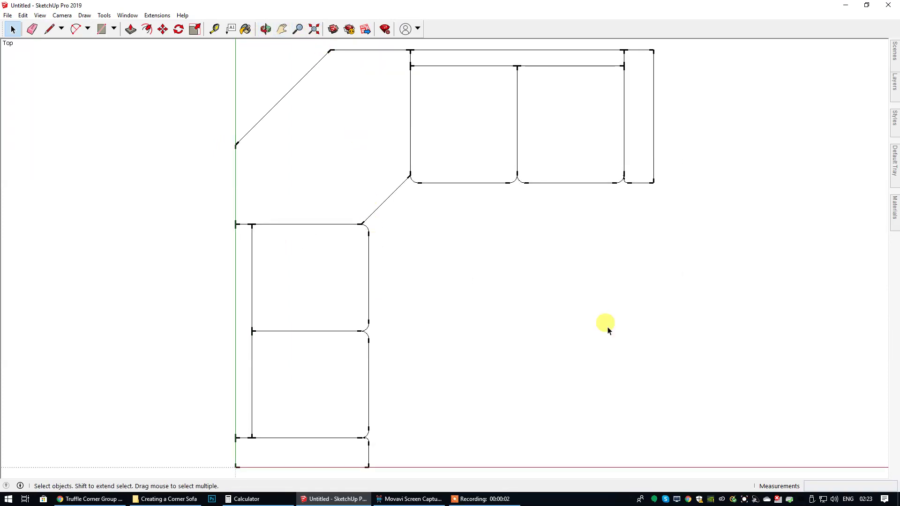
{"action": "mouse_move", "coordinate": [895, 124]}
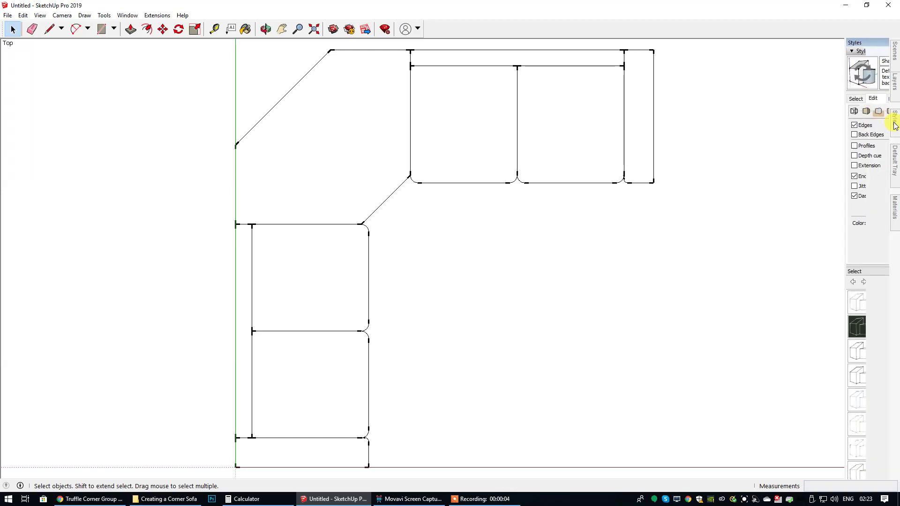
{"action": "left_click", "coordinate": [767, 177]}
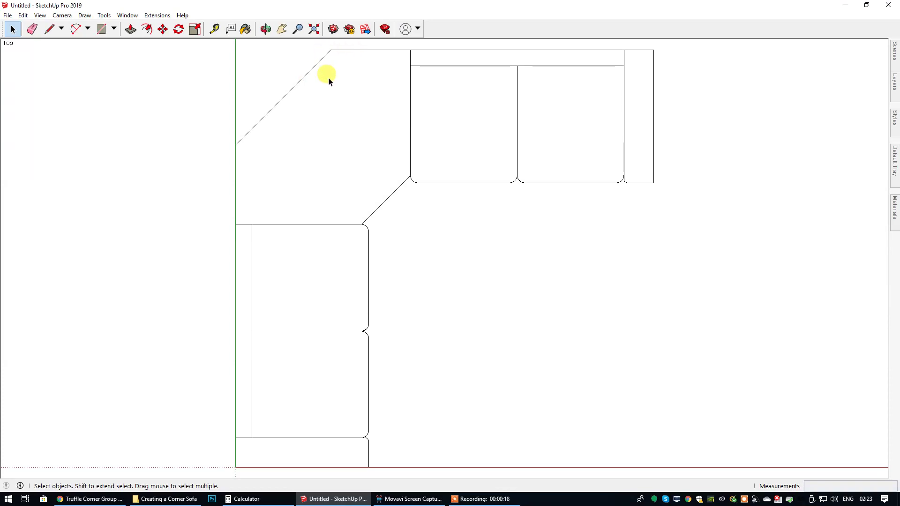
Fillet the lower end of the back diagonal into the left side with a tangent arc
{"action": "left_click", "coordinate": [76, 29]}
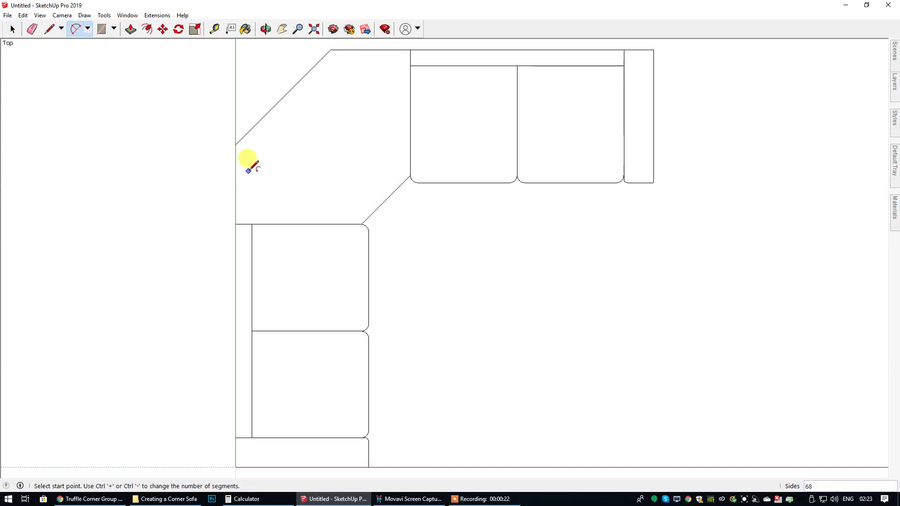
{"action": "left_click", "coordinate": [253, 126]}
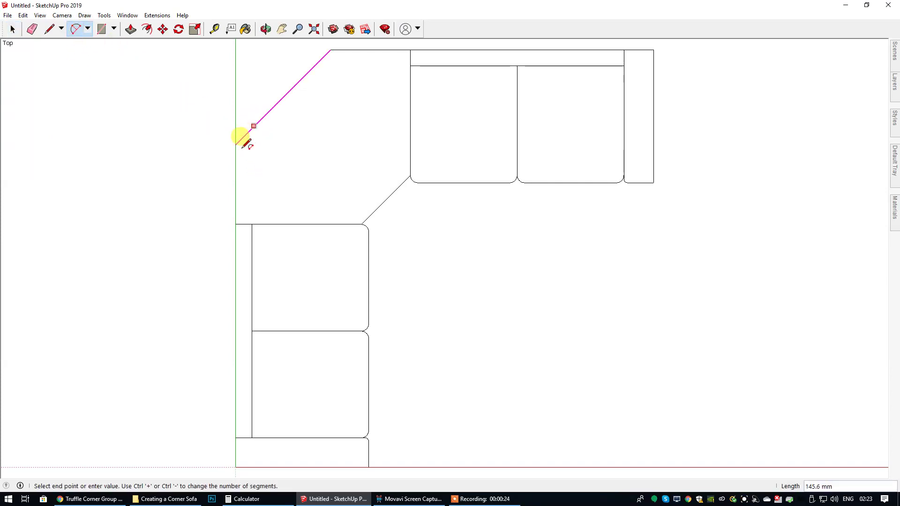
{"action": "left_click", "coordinate": [235, 169]}
{"action": "left_click", "coordinate": [235, 158]}
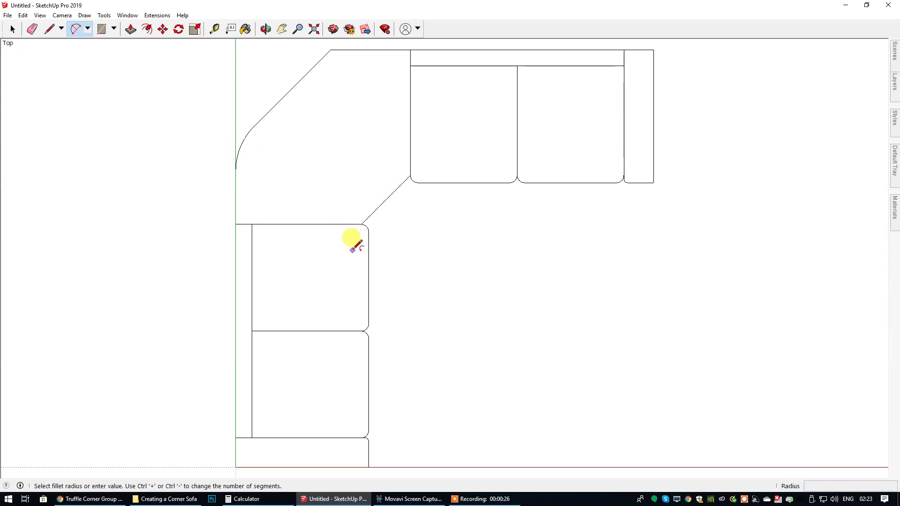
{"action": "left_click", "coordinate": [12, 29]}
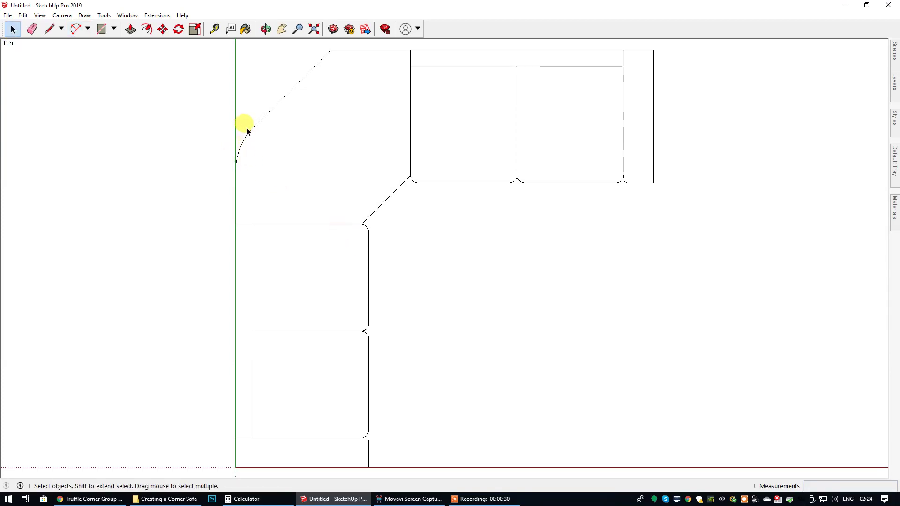
Draw a line from the inner diagonal's midpoint to the outer back diagonal
{"action": "left_click", "coordinate": [48, 29]}
{"action": "left_click", "coordinate": [386, 199]}
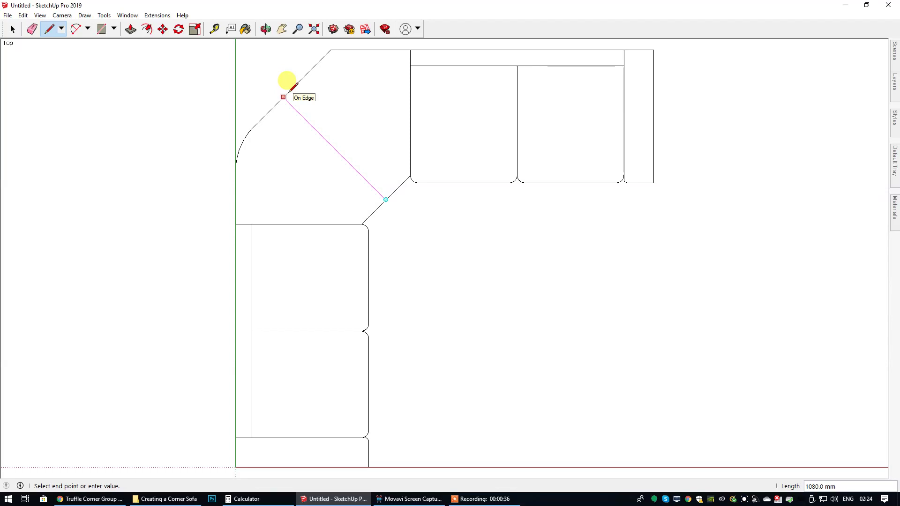
{"action": "left_click", "coordinate": [284, 96]}
{"action": "left_click", "coordinate": [12, 29]}
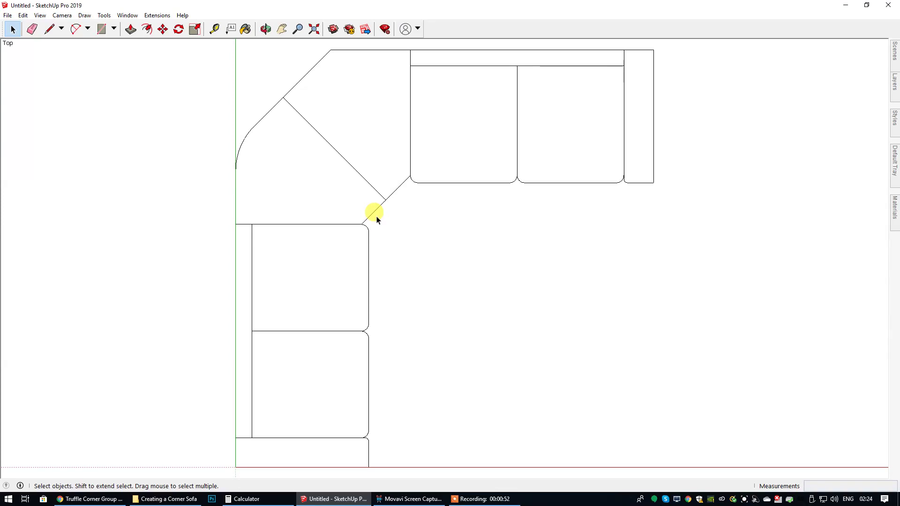
Delete the triangular filler face and its leftover top and short diagonal edges
{"action": "left_click", "coordinate": [362, 115]}
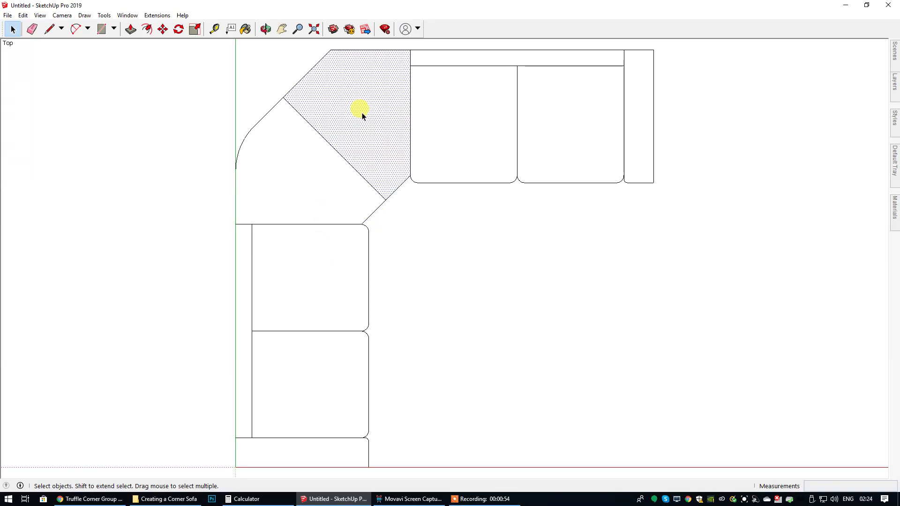
{"action": "key", "text": "Delete"}
{"action": "left_click", "coordinate": [369, 51]}
{"action": "key", "text": "Delete"}
{"action": "key", "text": "Delete"}
{"action": "left_click", "coordinate": [406, 180]}
{"action": "key", "text": "Delete"}
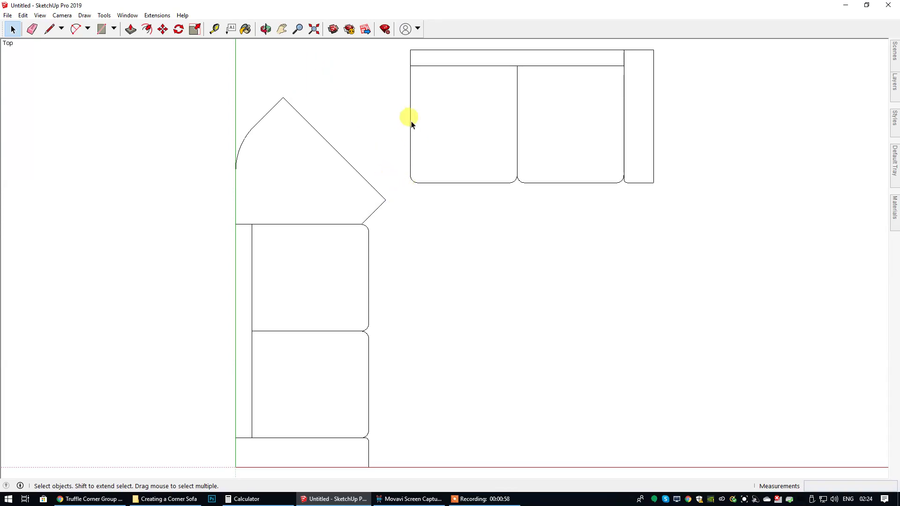
{"action": "left_click", "coordinate": [404, 94]}
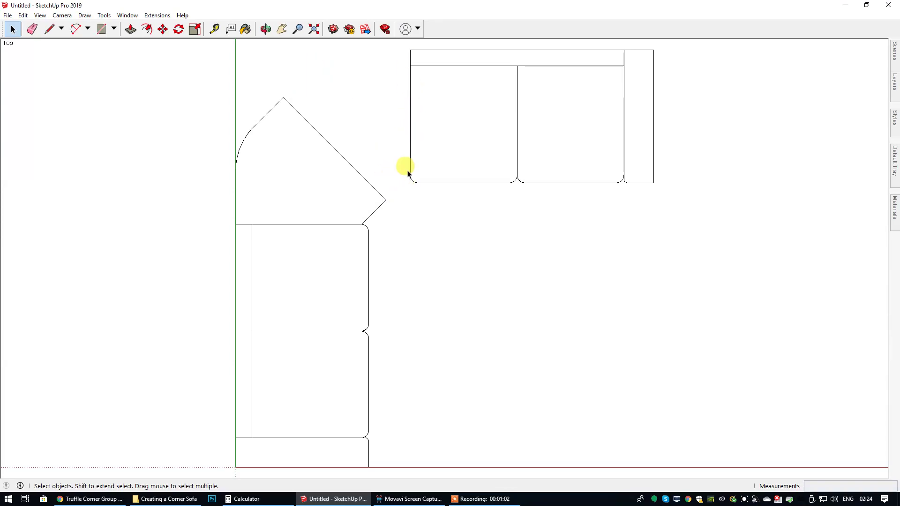
{"action": "left_click", "coordinate": [303, 168]}
{"action": "right_click", "coordinate": [304, 168]}
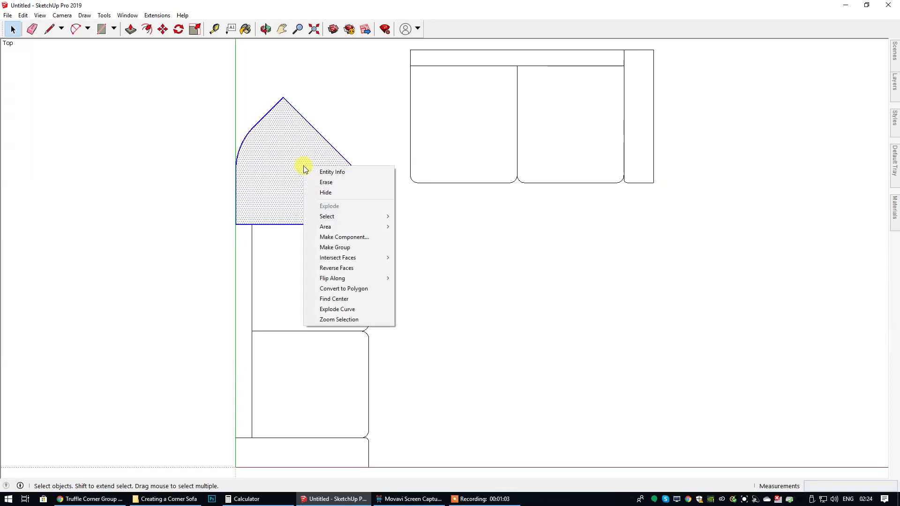
Group the curved corner piece and place a copy below the top sofa section
{"action": "left_click", "coordinate": [345, 247]}
{"action": "key", "text": "m"}
{"action": "left_click", "coordinate": [332, 201]}
{"action": "key", "text": "ctrl"}
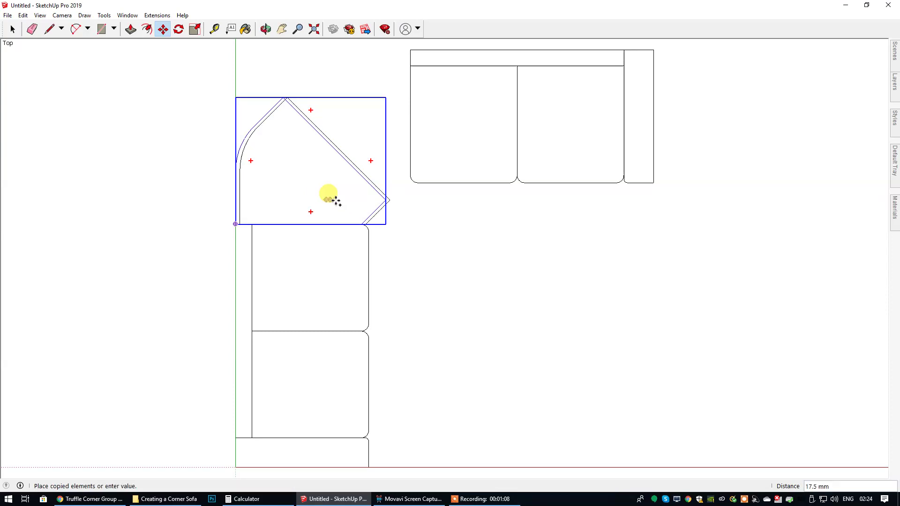
{"action": "left_click", "coordinate": [521, 200]}
{"action": "left_click", "coordinate": [495, 219]}
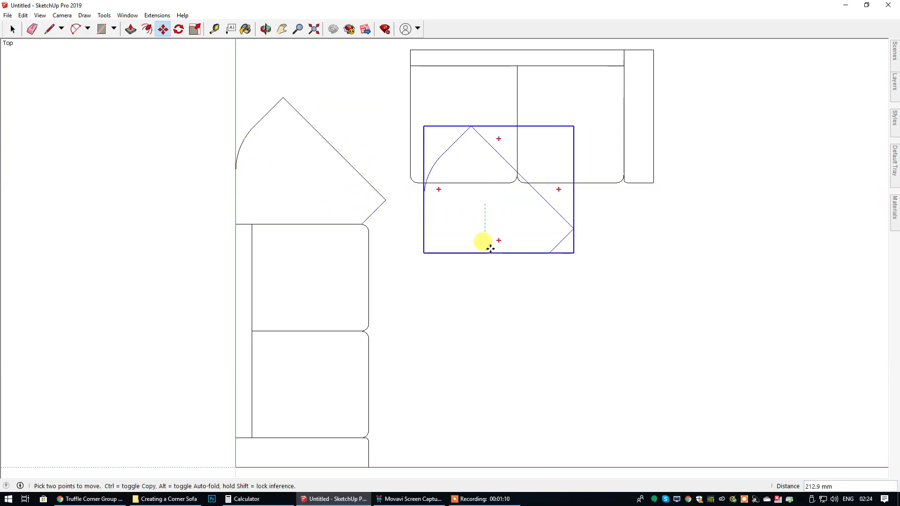
{"action": "left_click", "coordinate": [478, 317]}
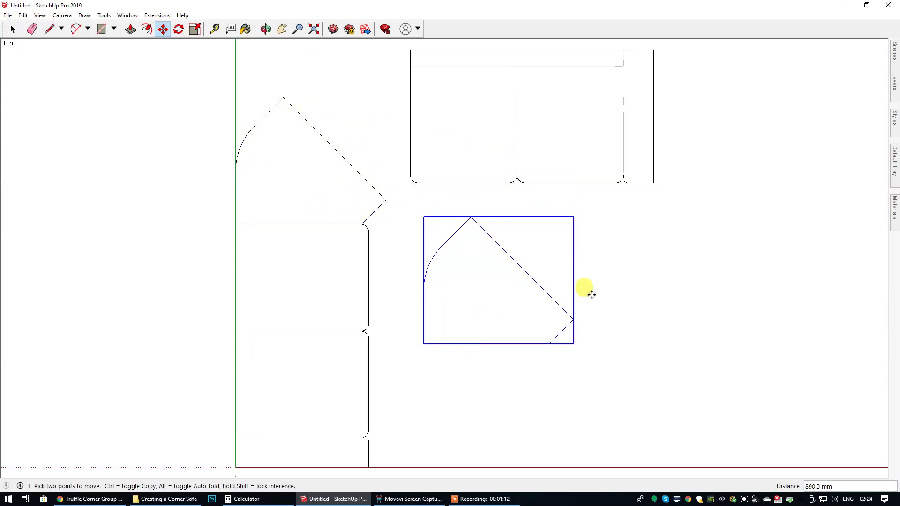
Rotate the copy -45°, flip it along its green axis, then rotate it -90°
{"action": "left_click", "coordinate": [557, 280]}
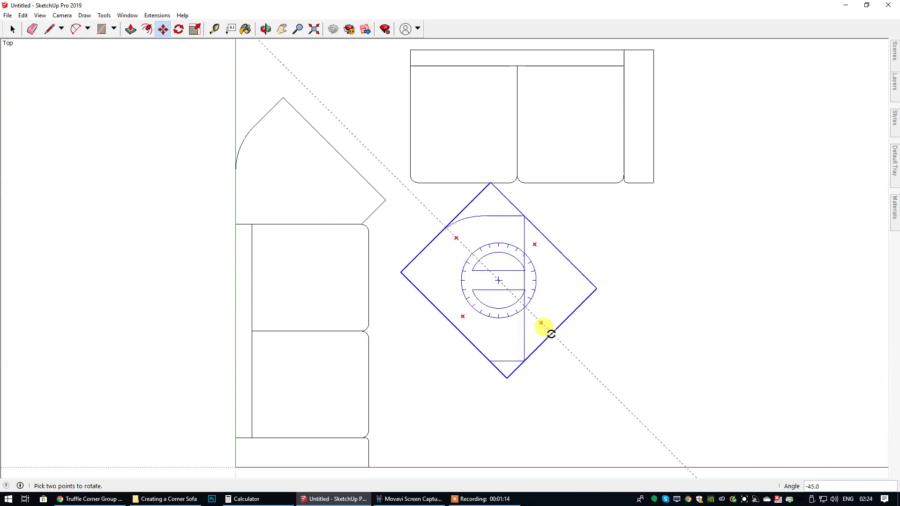
{"action": "left_click", "coordinate": [550, 329]}
{"action": "left_click", "coordinate": [12, 29]}
{"action": "right_click", "coordinate": [468, 280]}
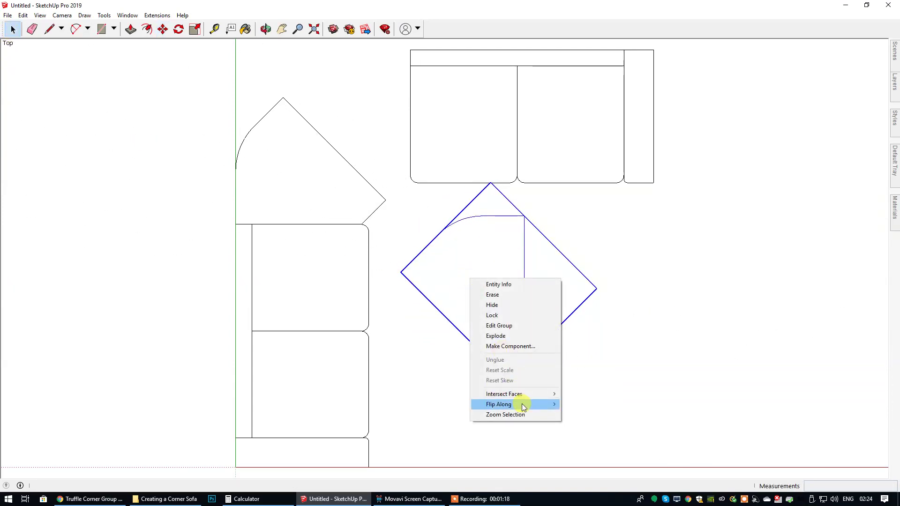
{"action": "mouse_move", "coordinate": [522, 404]}
{"action": "left_click", "coordinate": [589, 415]}
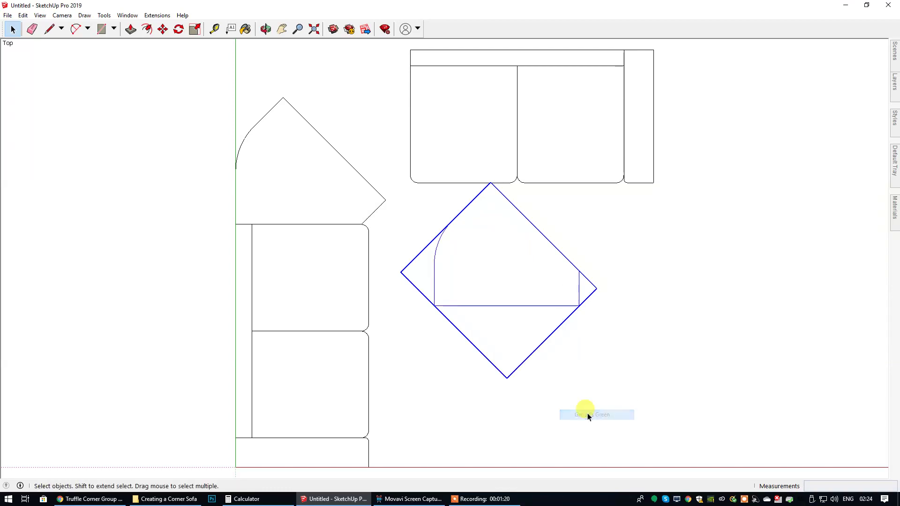
{"action": "left_click", "coordinate": [163, 29]}
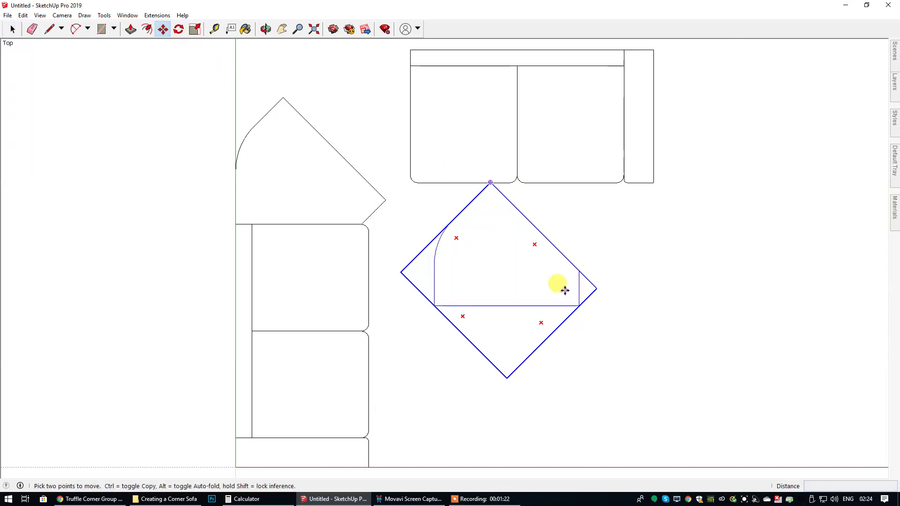
{"action": "mouse_move", "coordinate": [543, 322]}
{"action": "left_click", "coordinate": [543, 322]}
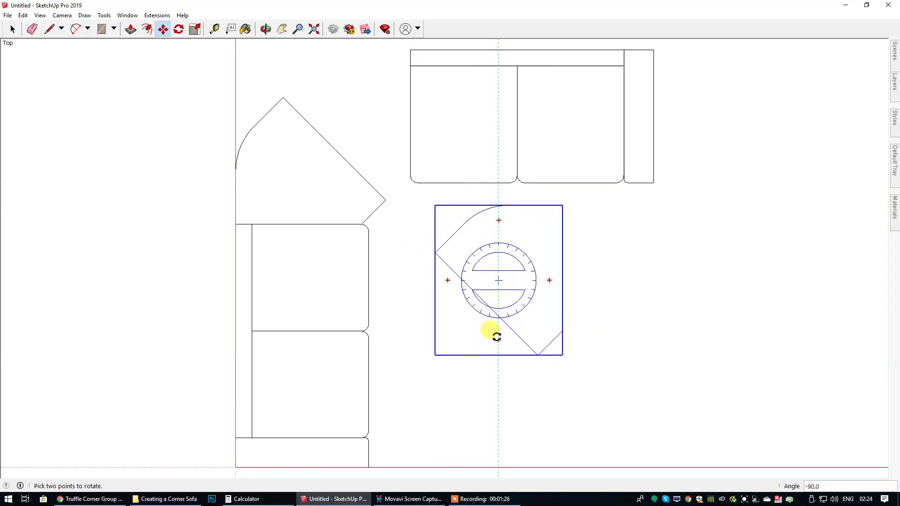
{"action": "left_click", "coordinate": [497, 337]}
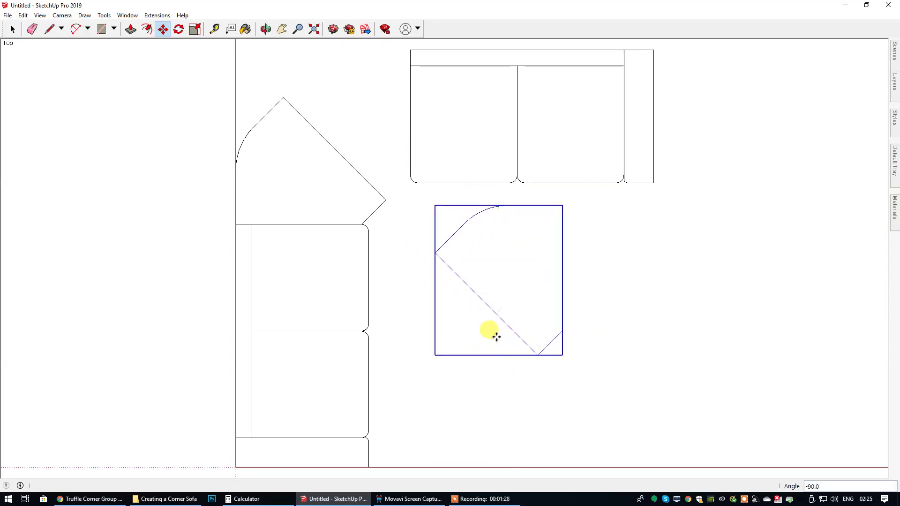
Snap the copy by its left endpoint into the corner gap and explode it
{"action": "left_click", "coordinate": [435, 254]}
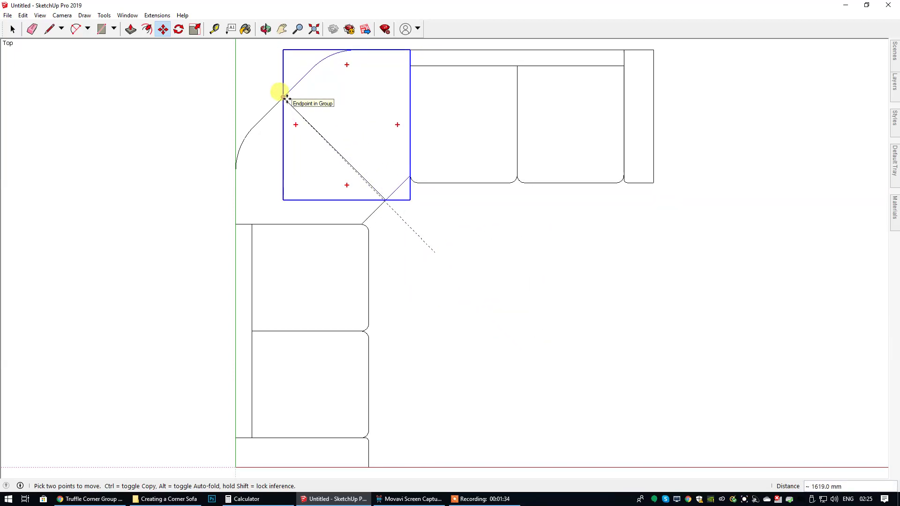
{"action": "left_click", "coordinate": [284, 97]}
{"action": "left_click", "coordinate": [12, 29]}
{"action": "right_click", "coordinate": [349, 112]}
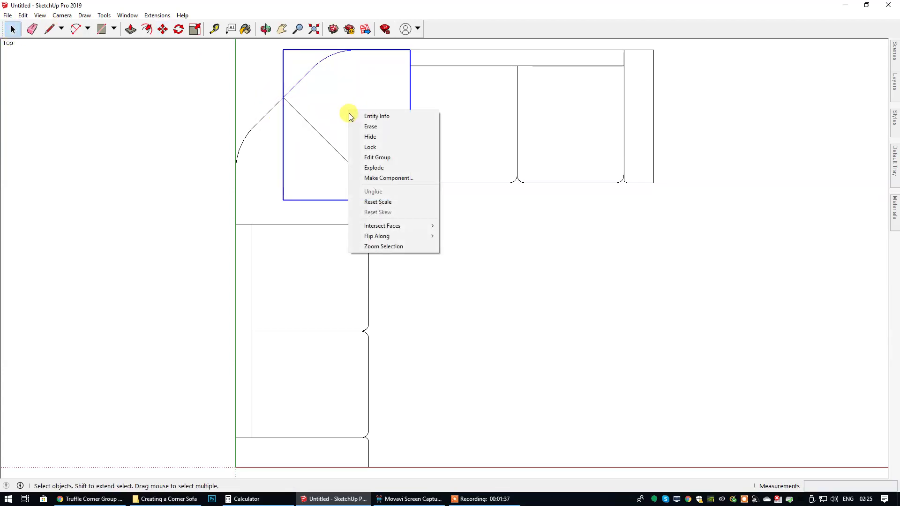
{"action": "left_click", "coordinate": [375, 168]}
{"action": "right_click", "coordinate": [351, 171]}
Explode the original corner group and delete the diagonal seam between the two pieces
{"action": "left_click", "coordinate": [353, 230]}
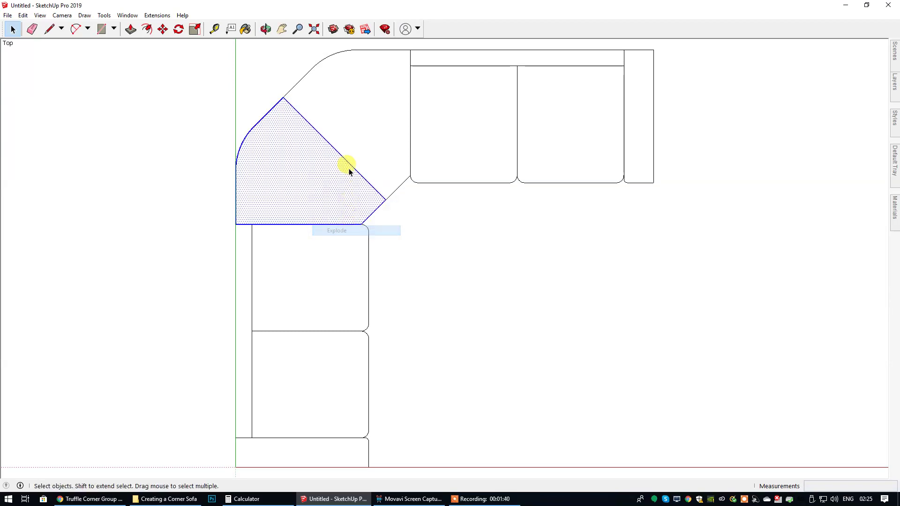
{"action": "left_click", "coordinate": [345, 160]}
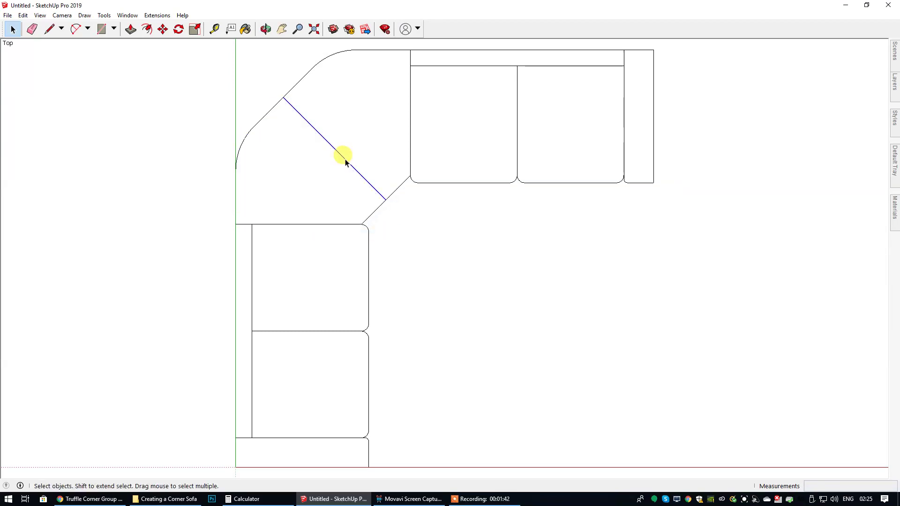
{"action": "key", "text": "Delete"}
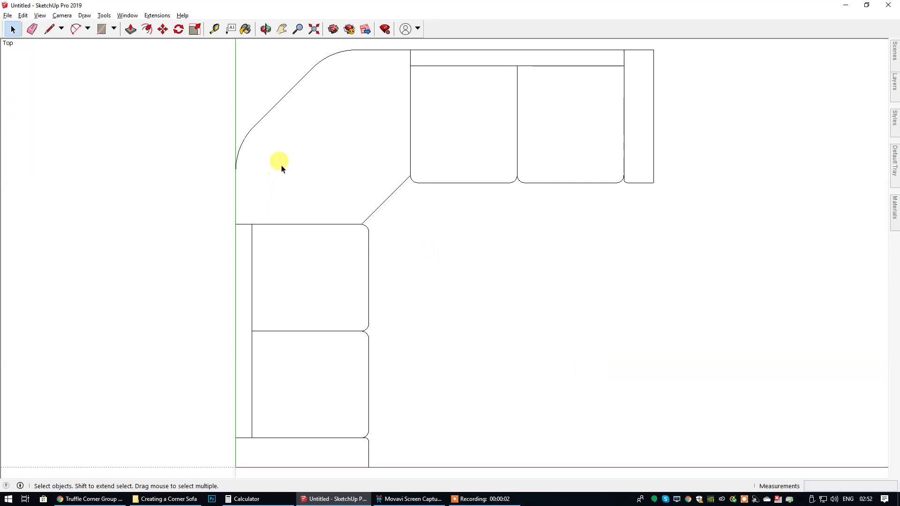
Make the merged corner face a 'Corner Section' component, replacing the existing definition
{"action": "double_click", "coordinate": [310, 160]}
{"action": "right_click", "coordinate": [311, 159]}
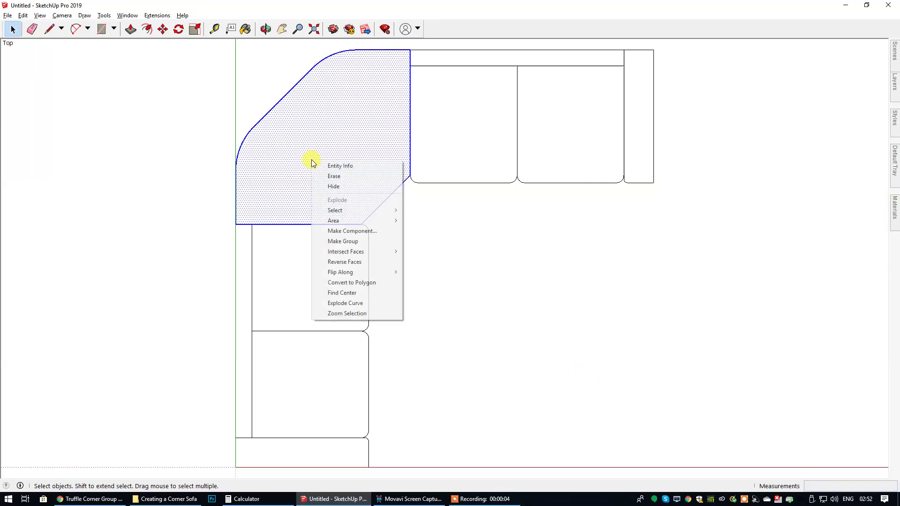
{"action": "left_click", "coordinate": [346, 231]}
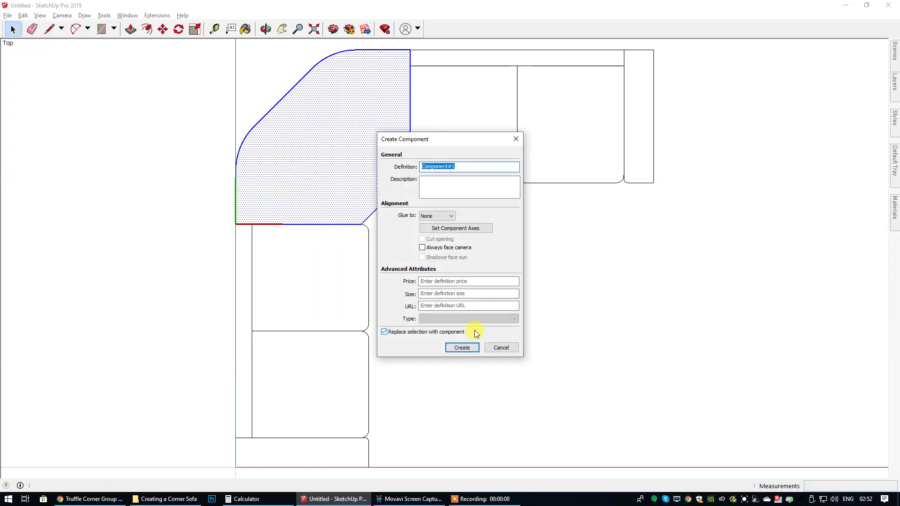
{"action": "type", "text": "Corner"}
{"action": "left_click", "coordinate": [462, 348]}
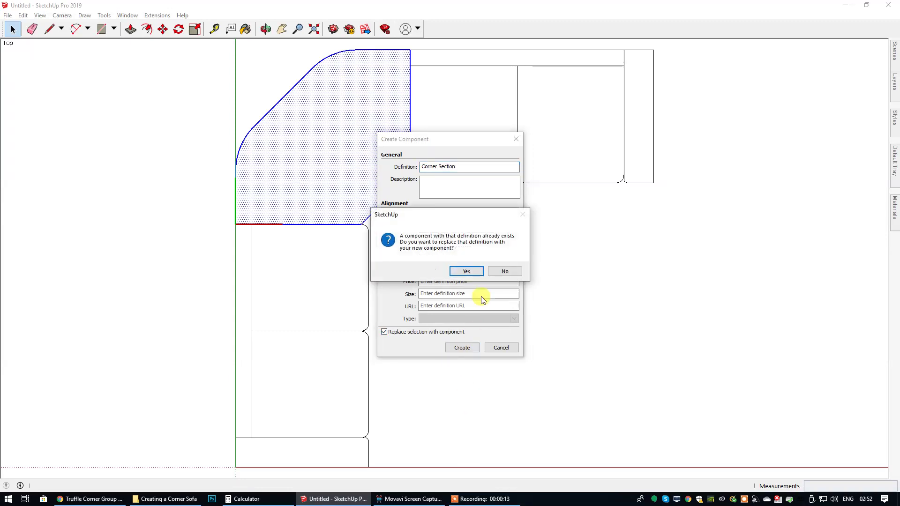
{"action": "left_click", "coordinate": [466, 272]}
{"action": "double_click", "coordinate": [356, 193]}
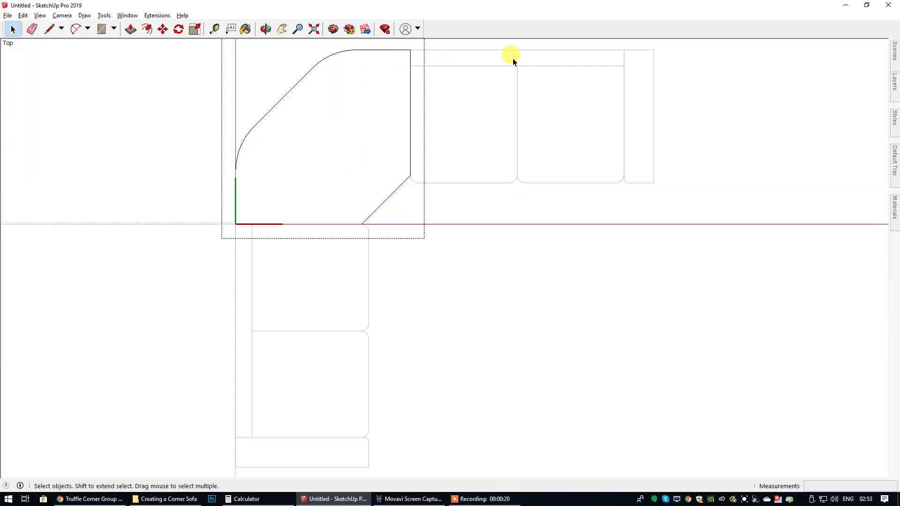
Inside the corner component, offset the face outline inward by 120 for the back rail
{"action": "left_click", "coordinate": [498, 268]}
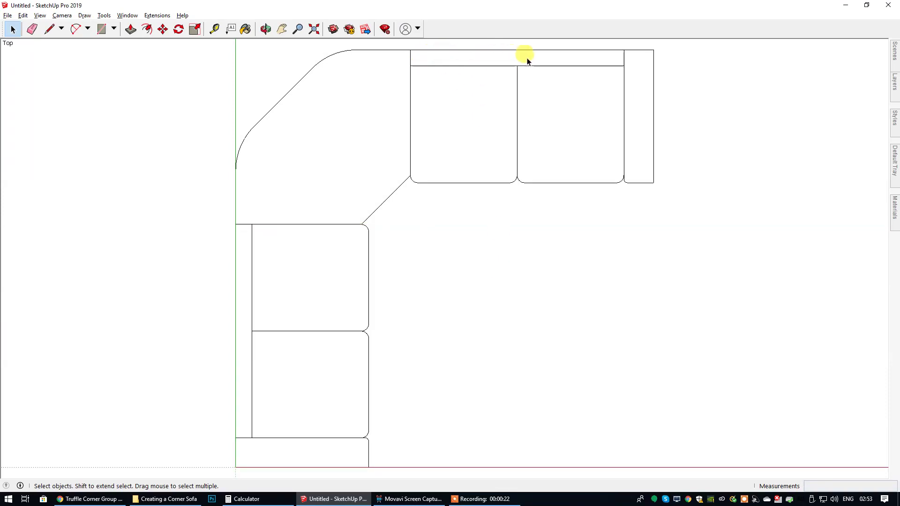
{"action": "left_click", "coordinate": [305, 149]}
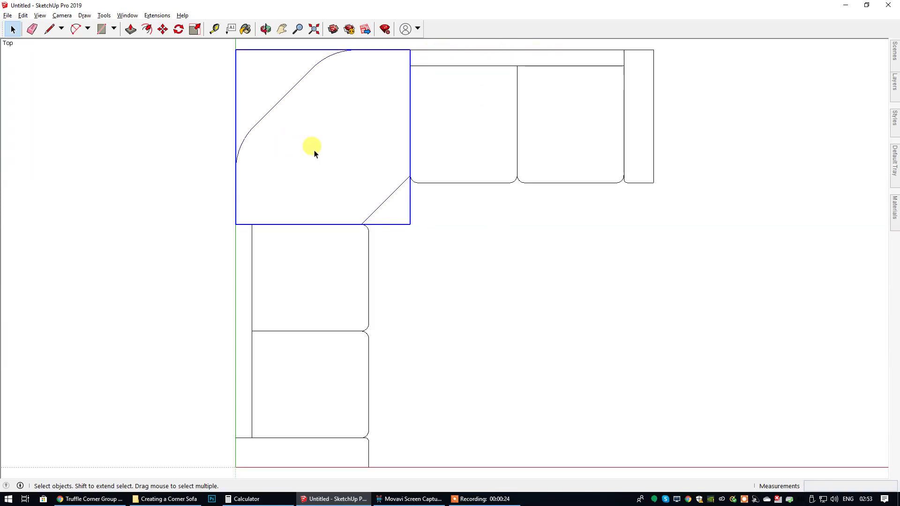
{"action": "double_click", "coordinate": [360, 182]}
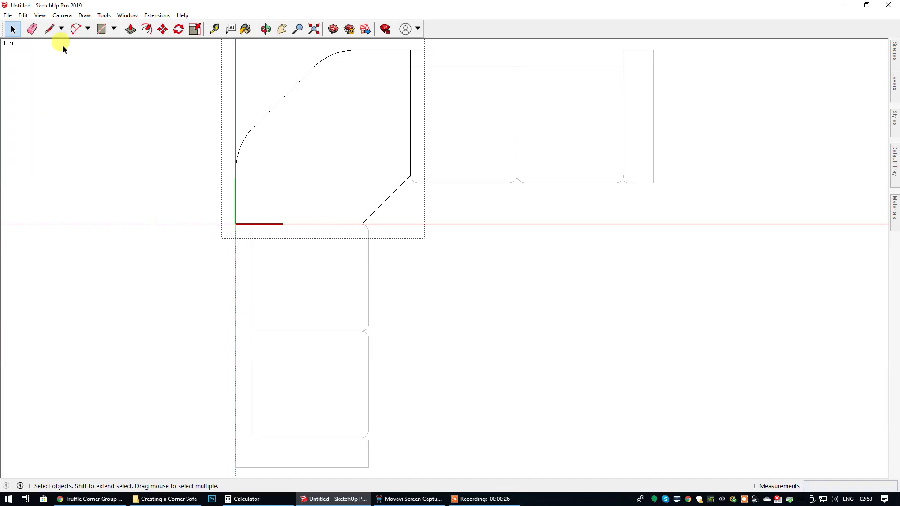
{"action": "left_click", "coordinate": [329, 149]}
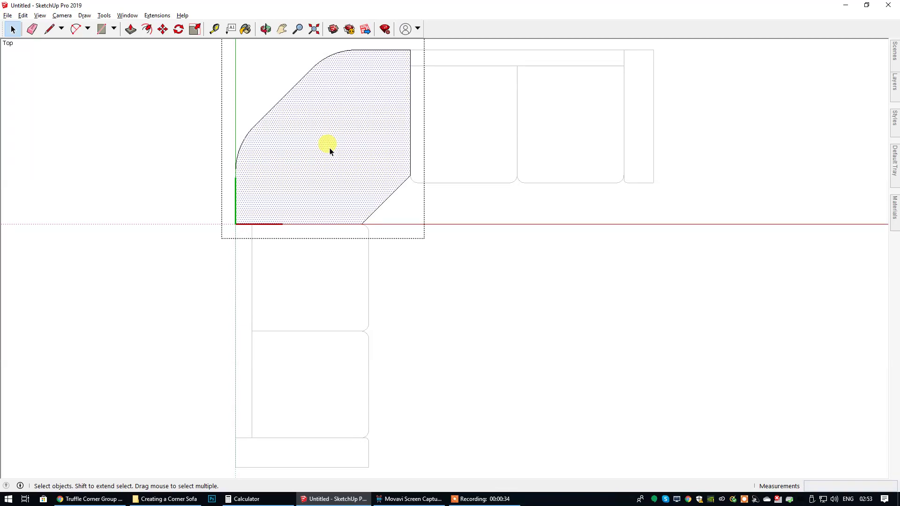
{"action": "left_click", "coordinate": [147, 30]}
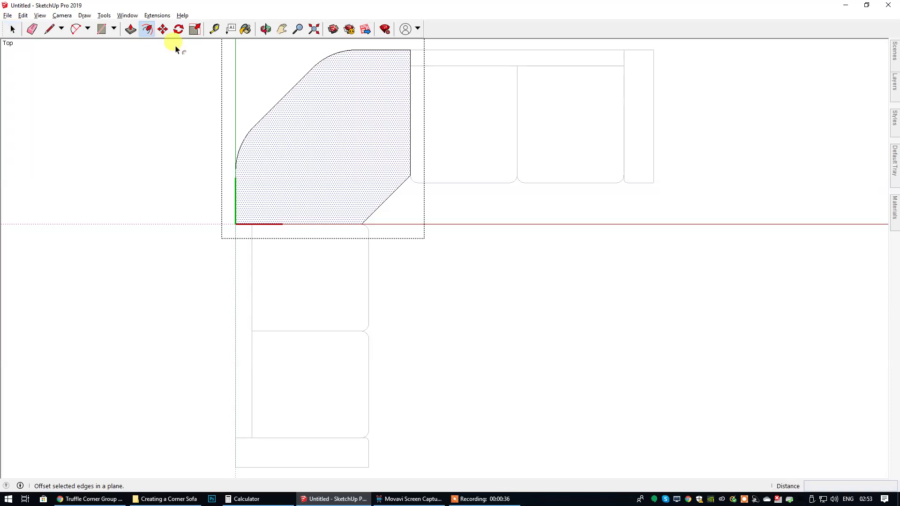
{"action": "left_click", "coordinate": [288, 96]}
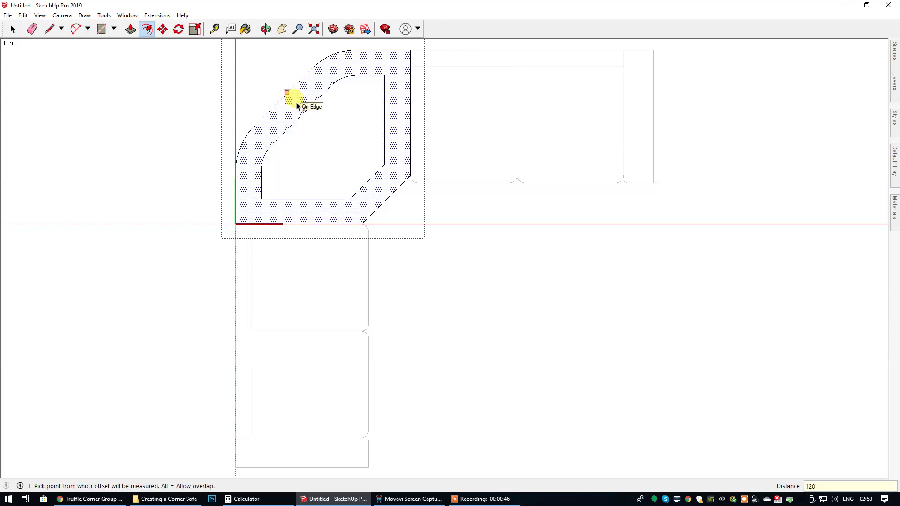
{"action": "key", "text": "Return"}
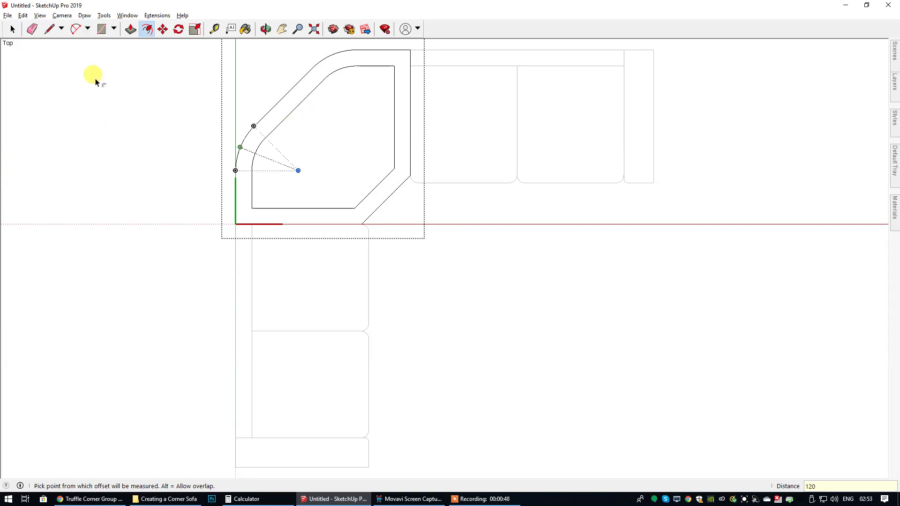
Close the rail's top-right and lower-left ends with short 120 mm lines
{"action": "left_click", "coordinate": [49, 29]}
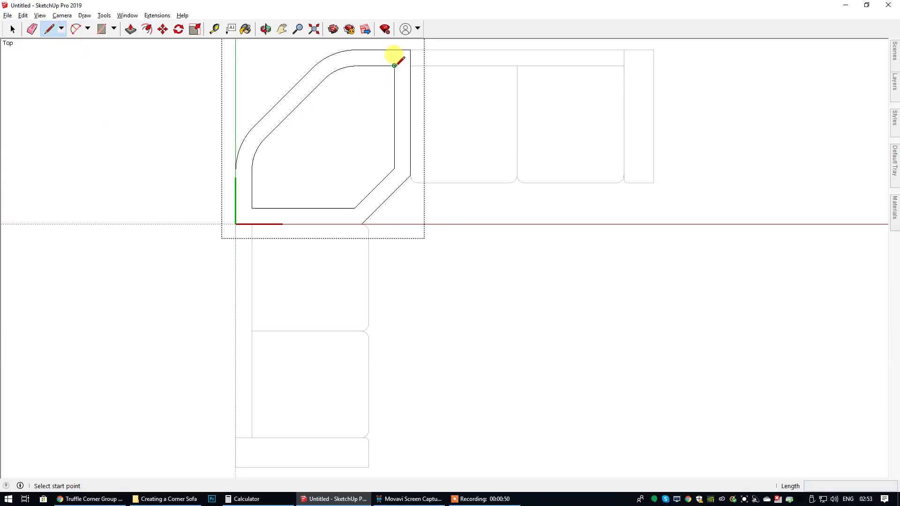
{"action": "left_click", "coordinate": [394, 65]}
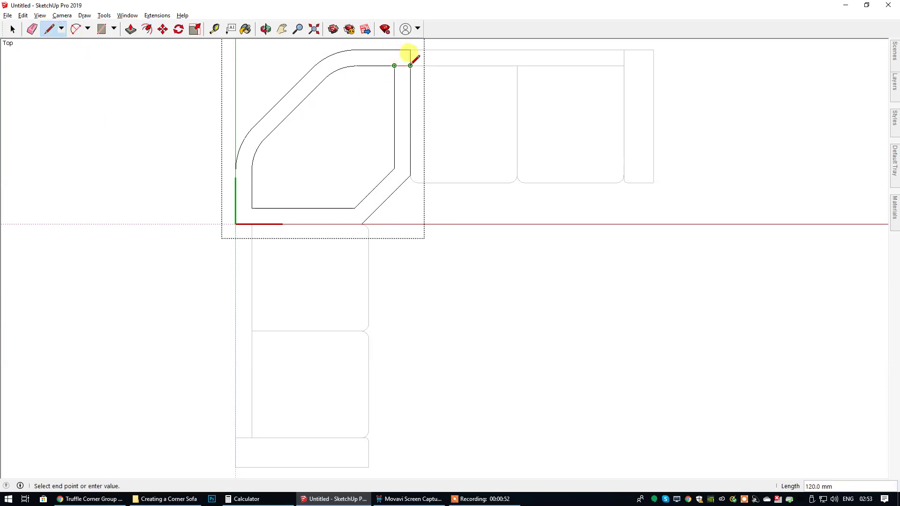
{"action": "left_click", "coordinate": [410, 65]}
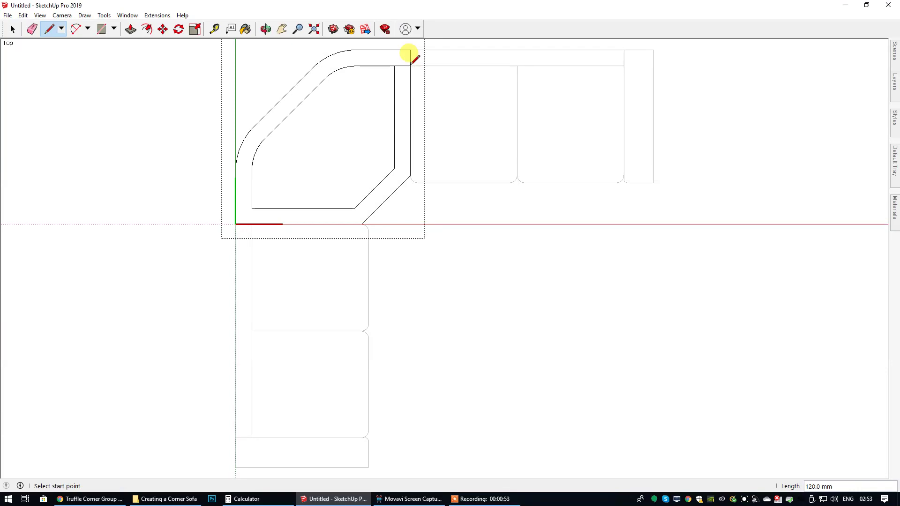
{"action": "left_click", "coordinate": [252, 208]}
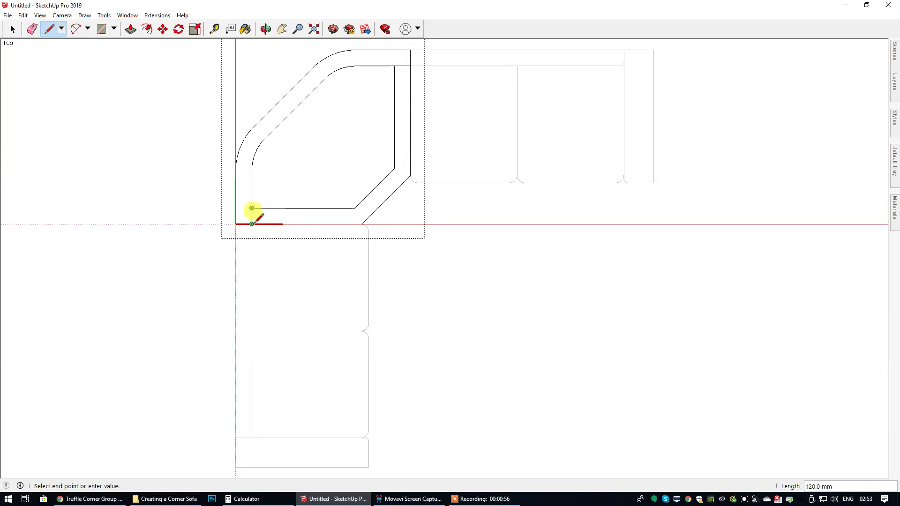
{"action": "left_click", "coordinate": [252, 224]}
{"action": "key", "text": "space"}
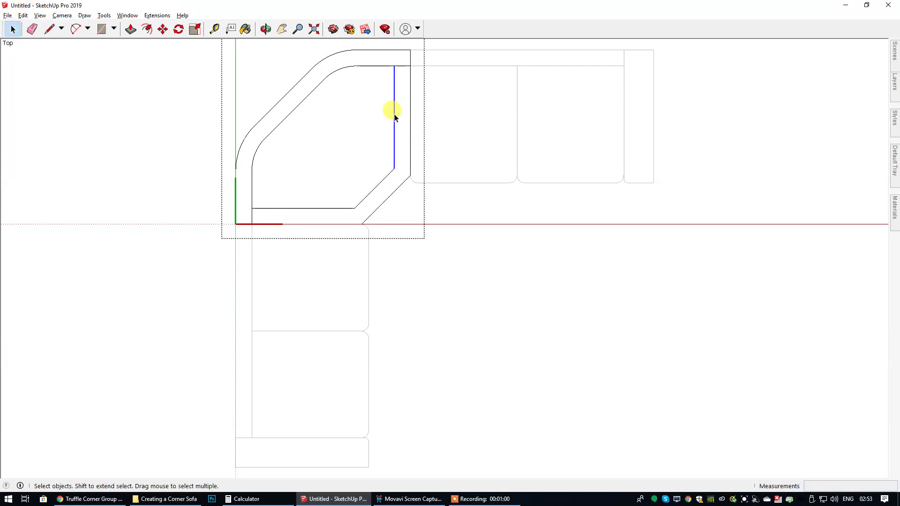
Erase the short diagonal and inner bottom seat edges, then exit the component
{"action": "left_click", "coordinate": [377, 187]}
{"action": "key", "text": "Delete"}
{"action": "left_click", "coordinate": [295, 208]}
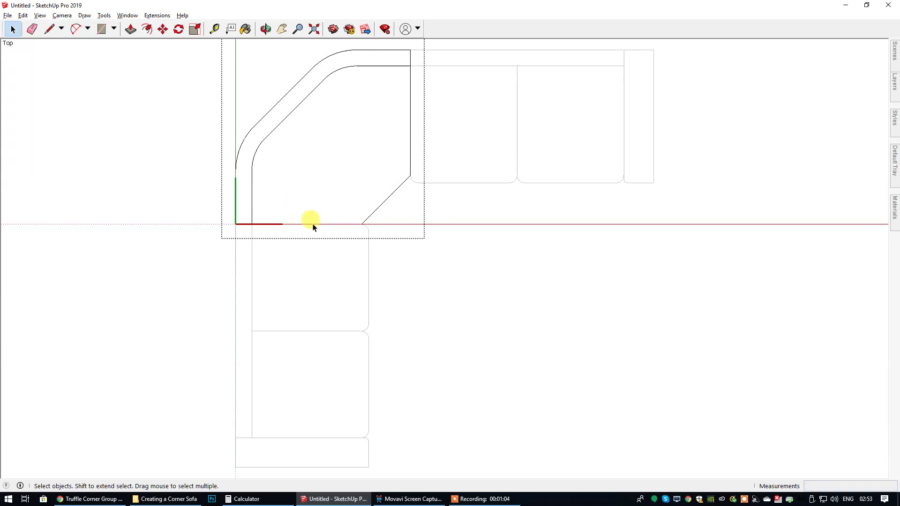
{"action": "left_click", "coordinate": [436, 304]}
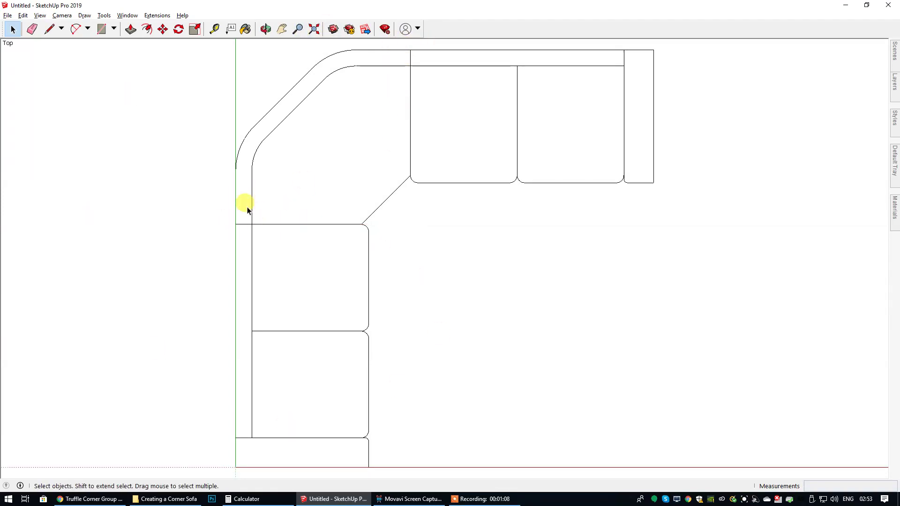
Edit the Corner Section and then the right sofa section to clear their back-rail seams
{"action": "left_click", "coordinate": [365, 132]}
{"action": "double_click", "coordinate": [408, 56]}
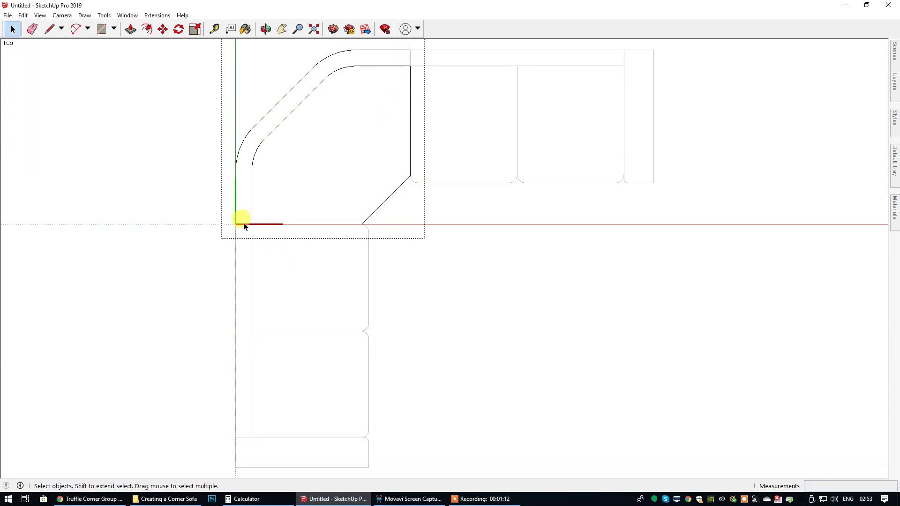
{"action": "left_click", "coordinate": [443, 307]}
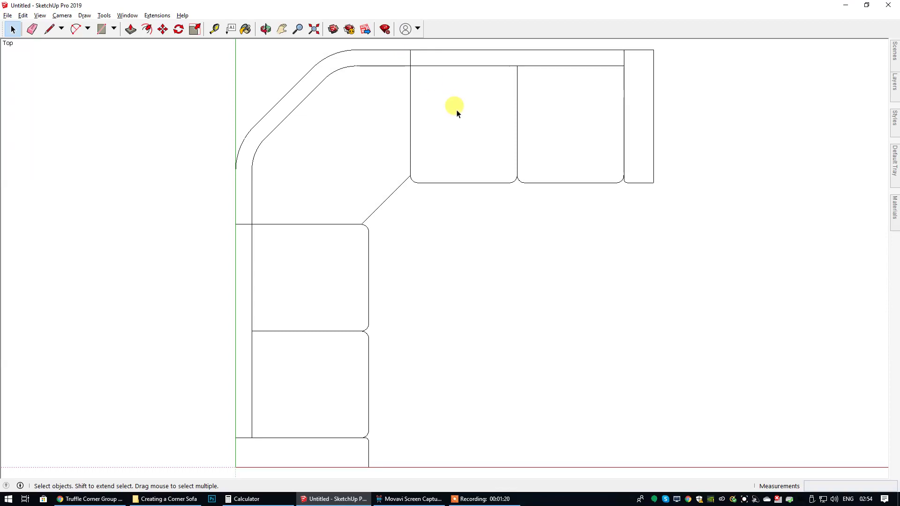
{"action": "double_click", "coordinate": [490, 147]}
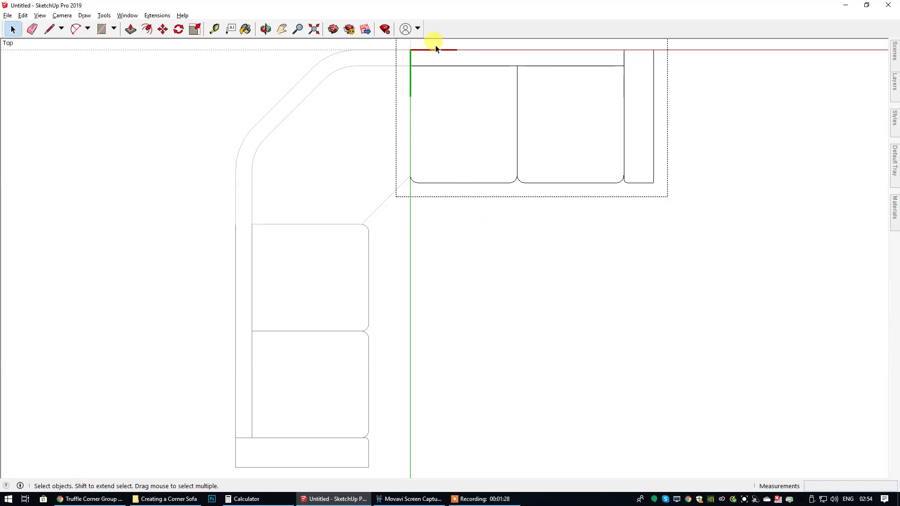
{"action": "left_click", "coordinate": [479, 267]}
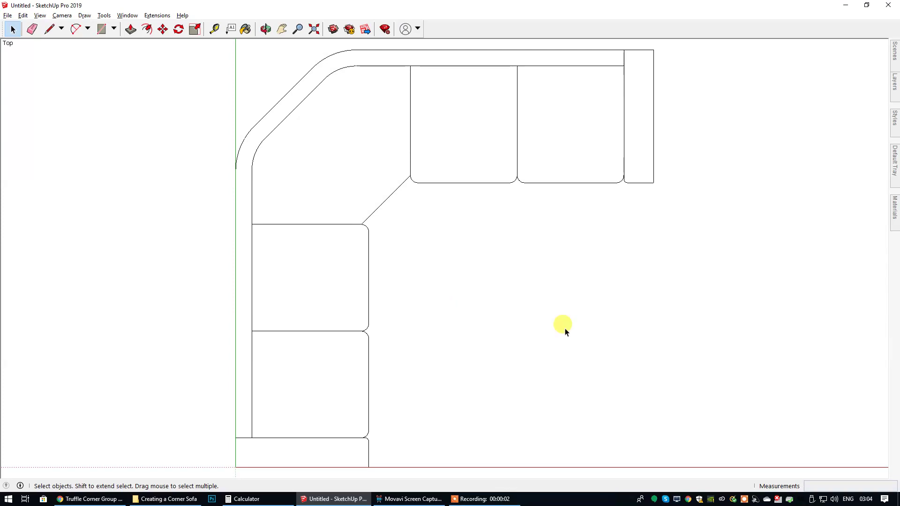
Select all three sofa sections and make a 'Corner Sofa' component, replacing the old definition
{"action": "left_click", "coordinate": [324, 180]}
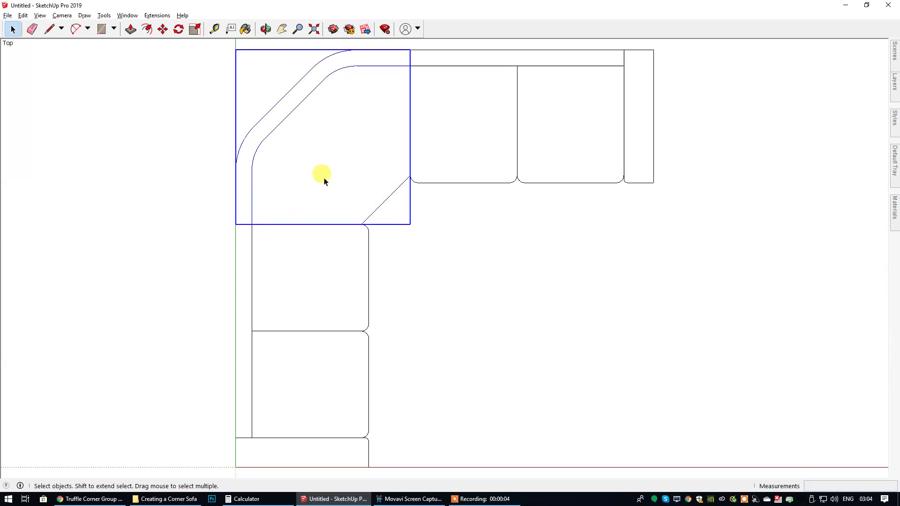
{"action": "left_click", "coordinate": [324, 277], "text": "ctrl"}
{"action": "left_click", "coordinate": [454, 145], "text": "ctrl"}
{"action": "right_click", "coordinate": [455, 142]}
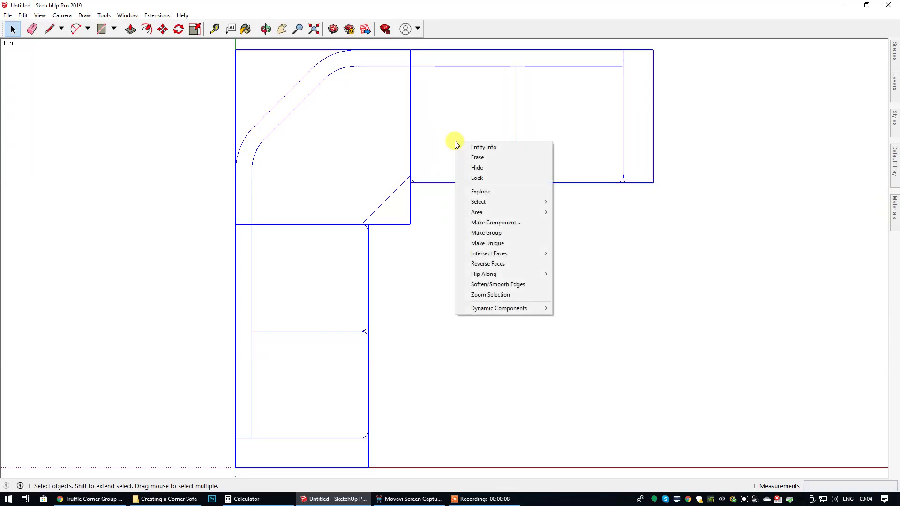
{"action": "left_click", "coordinate": [500, 225]}
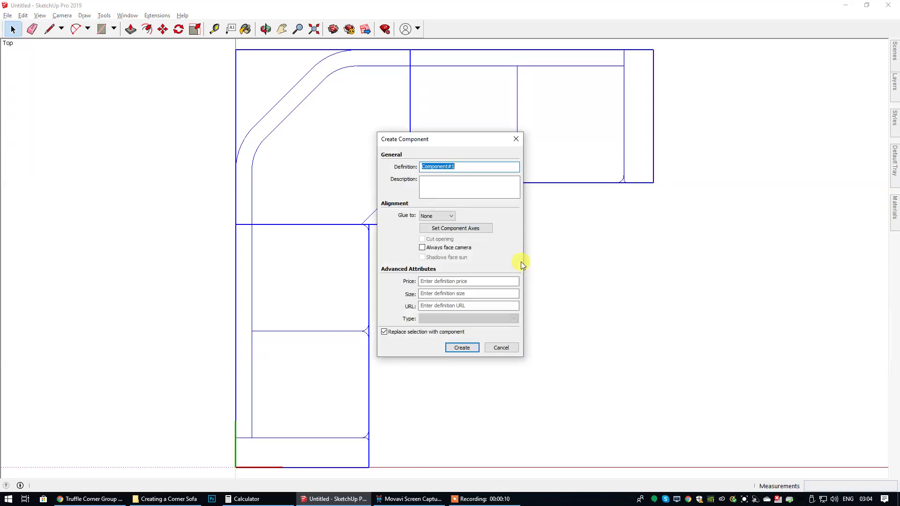
{"action": "type", "text": "Corner Sofa"}
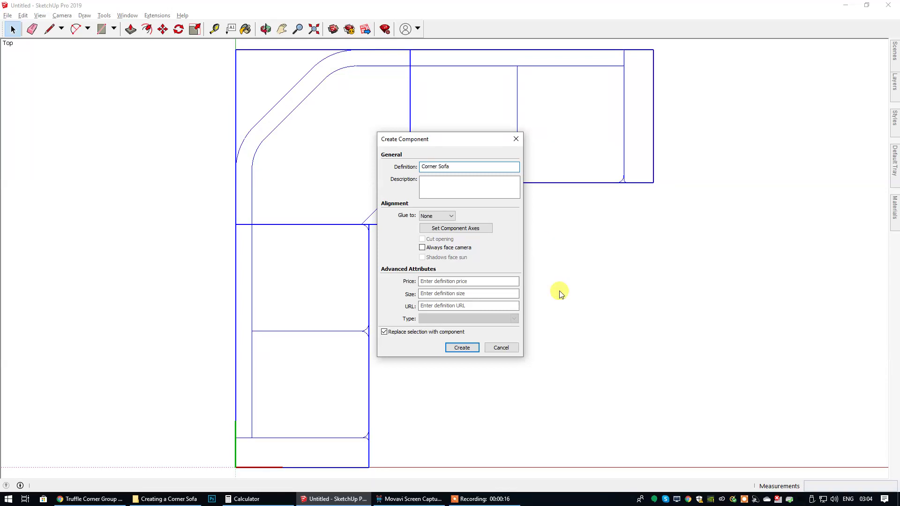
{"action": "left_click", "coordinate": [469, 349]}
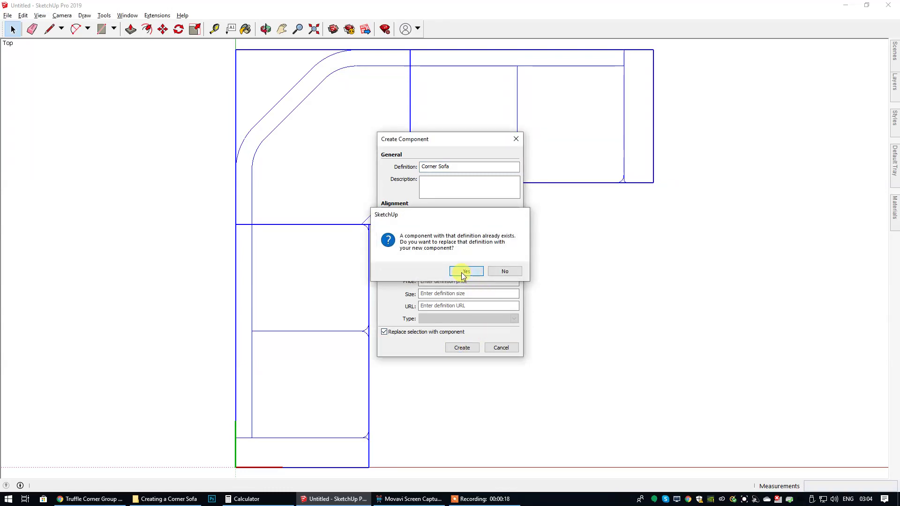
{"action": "left_click", "coordinate": [461, 272]}
{"action": "left_click", "coordinate": [695, 257]}
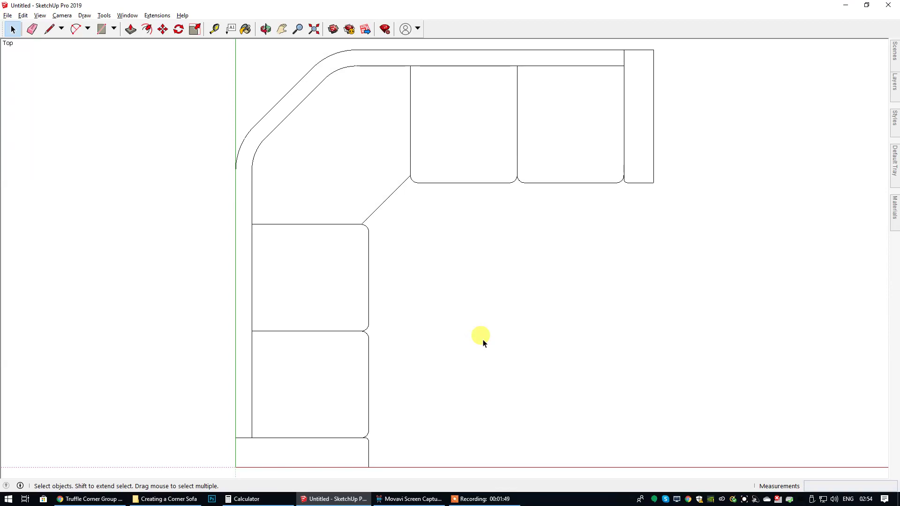
{"action": "left_click", "coordinate": [214, 29]}
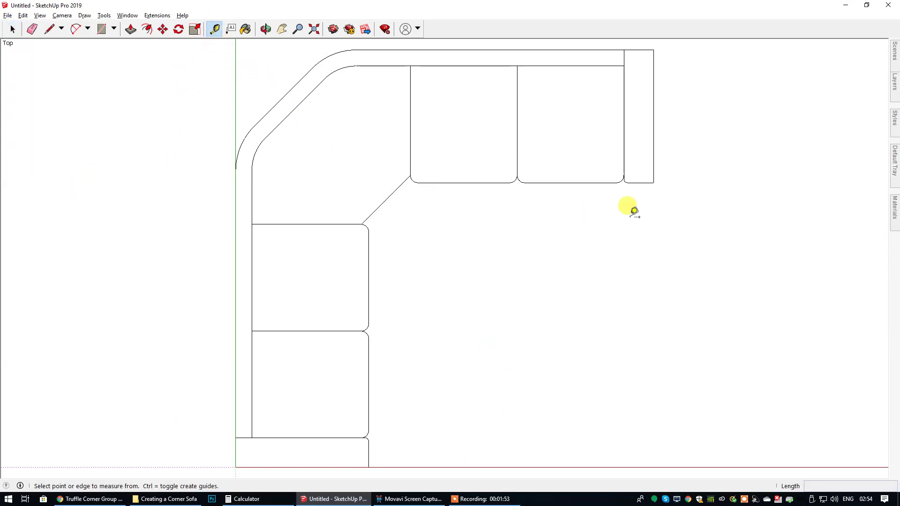
{"action": "left_click", "coordinate": [656, 167]}
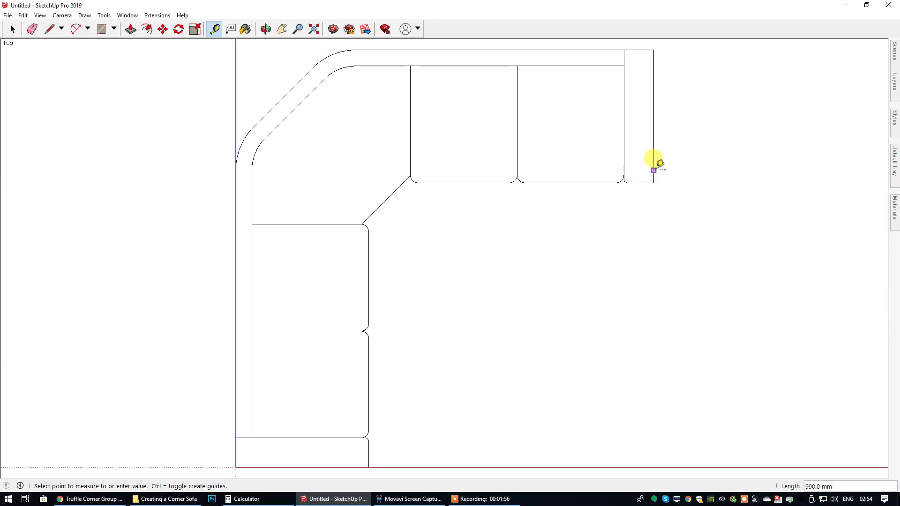
{"action": "left_click", "coordinate": [236, 168]}
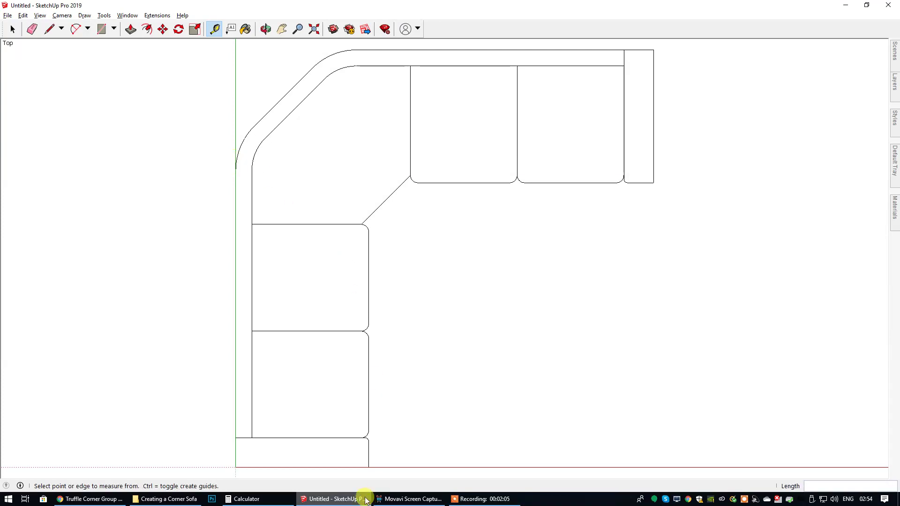
{"action": "left_click", "coordinate": [360, 467]}
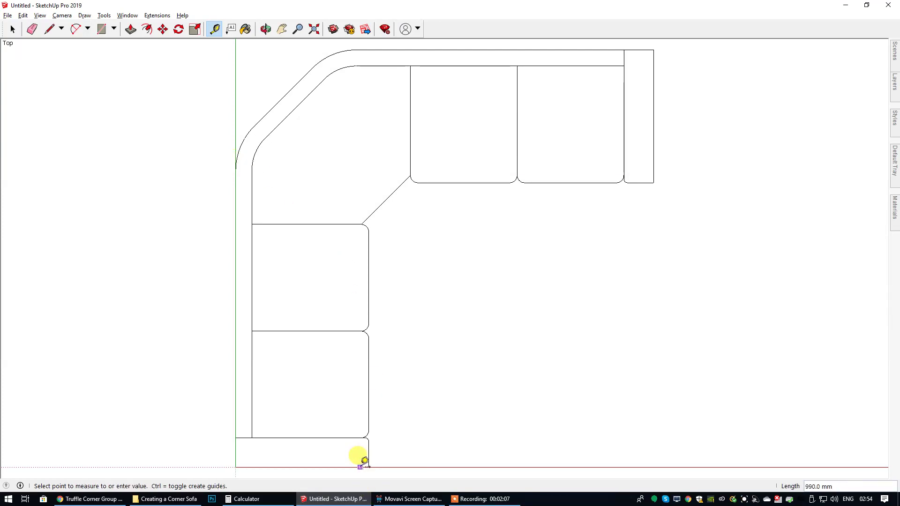
{"action": "left_click", "coordinate": [367, 45]}
{"action": "left_click", "coordinate": [235, 288]}
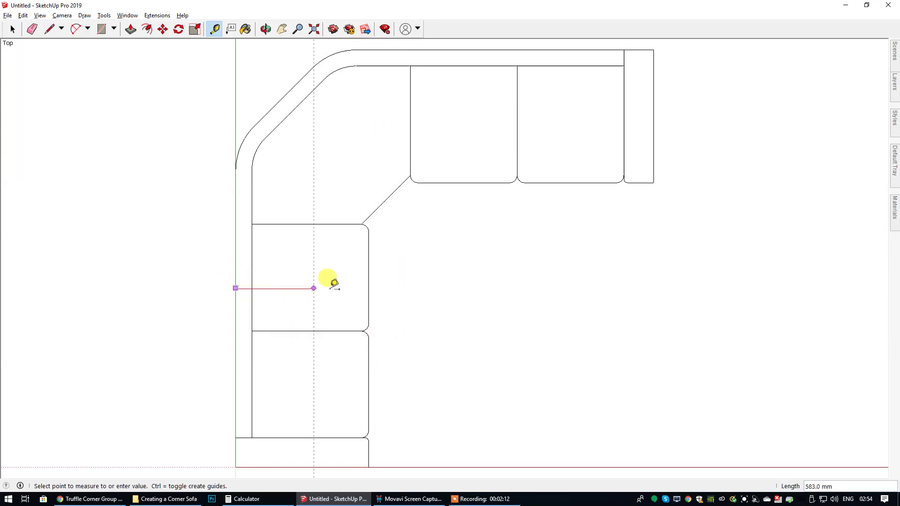
{"action": "left_click", "coordinate": [375, 283]}
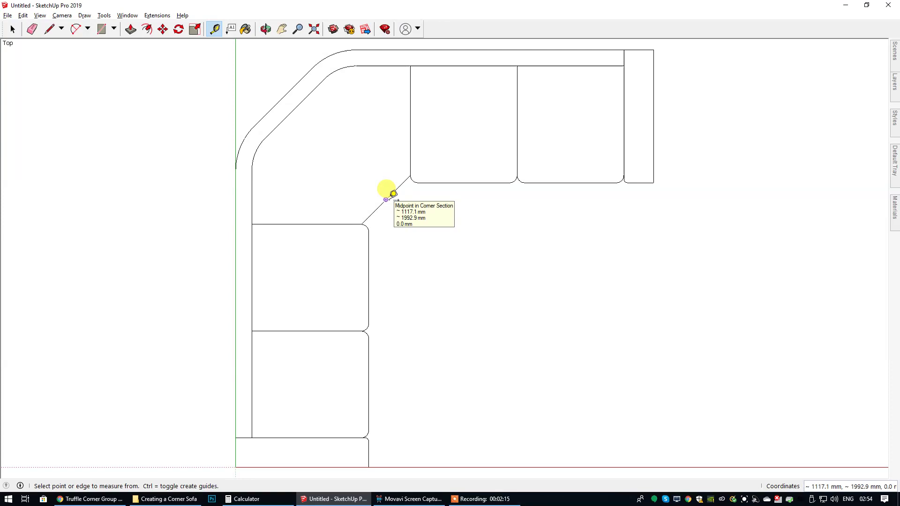
{"action": "left_click", "coordinate": [385, 200]}
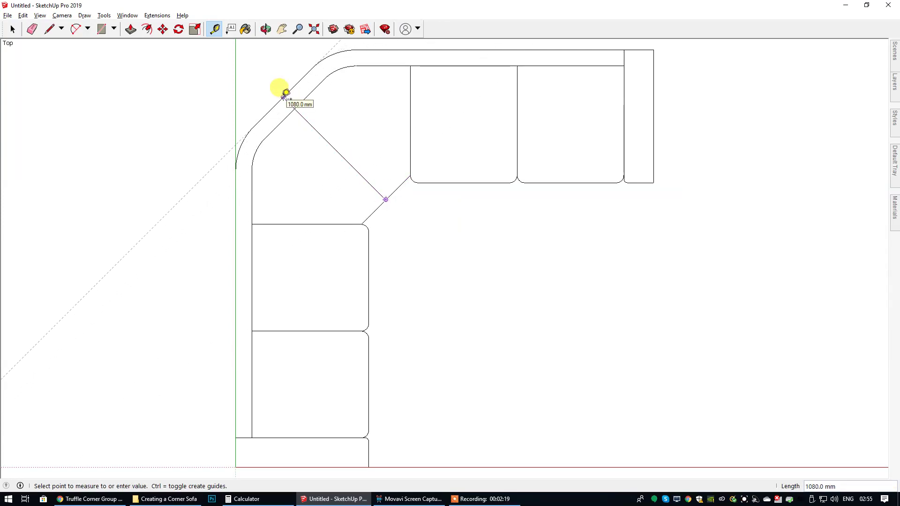
{"action": "left_click", "coordinate": [286, 92]}
{"action": "left_click", "coordinate": [13, 29]}
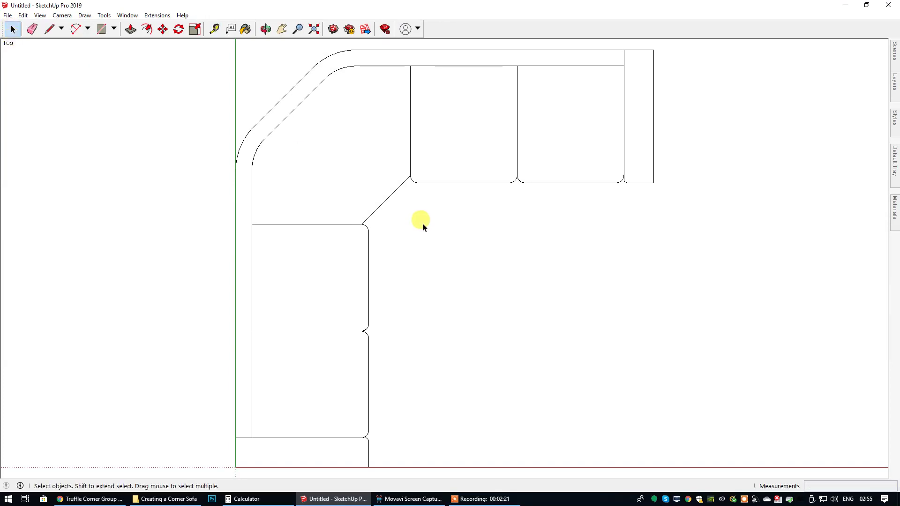